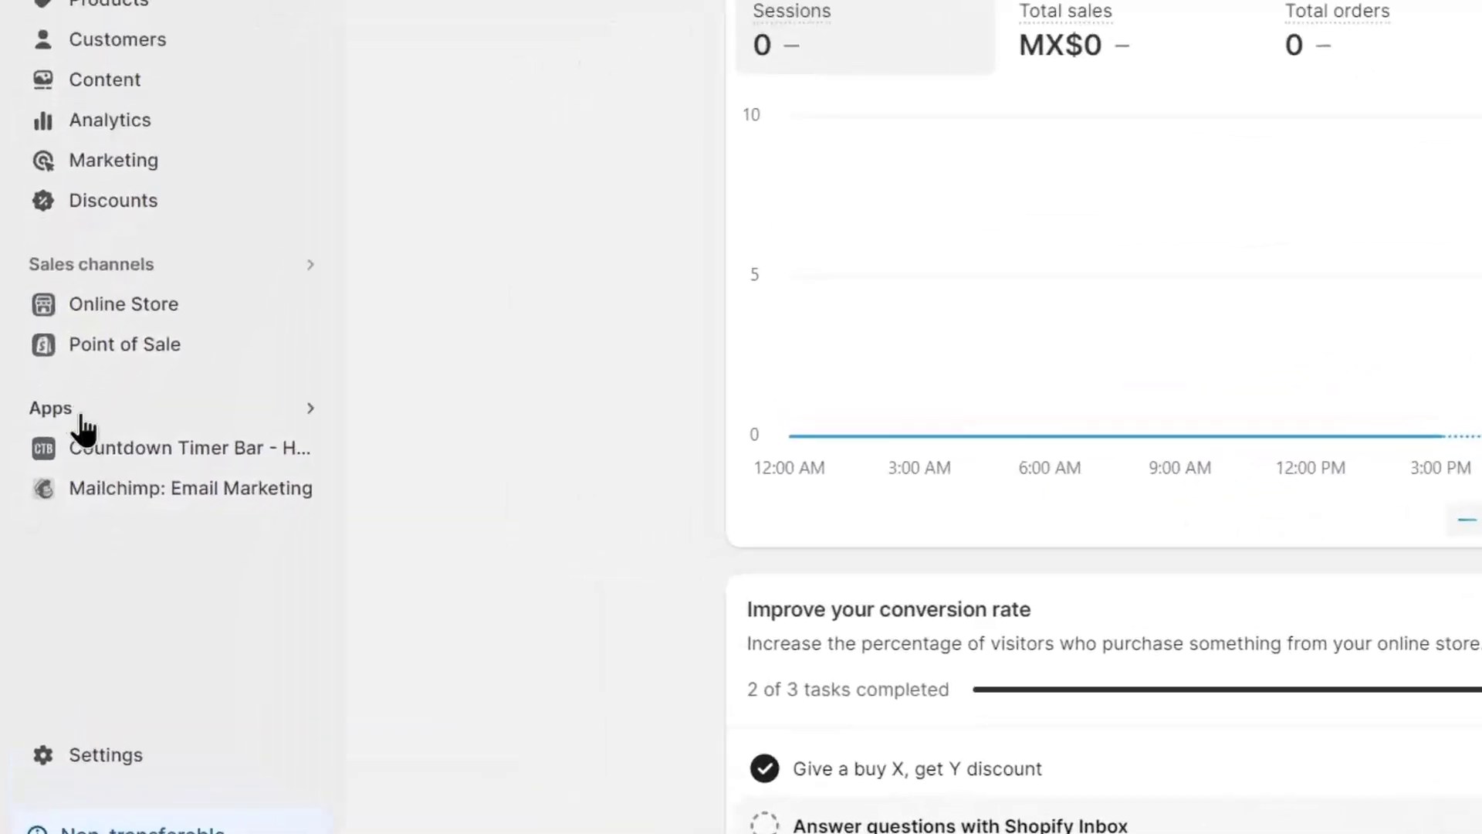
# Step: Search the store's installed apps for 'email marketing' and open Mailchimp: Email Marketing
pyautogui.click(54, 480)
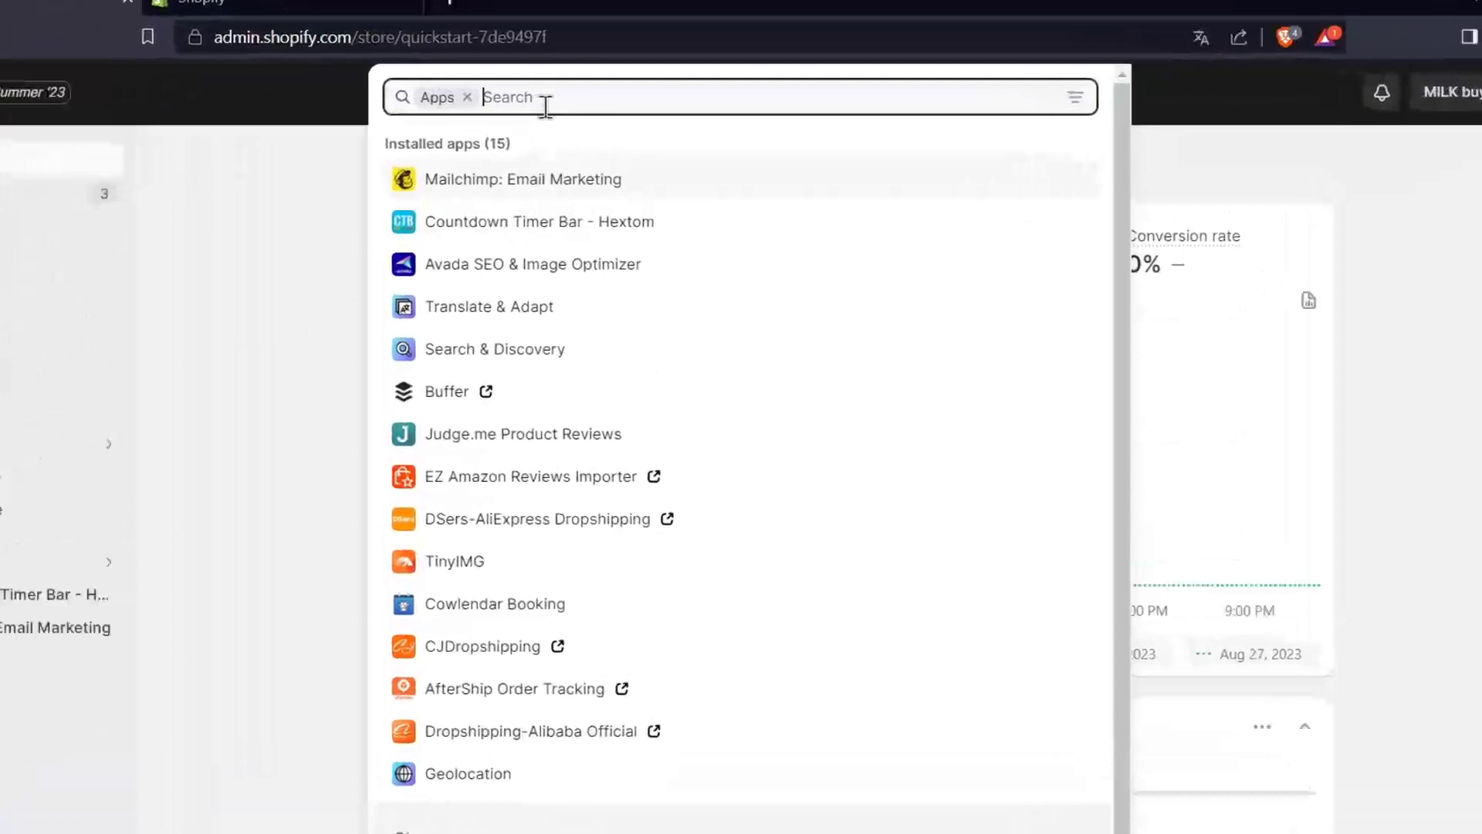
pyautogui.write('email ')
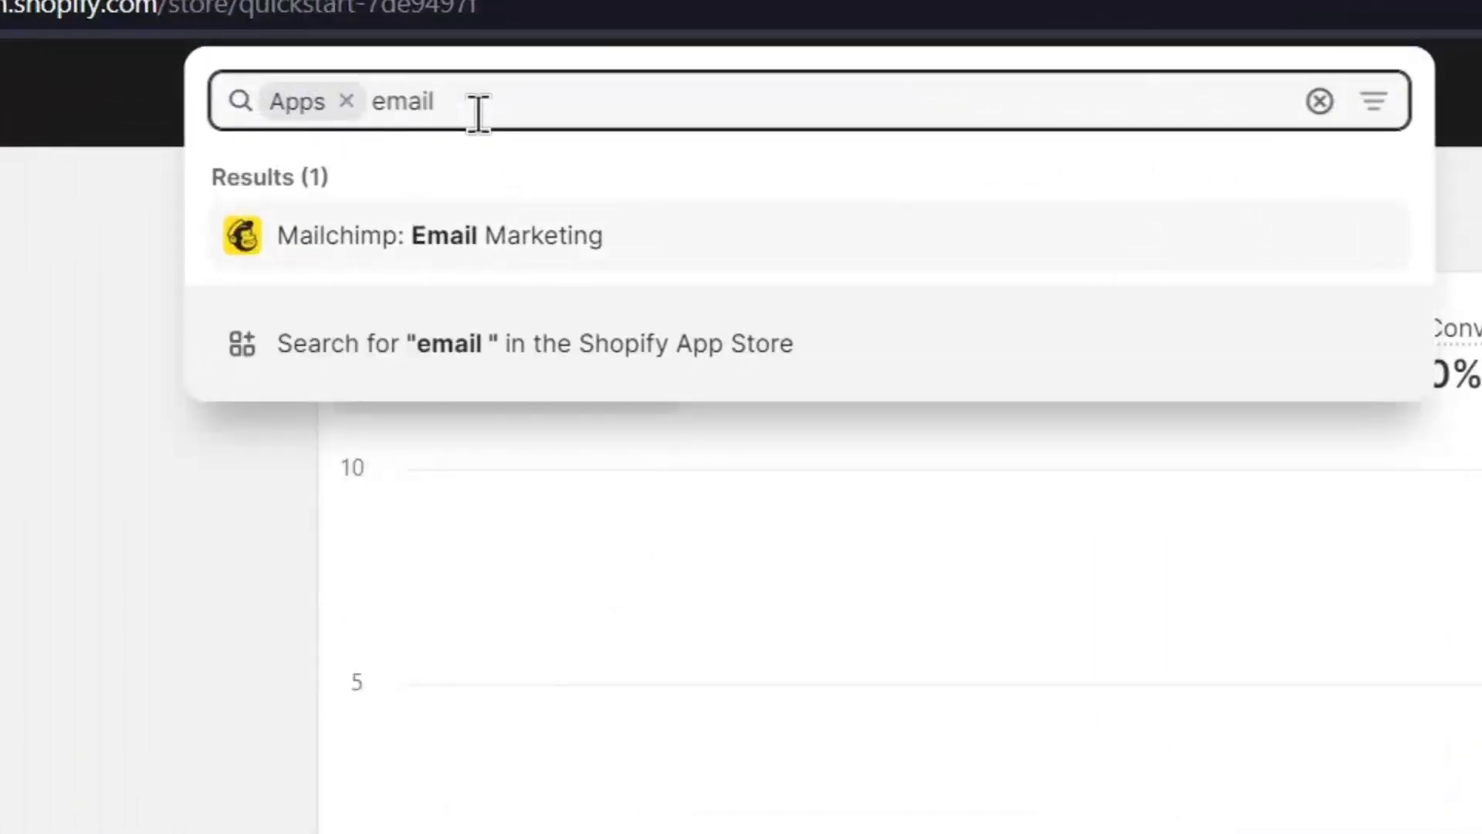
pyautogui.write('marketing')
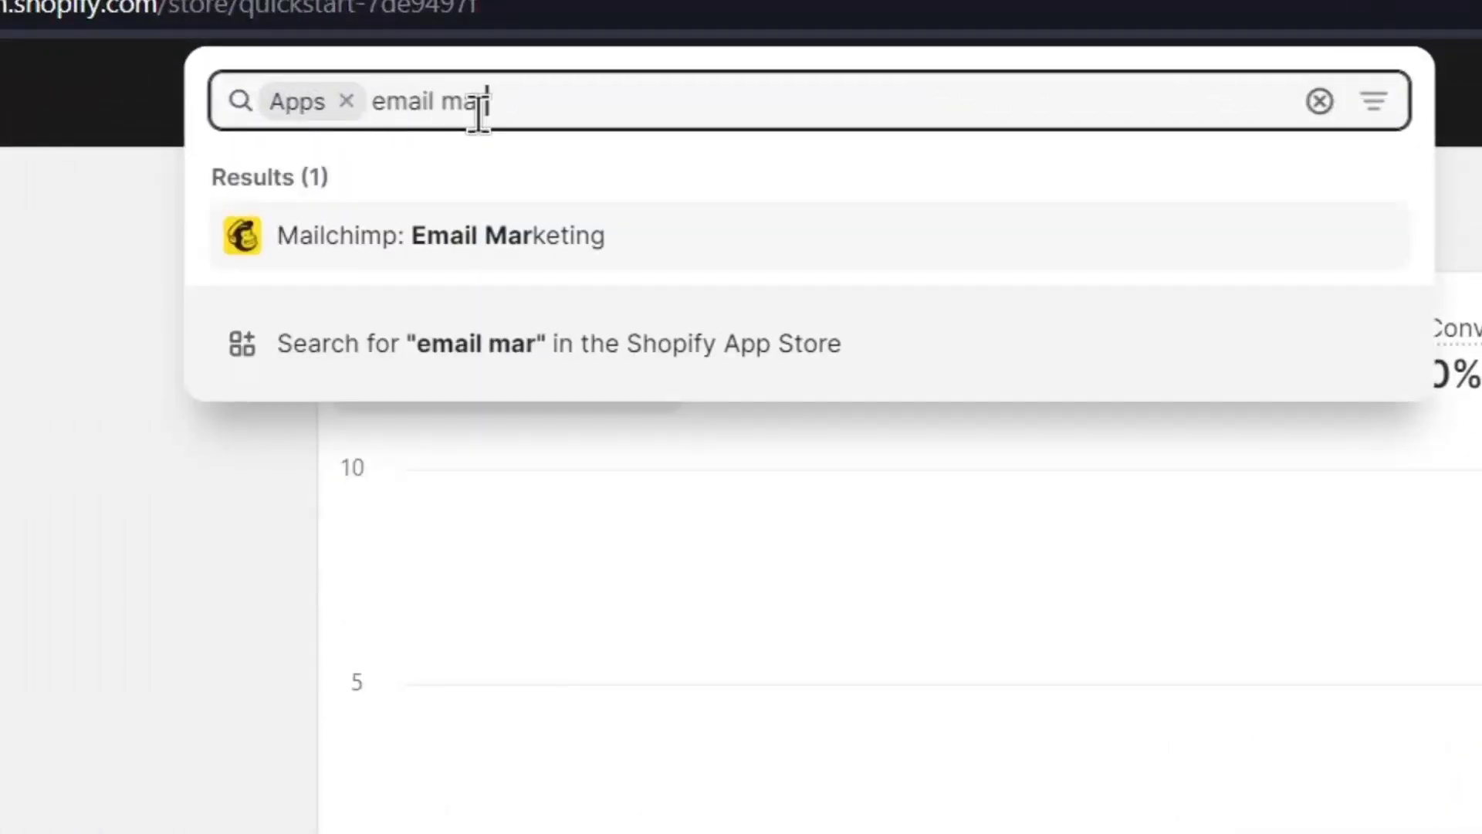
pyautogui.press('Return')
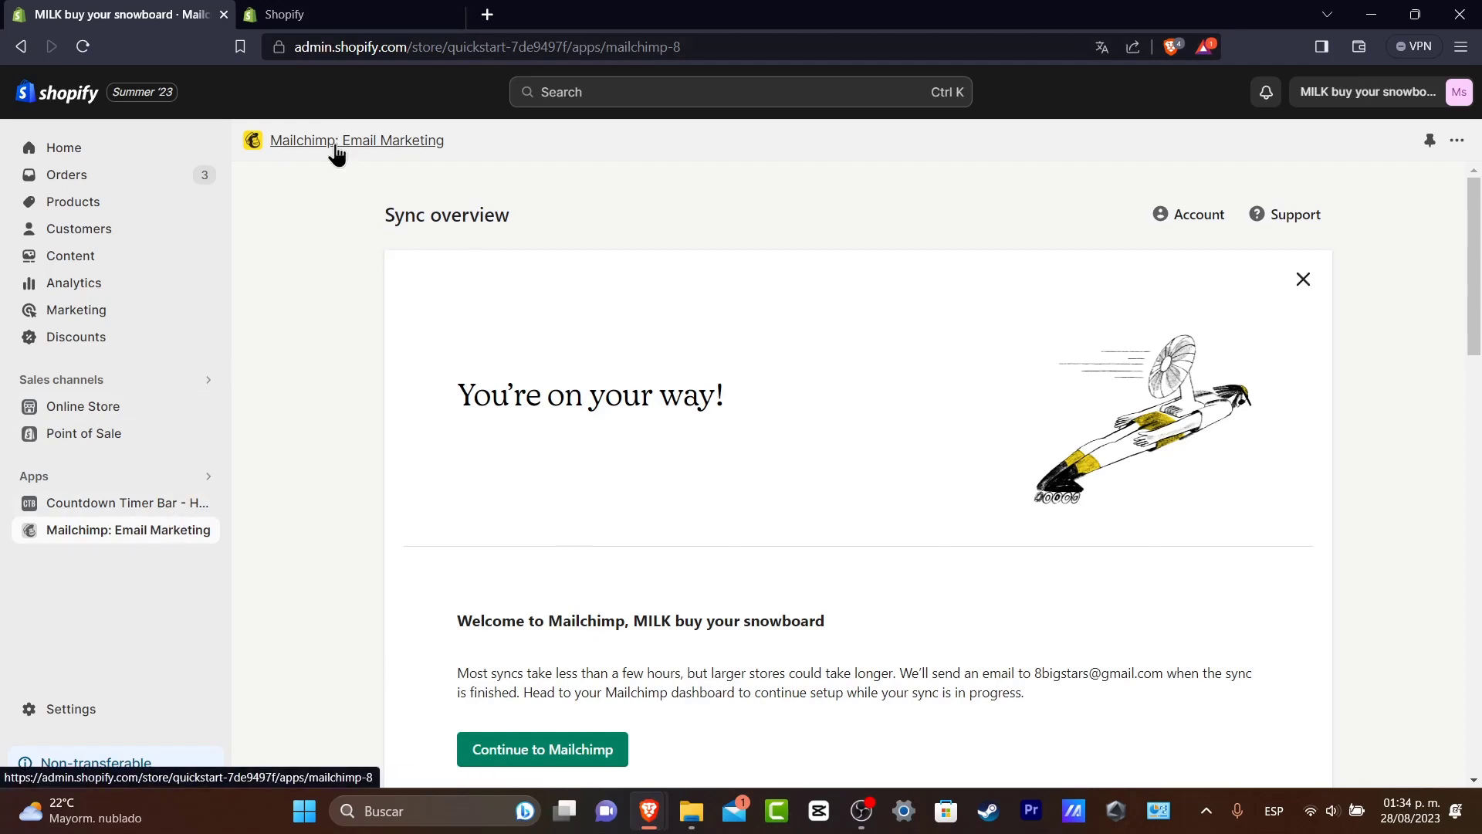
# Step: Scroll through the Mailchimp app's Sync Stats and automations, then switch to the other Mailchimp tab
pyautogui.scroll(-5, 803, 393)
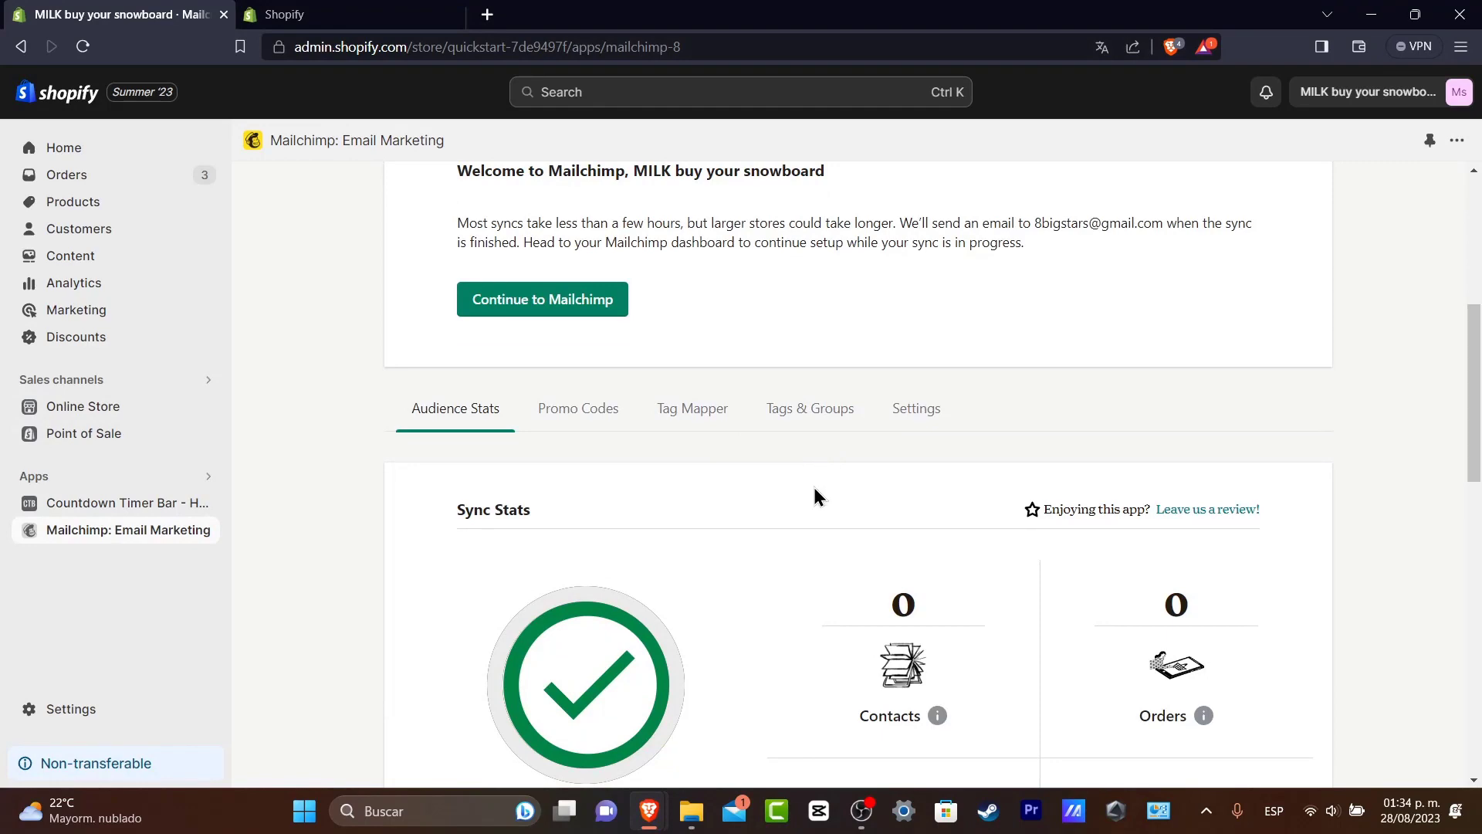
pyautogui.scroll(-5, 815, 494)
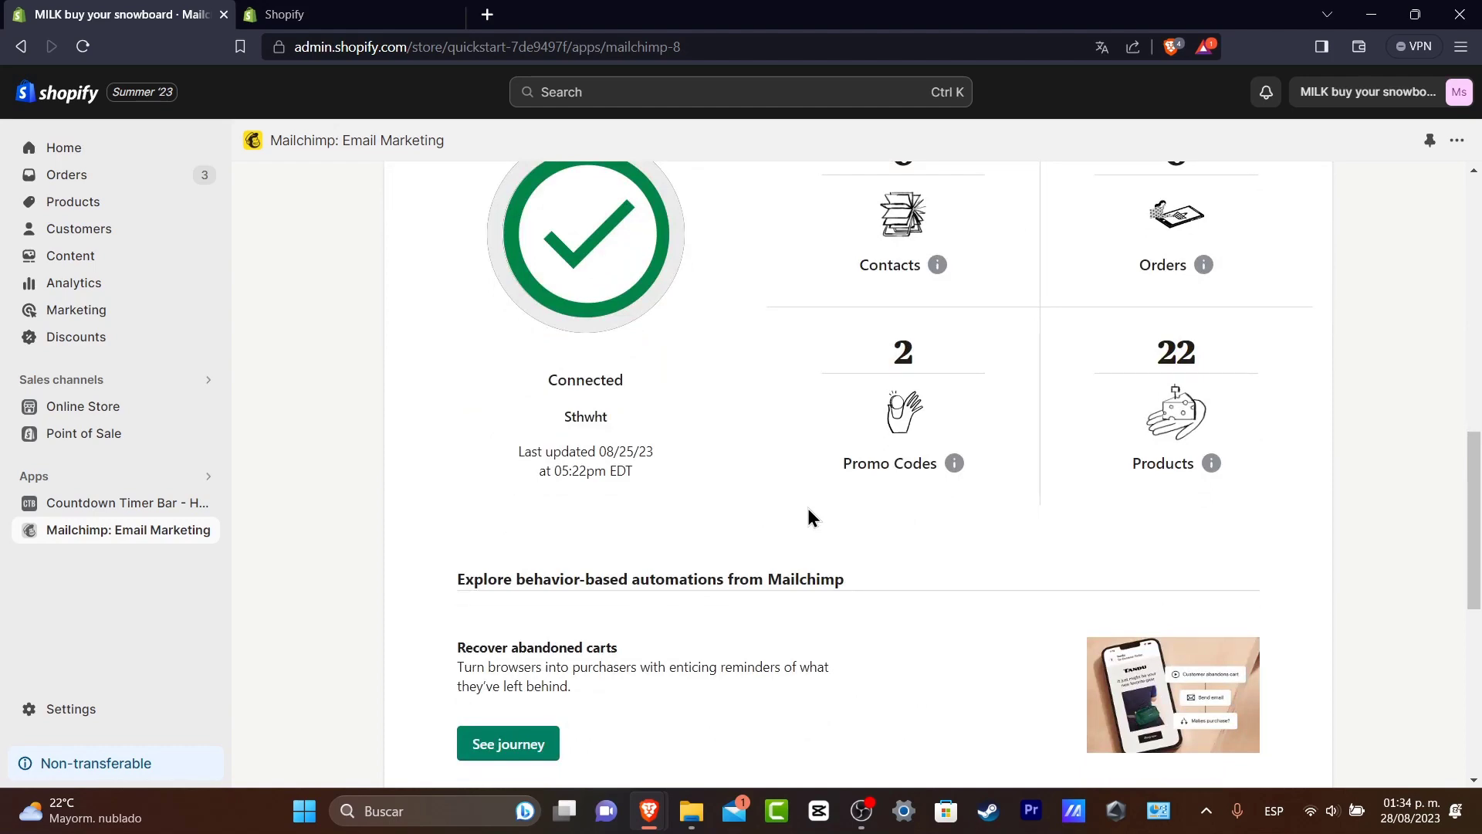
pyautogui.scroll(-5, 807, 513)
pyautogui.click(417, 11)
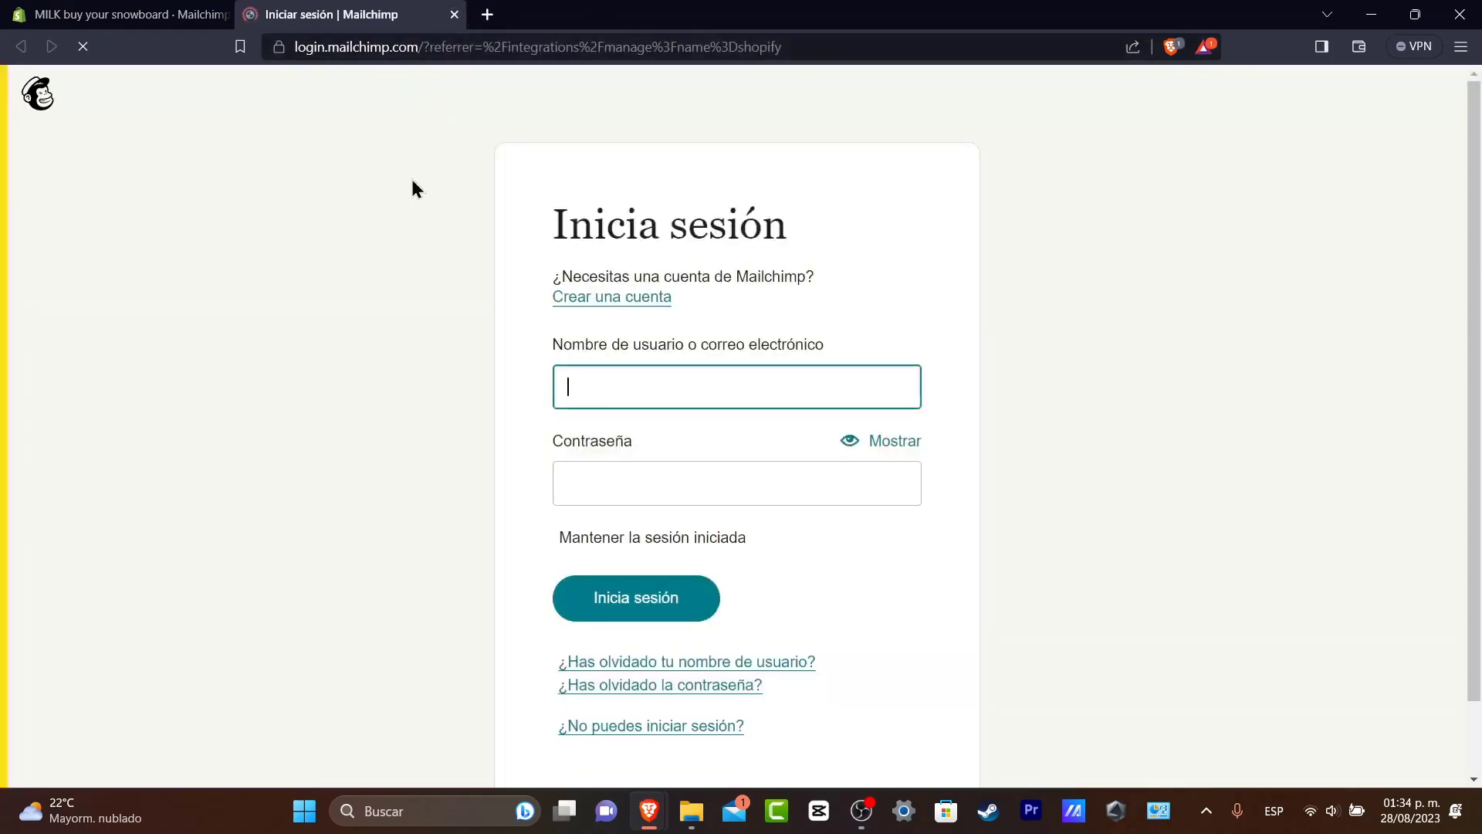
# Step: Get back to Mailchimp's integrations and open the Discover page
pyautogui.scroll(-2, 889, 489)
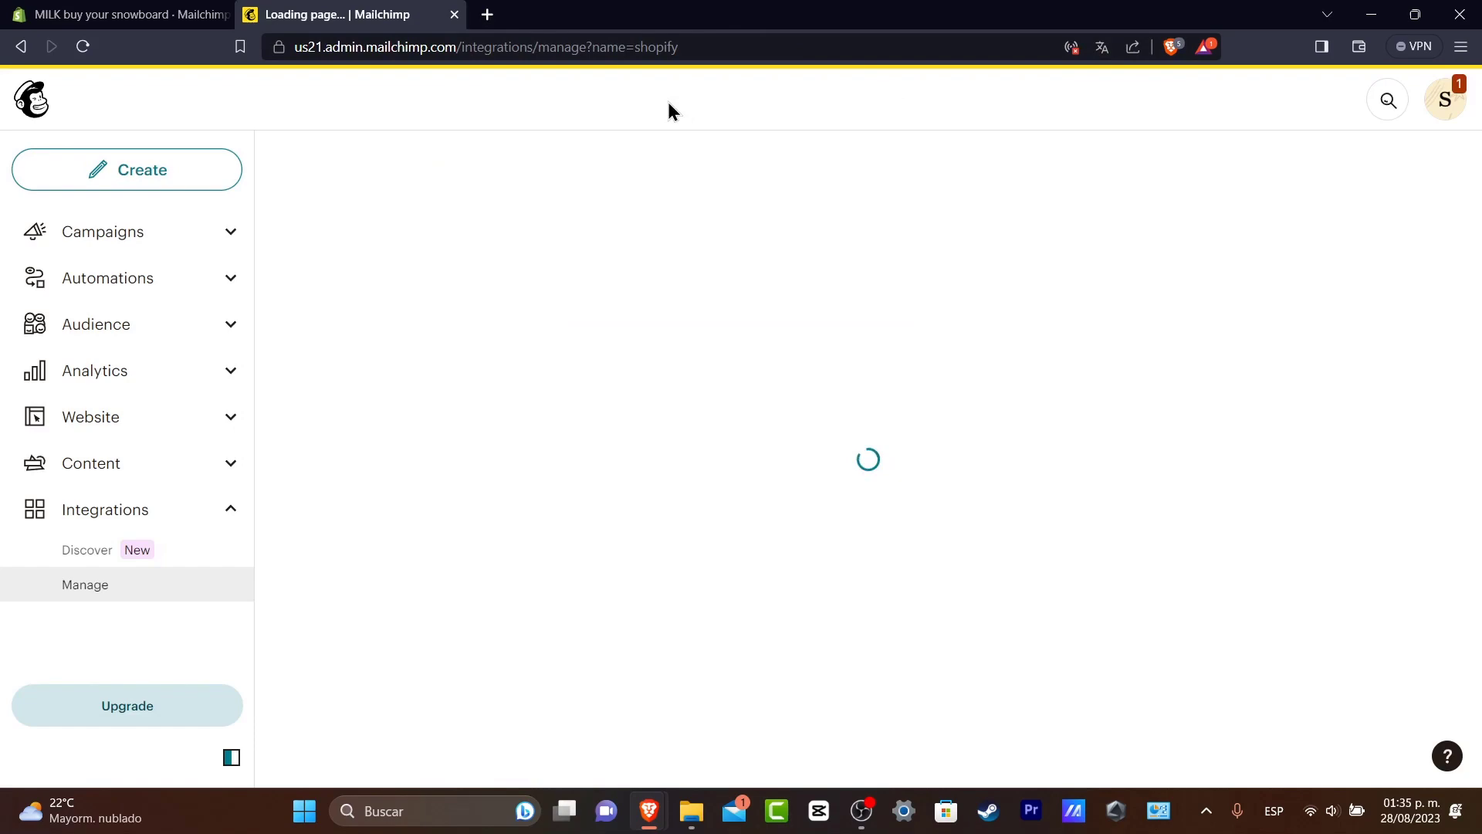
pyautogui.click(110, 12)
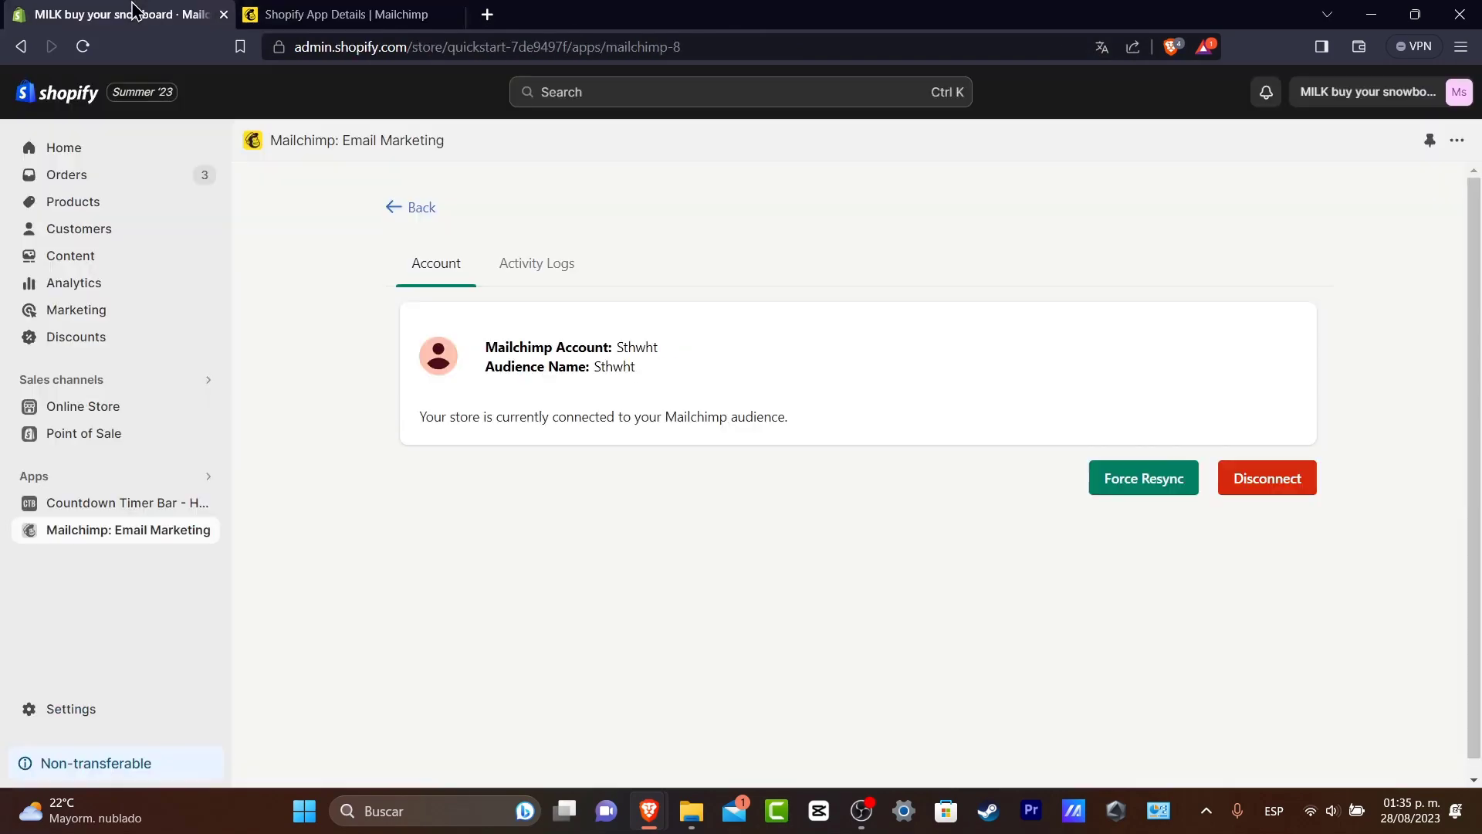
pyautogui.click(297, 15)
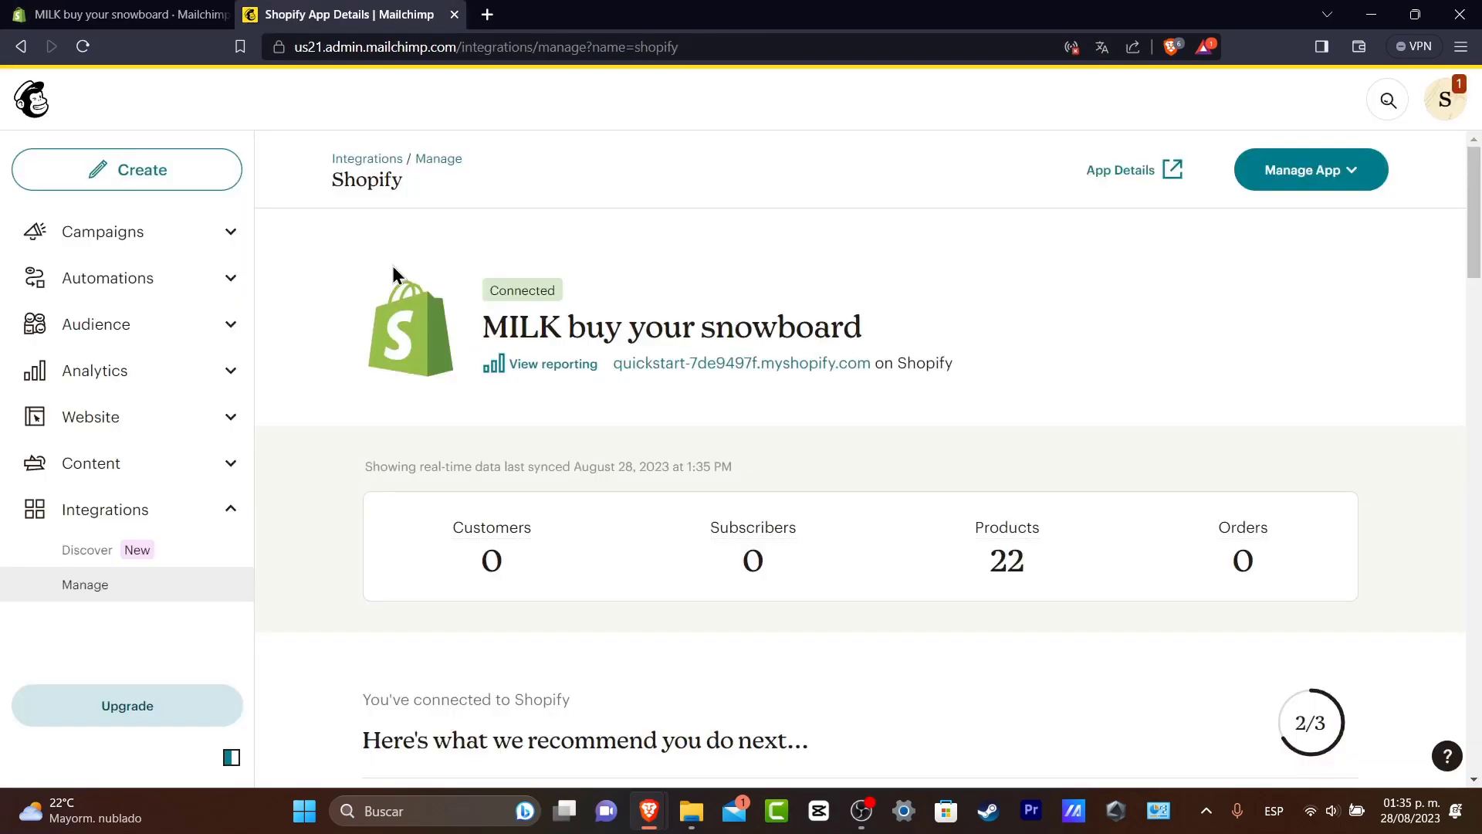
pyautogui.click(130, 585)
pyautogui.click(99, 557)
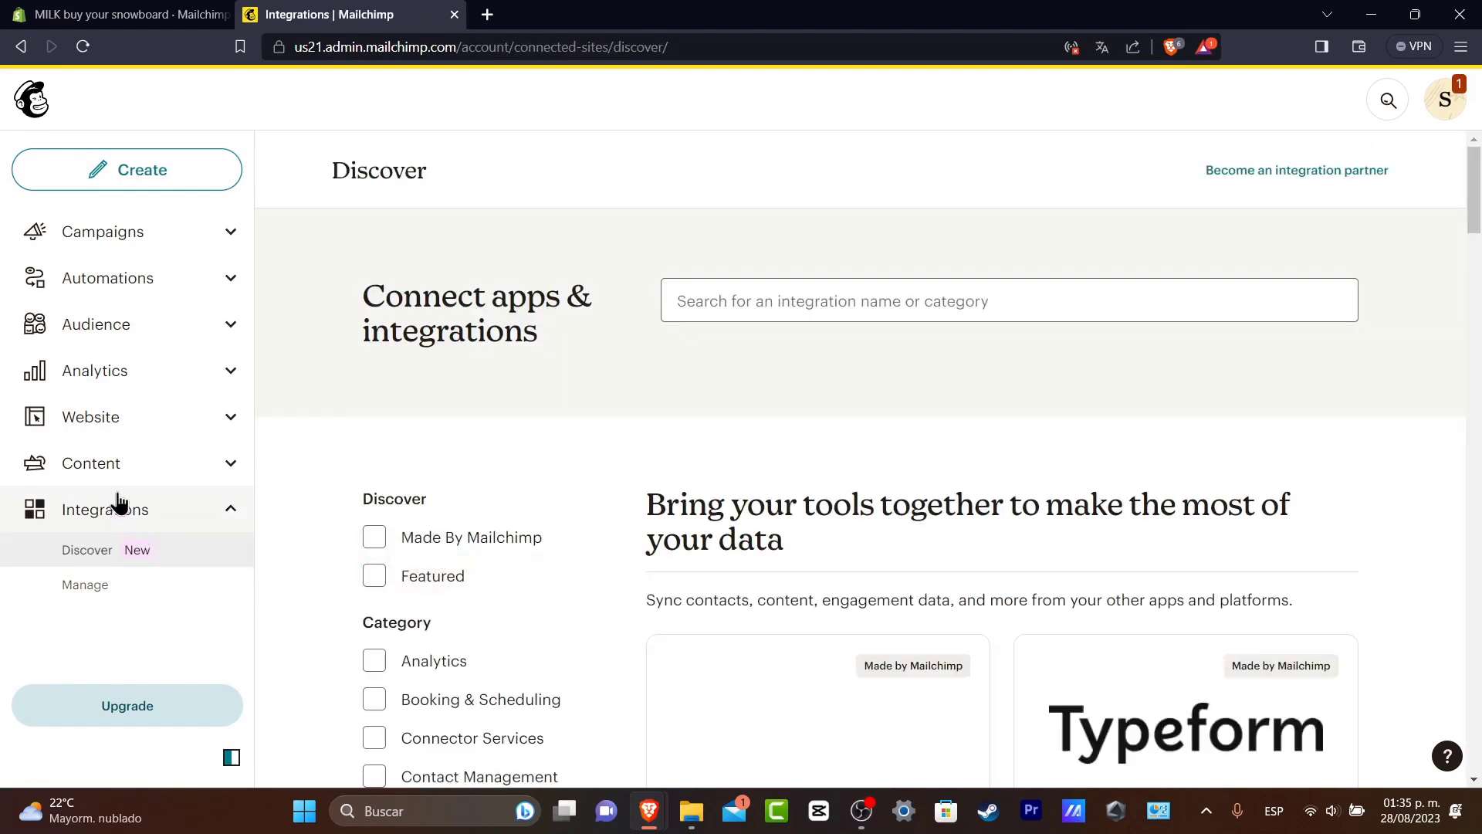
# Step: Search integrations for 'shop', open the Shopify integration details, and choose Manage App
pyautogui.click(946, 282)
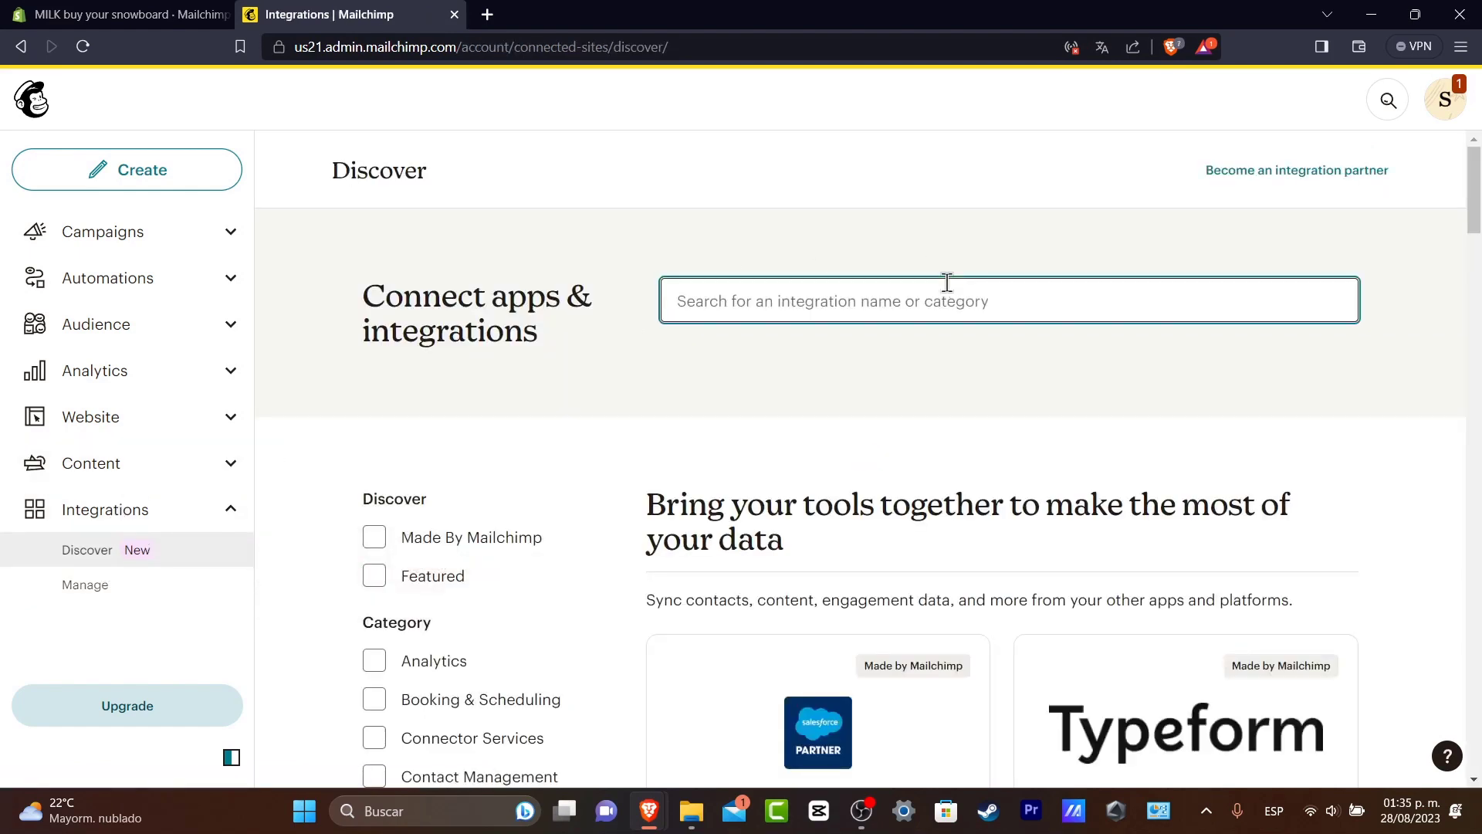
pyautogui.write('shopify')
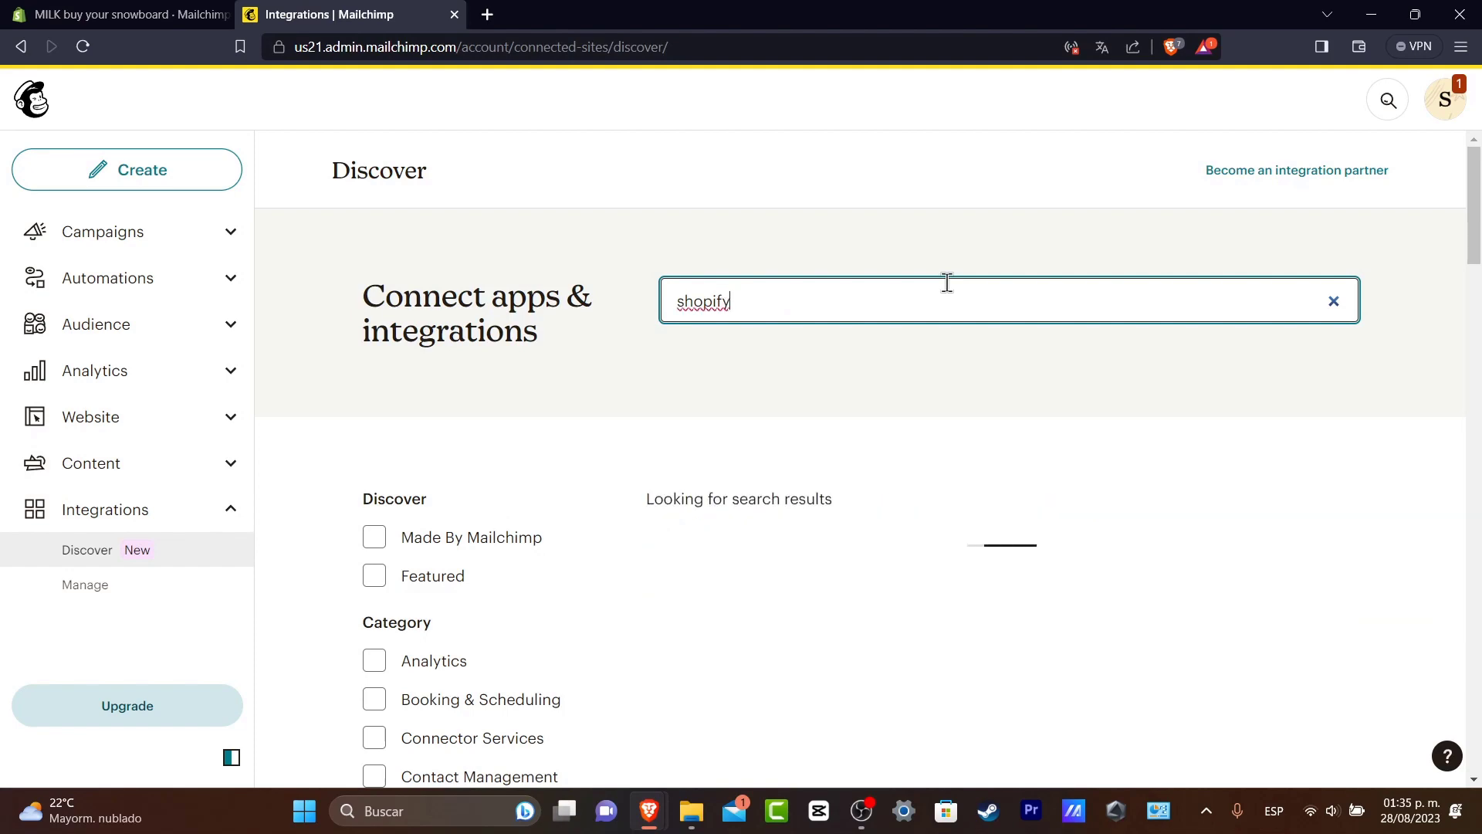
pyautogui.scroll(-3, 1042, 370)
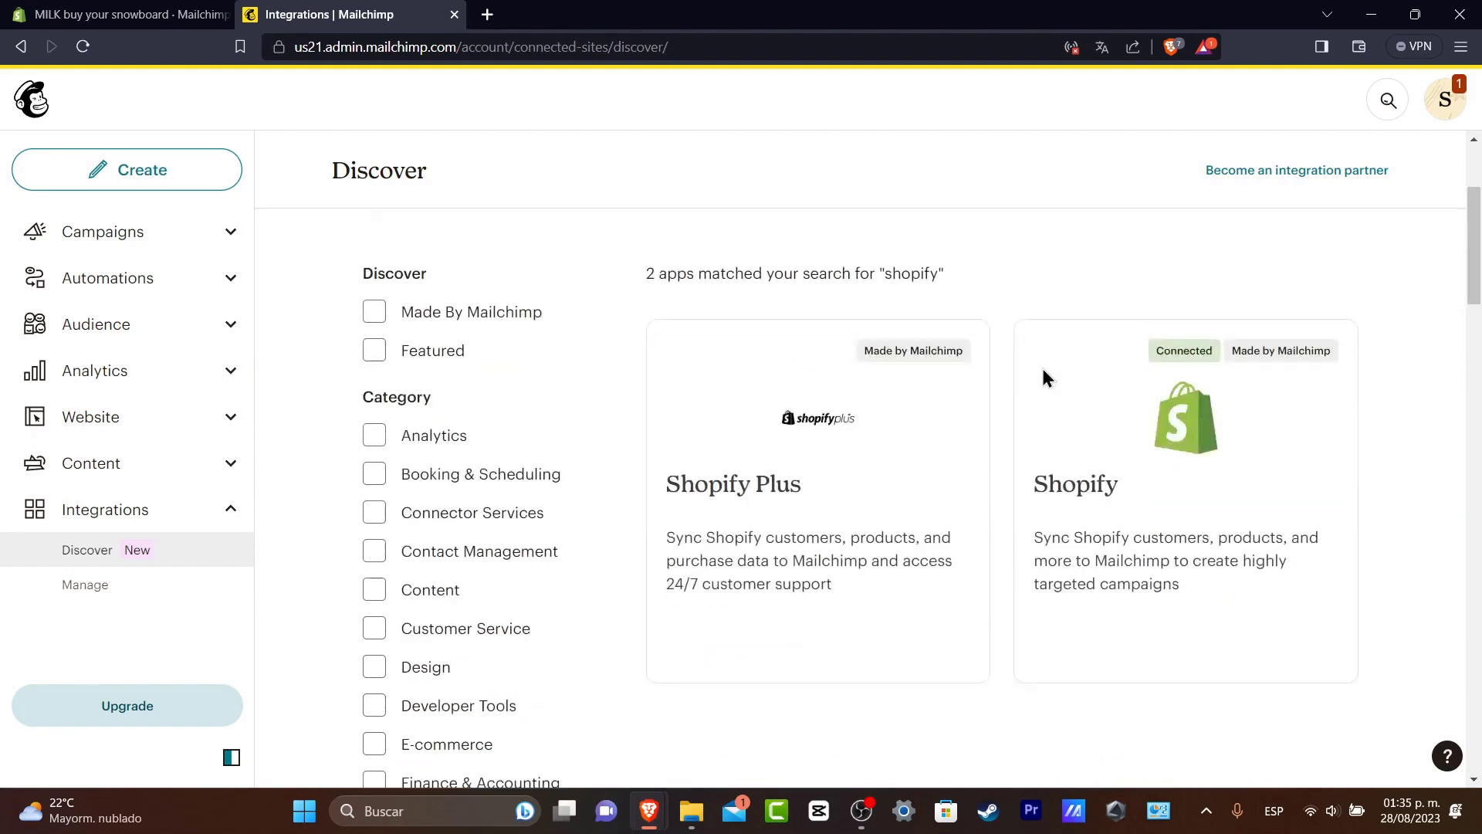
pyautogui.click(1242, 459)
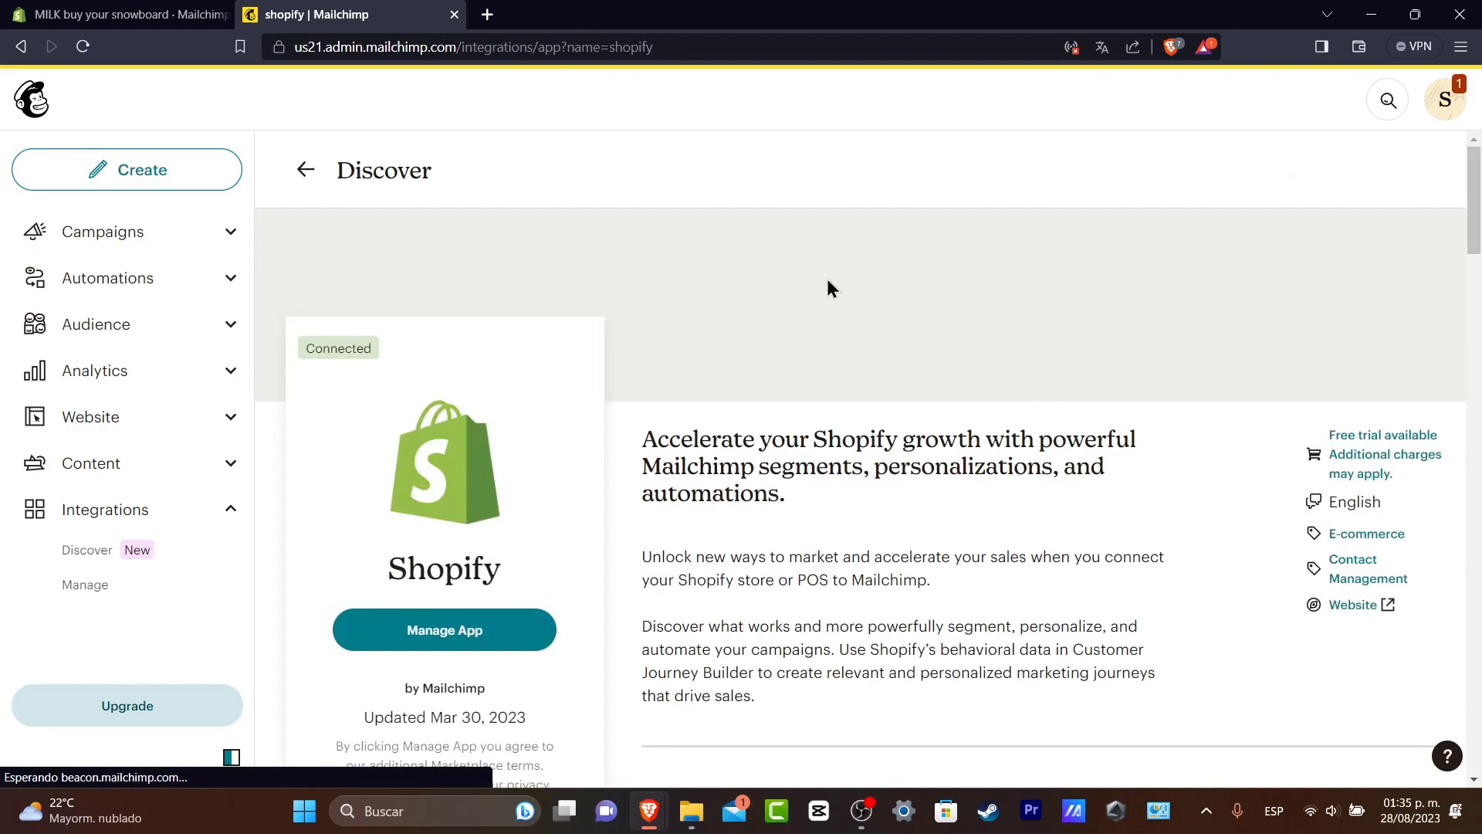
pyautogui.scroll(-15, 734, 573)
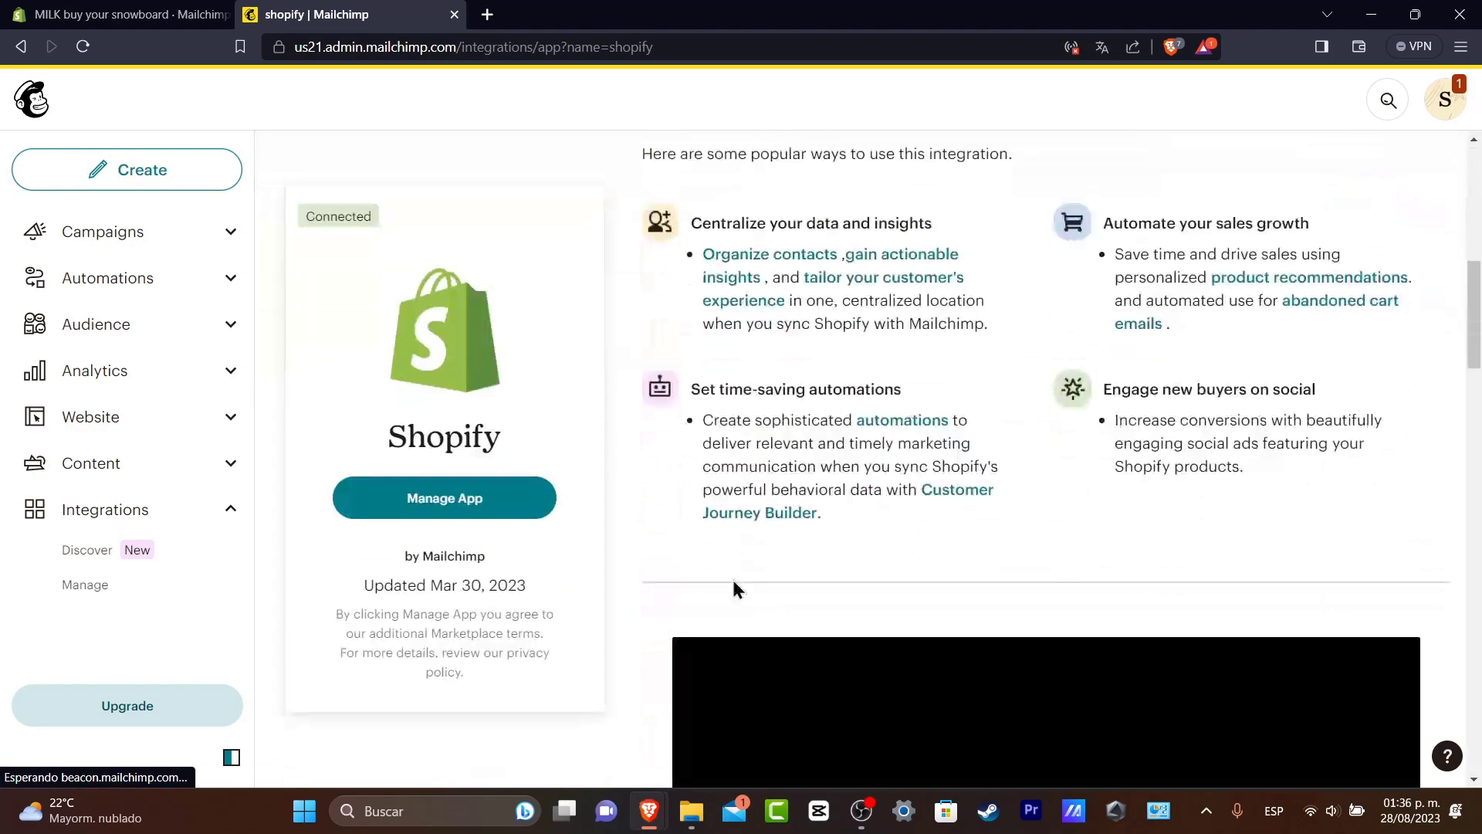
pyautogui.scroll(-5, 761, 589)
pyautogui.scroll(-5, 766, 592)
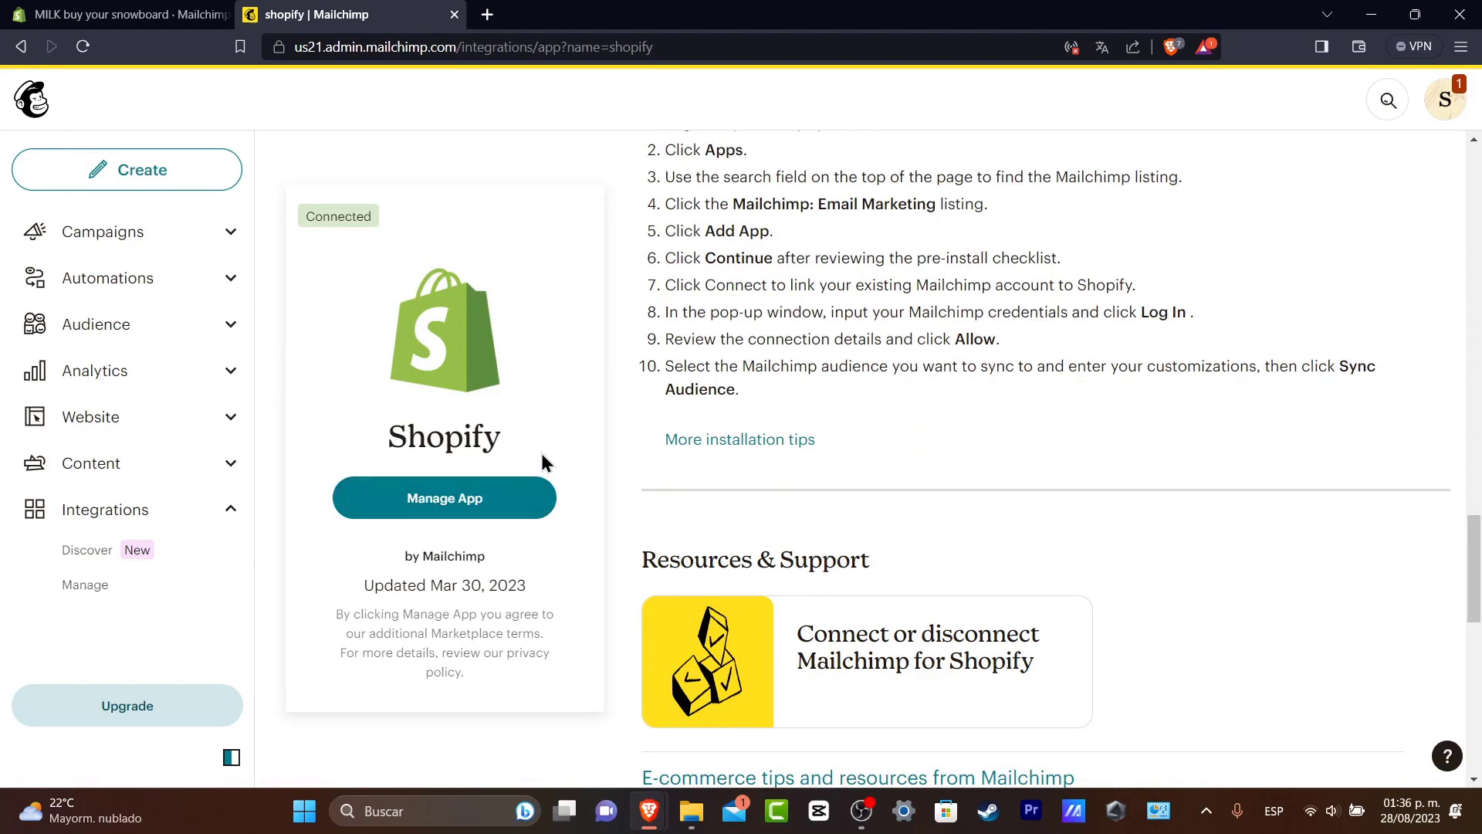
pyautogui.click(493, 498)
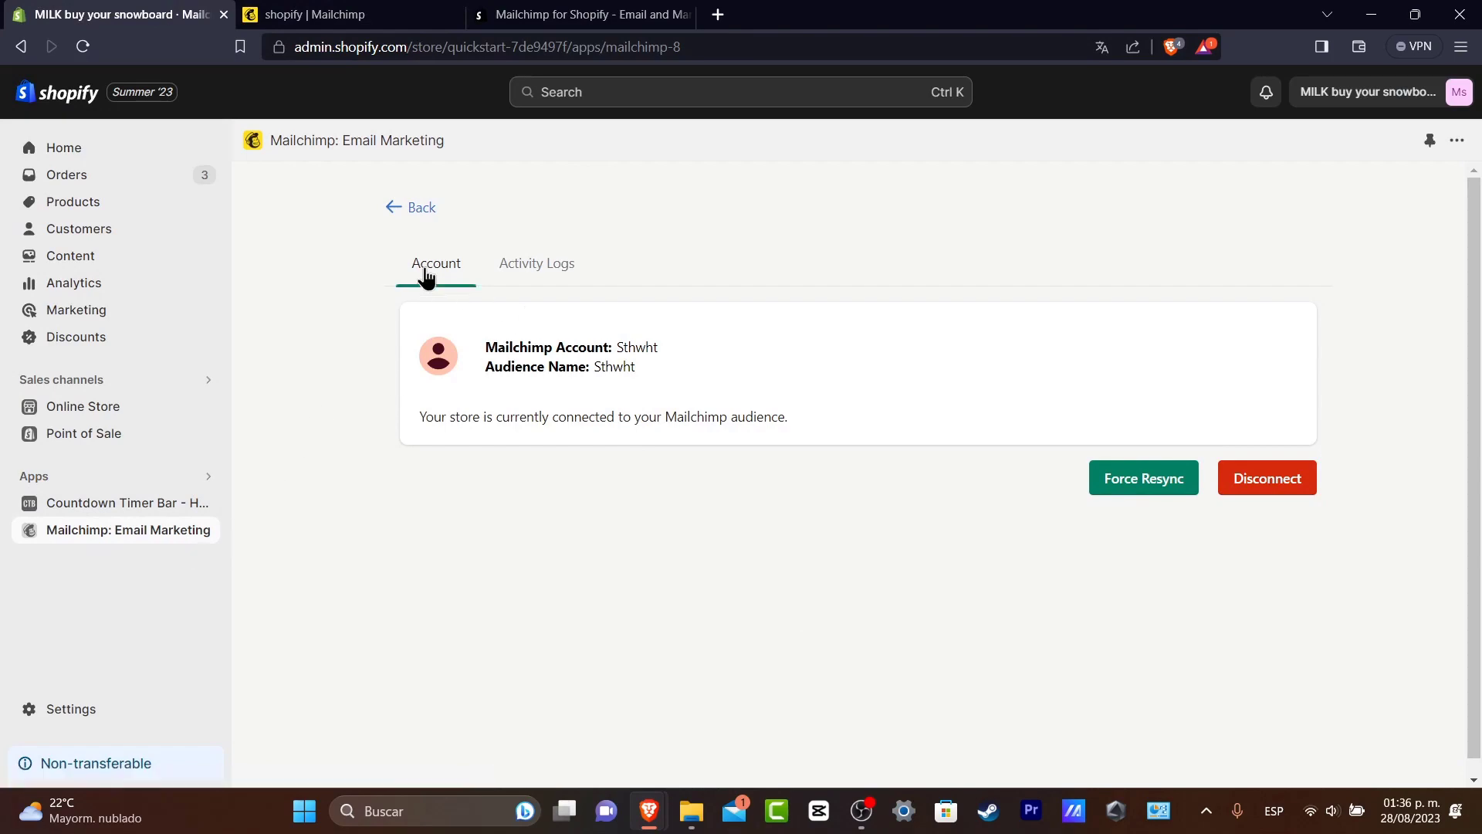
# Step: Browse the Mailchimp app's Promo Codes, Tag Mapper, Tags & Groups and Settings sections, then return to Connected Sites
pyautogui.click(423, 207)
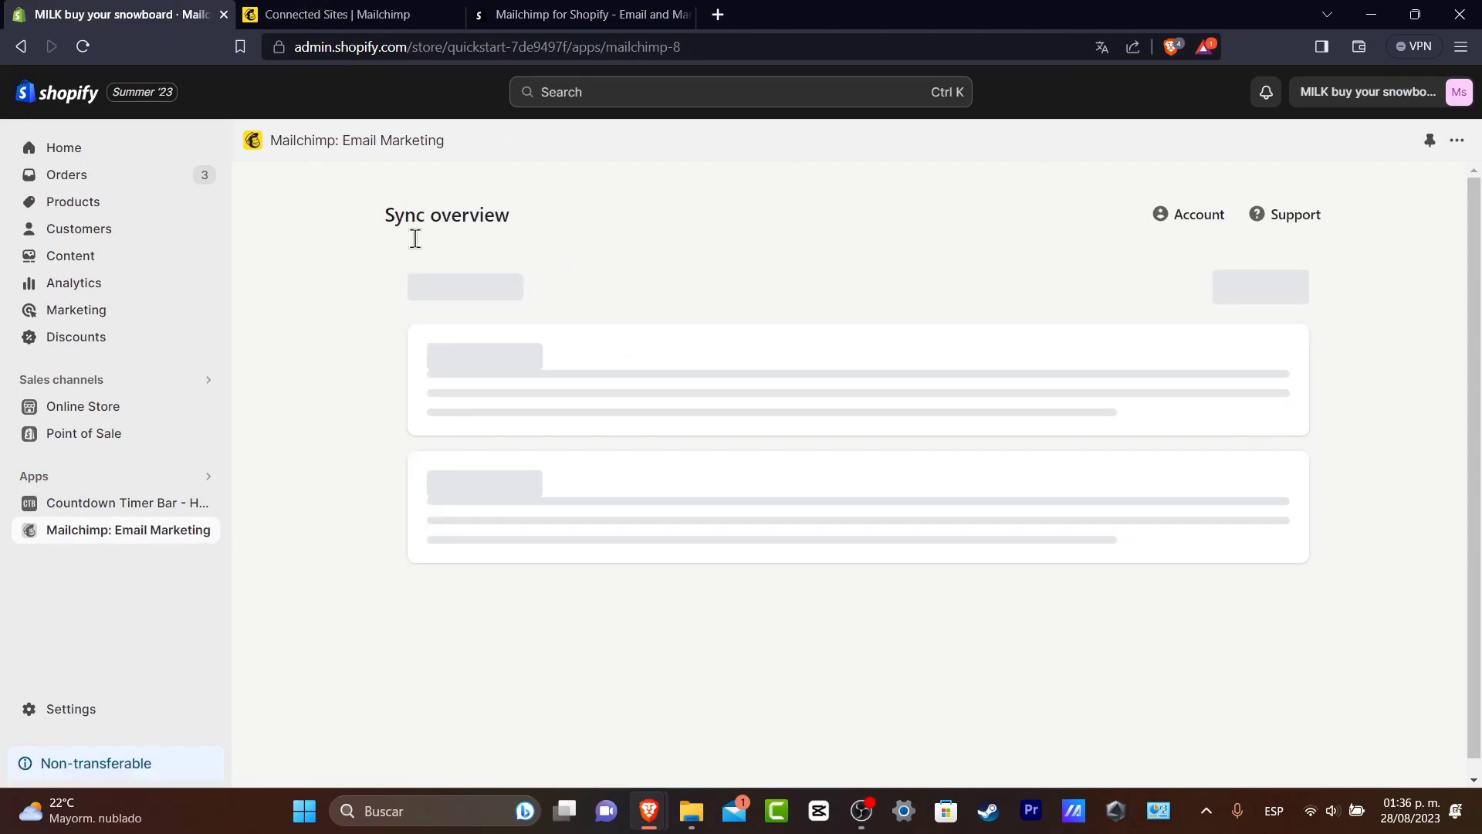
pyautogui.scroll(-8, 849, 444)
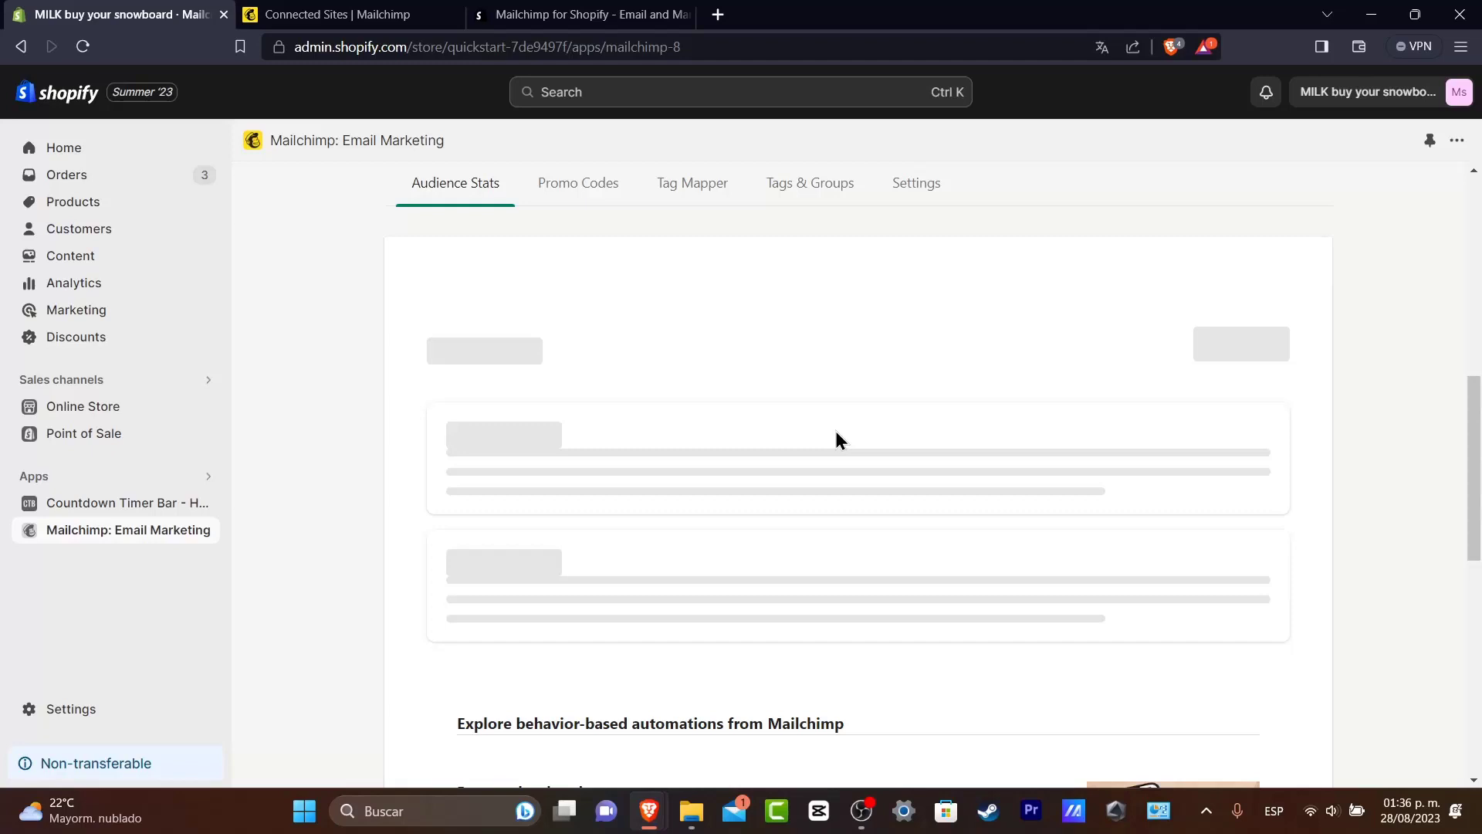
pyautogui.click(567, 202)
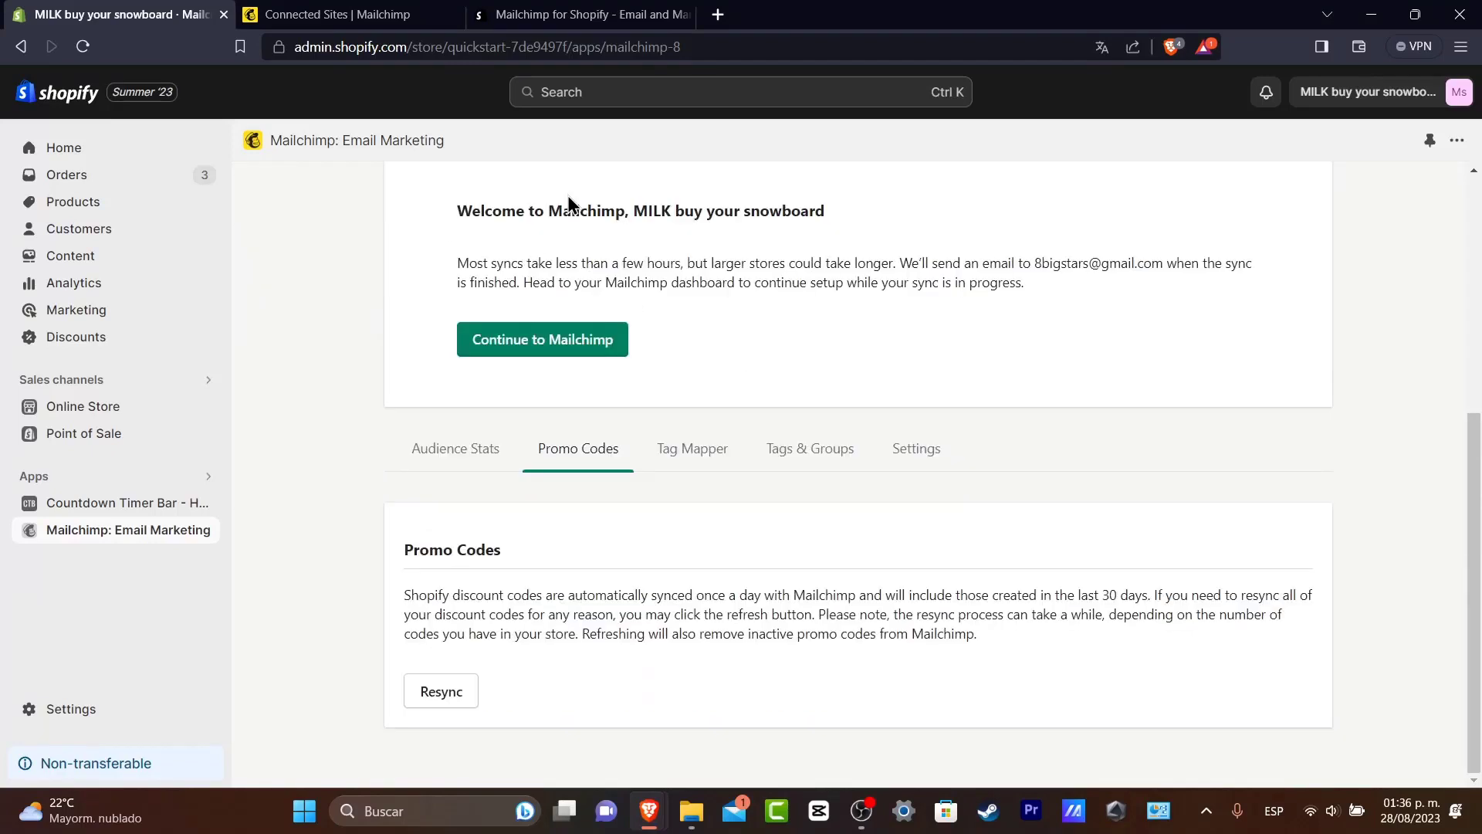
pyautogui.click(704, 464)
pyautogui.click(816, 462)
pyautogui.click(928, 463)
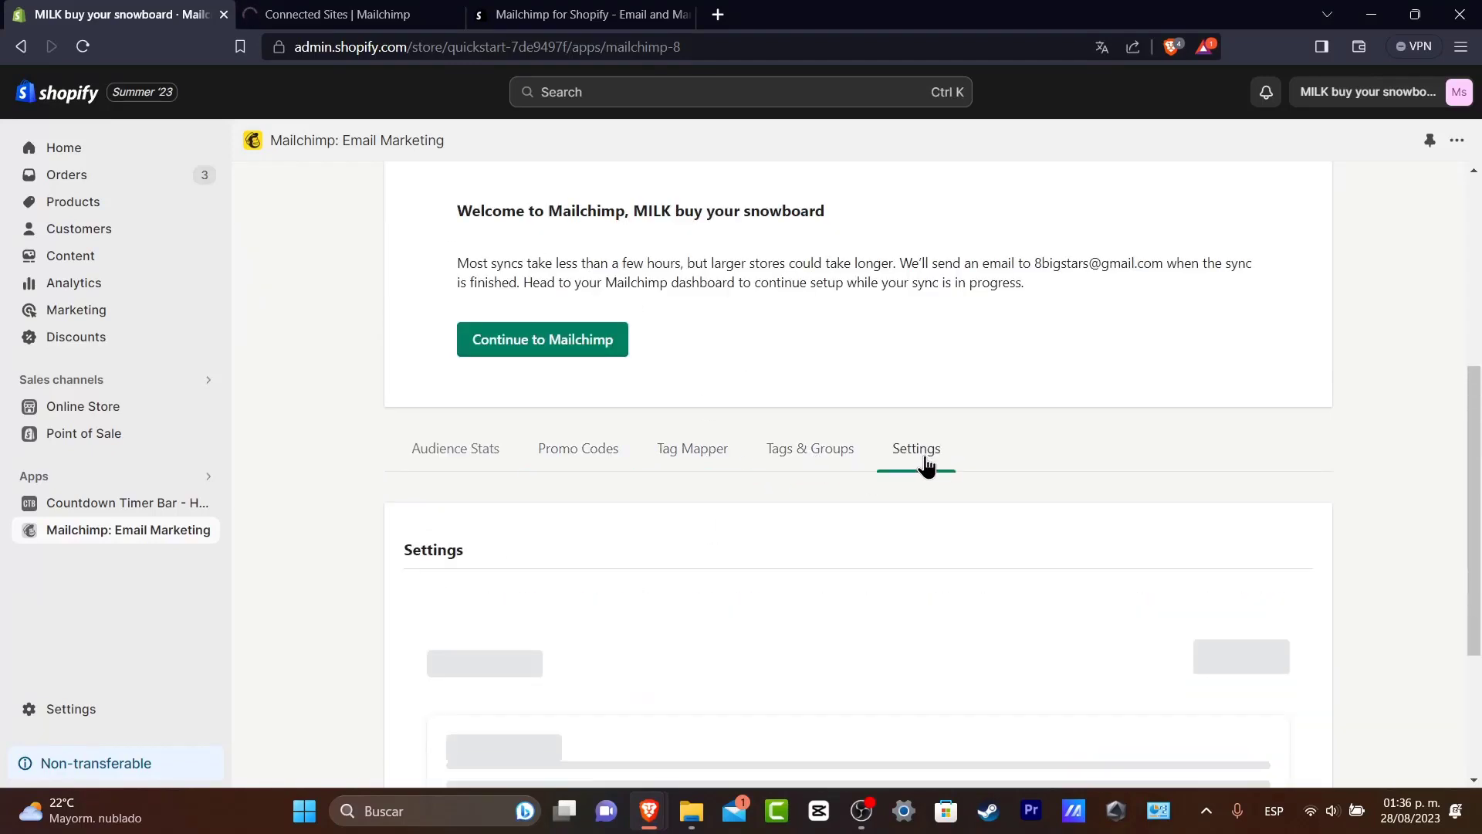
pyautogui.scroll(-3, 946, 464)
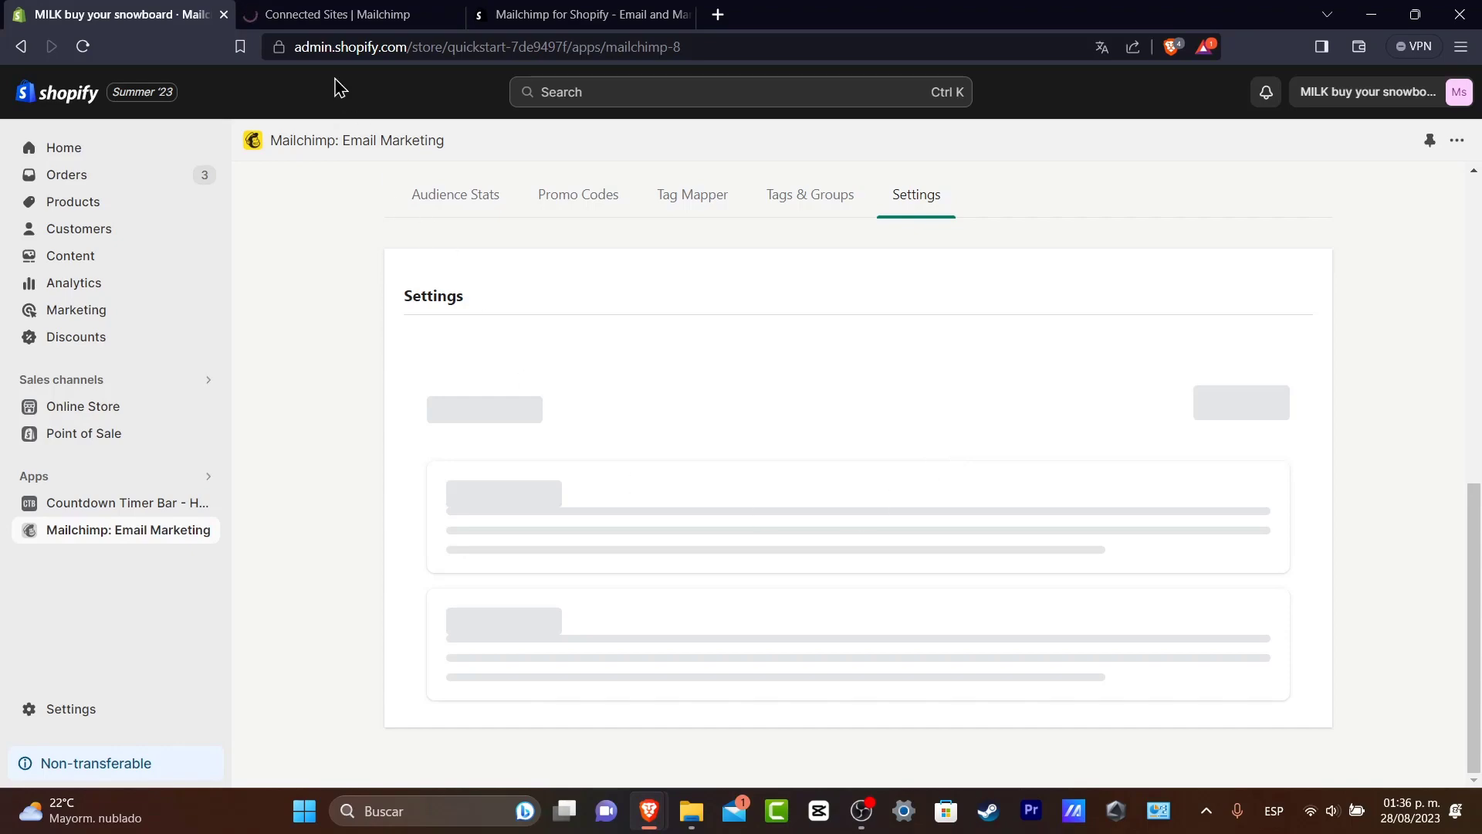
pyautogui.click(356, 11)
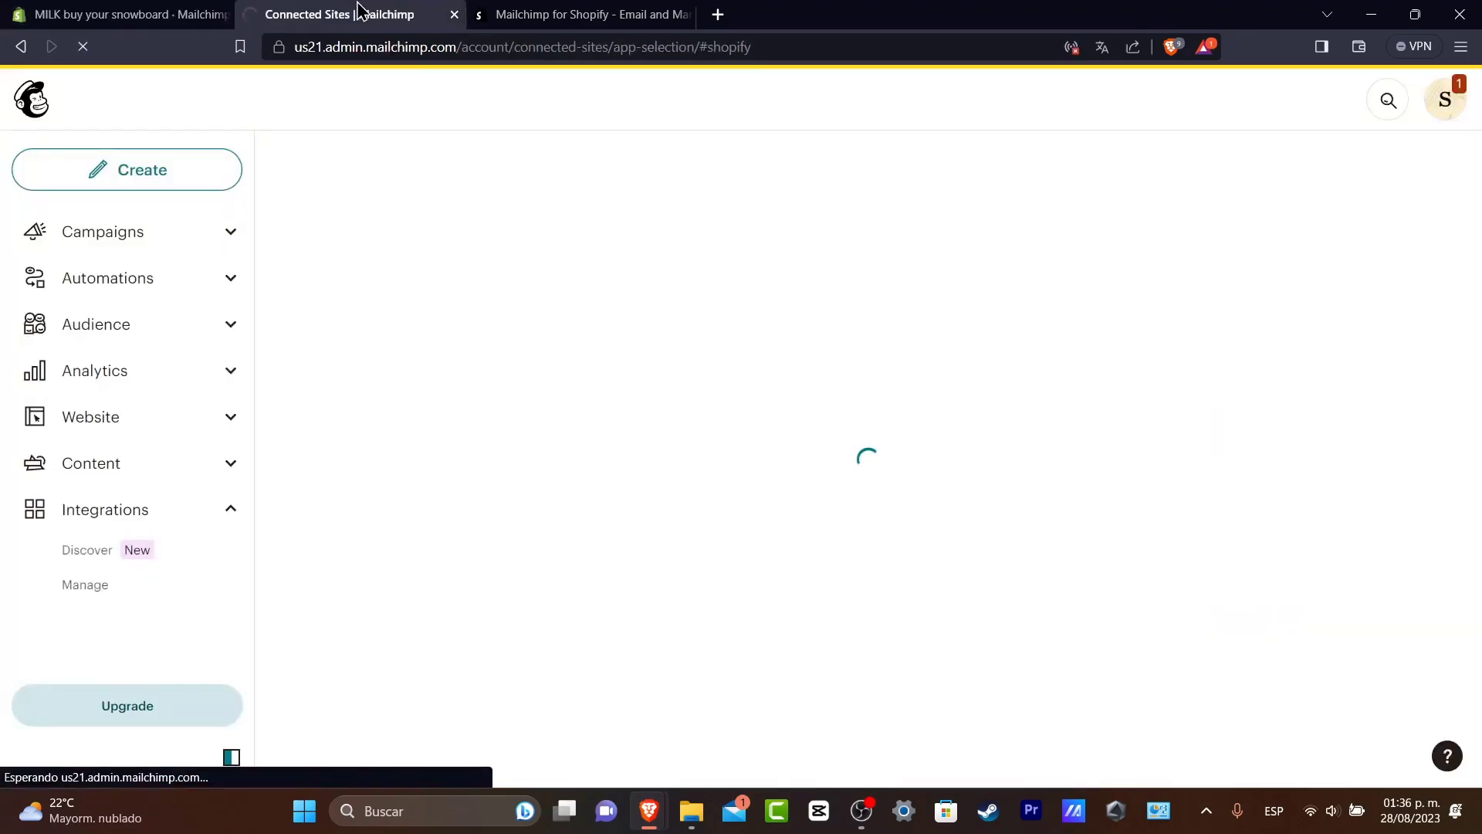
# Step: On Mailchimp's Shopify integration page, show the Regular email, Automation and Landing page create options
pyautogui.click(556, 14)
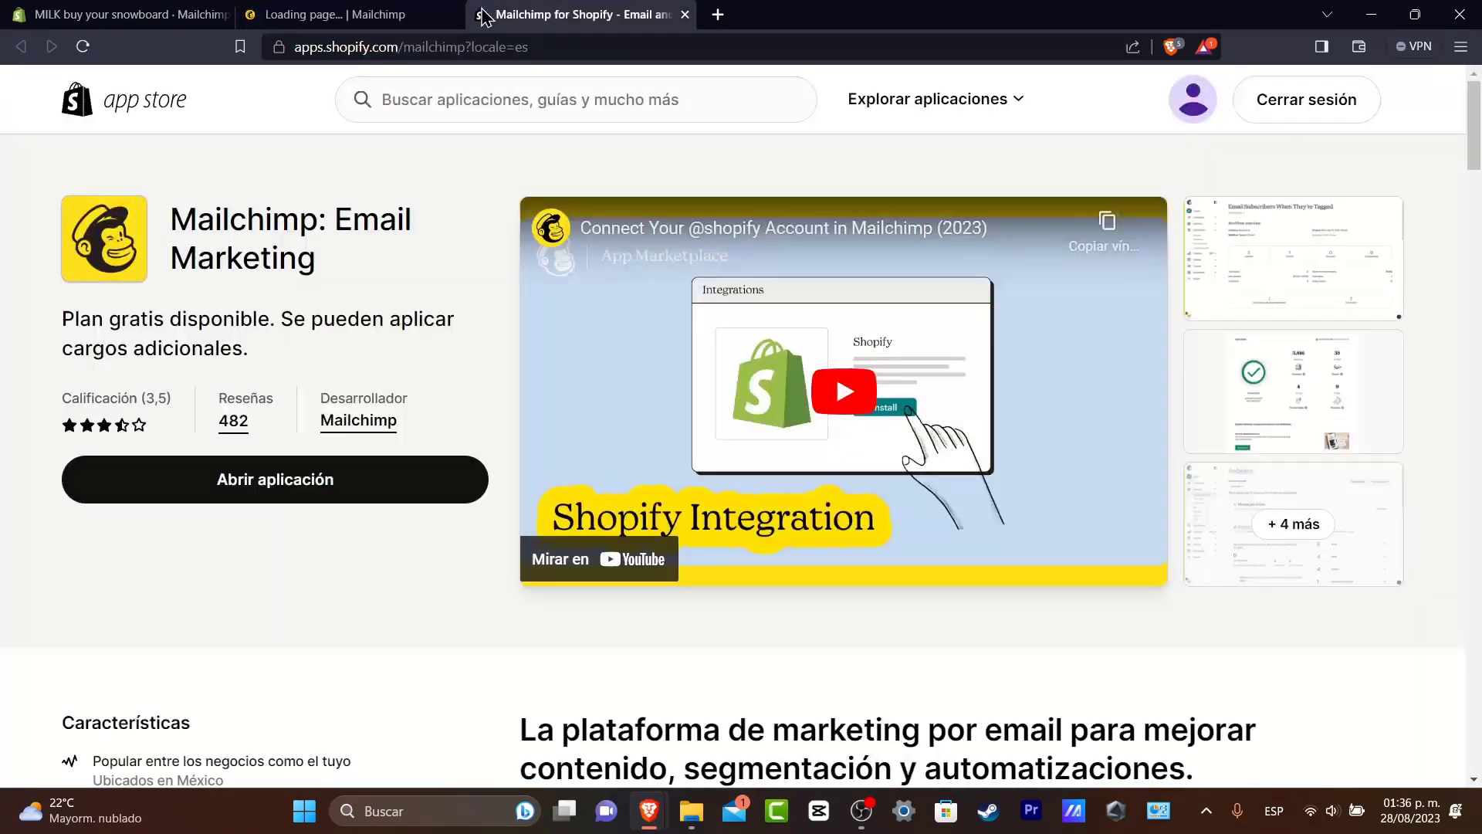
pyautogui.click(409, 11)
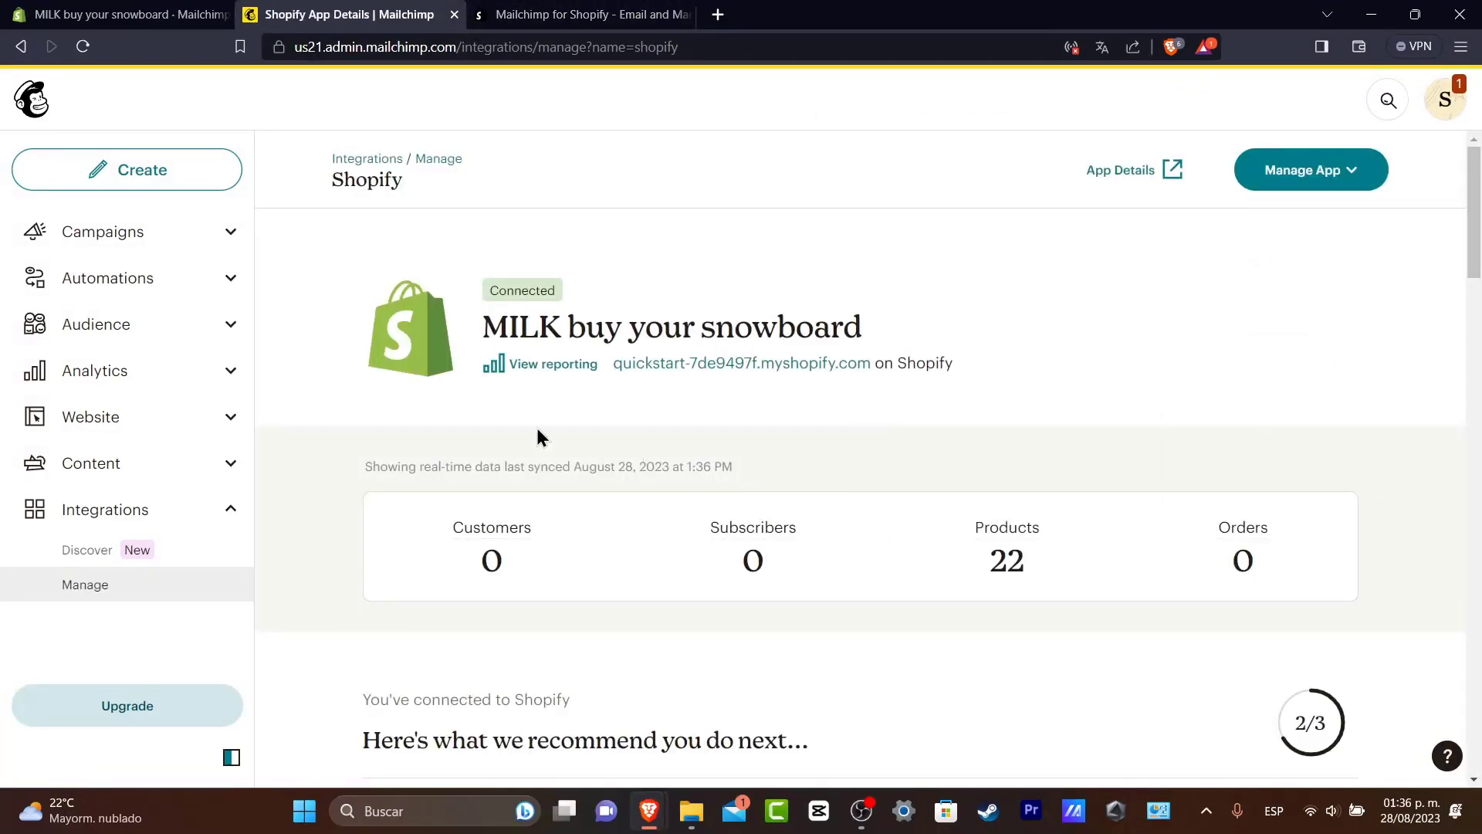
pyautogui.click(176, 184)
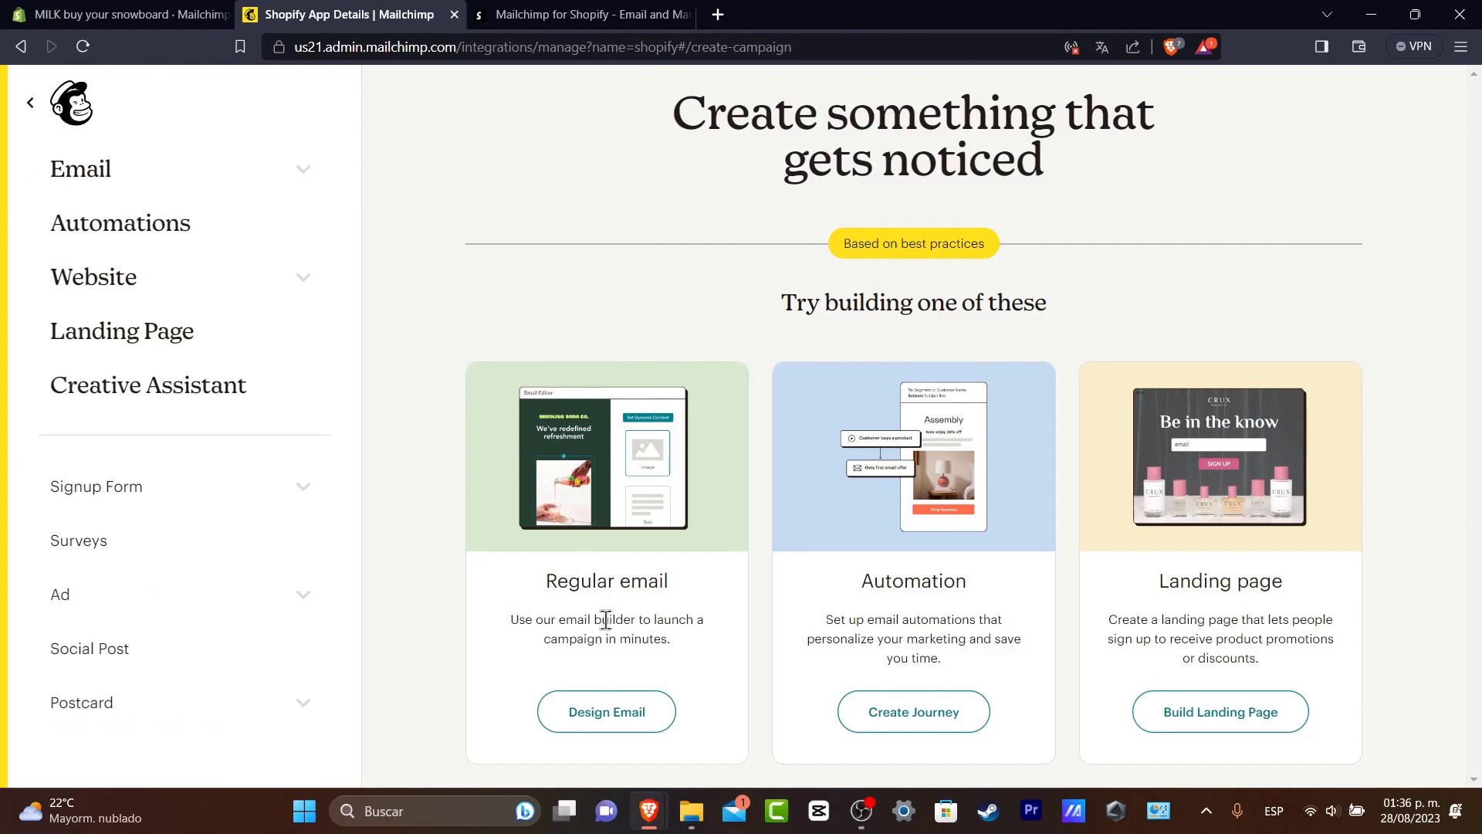
pyautogui.moveTo(596, 619); pyautogui.dragTo(701, 644)
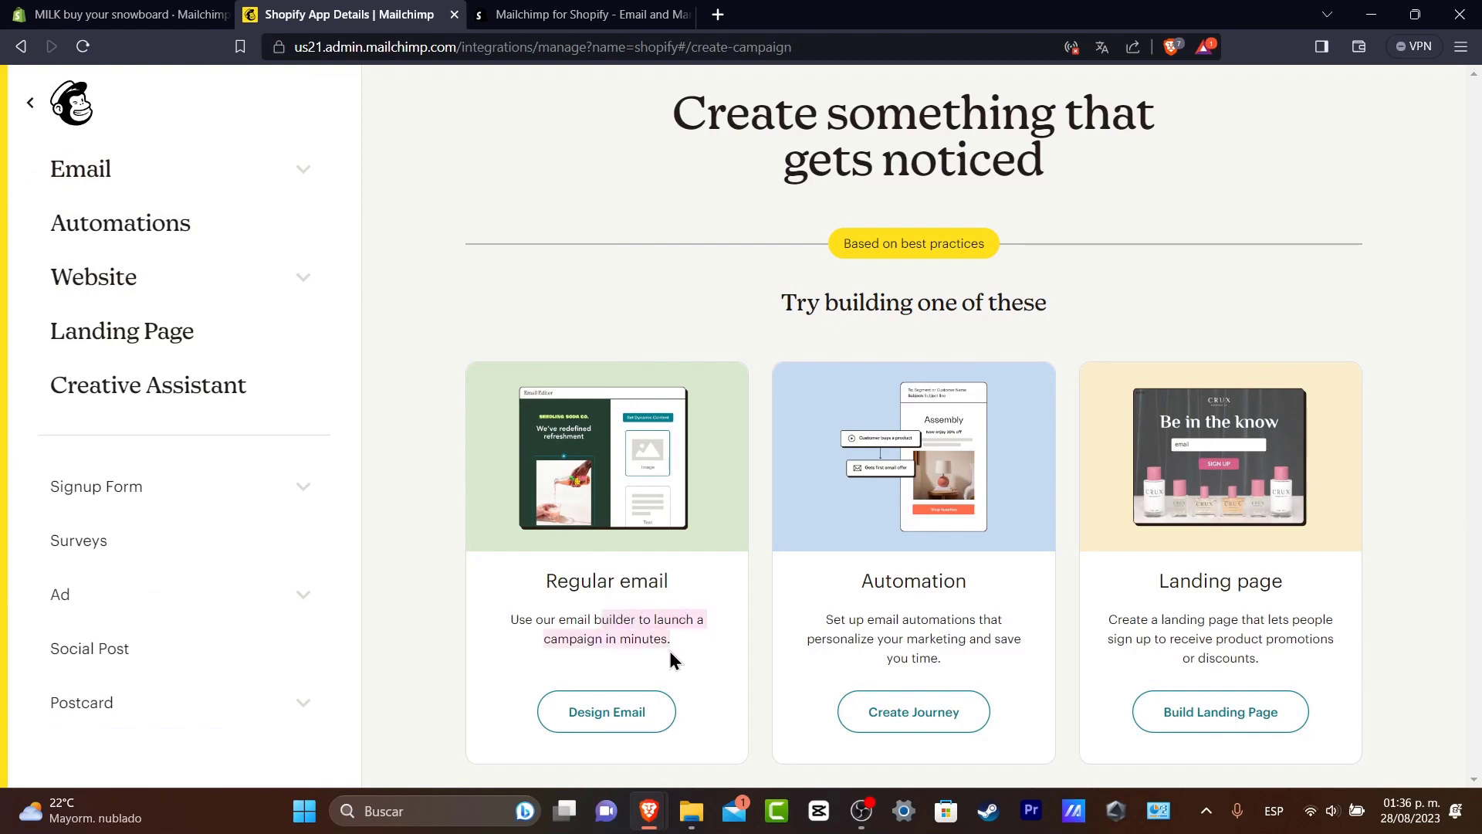
pyautogui.moveTo(858, 610); pyautogui.dragTo(990, 602)
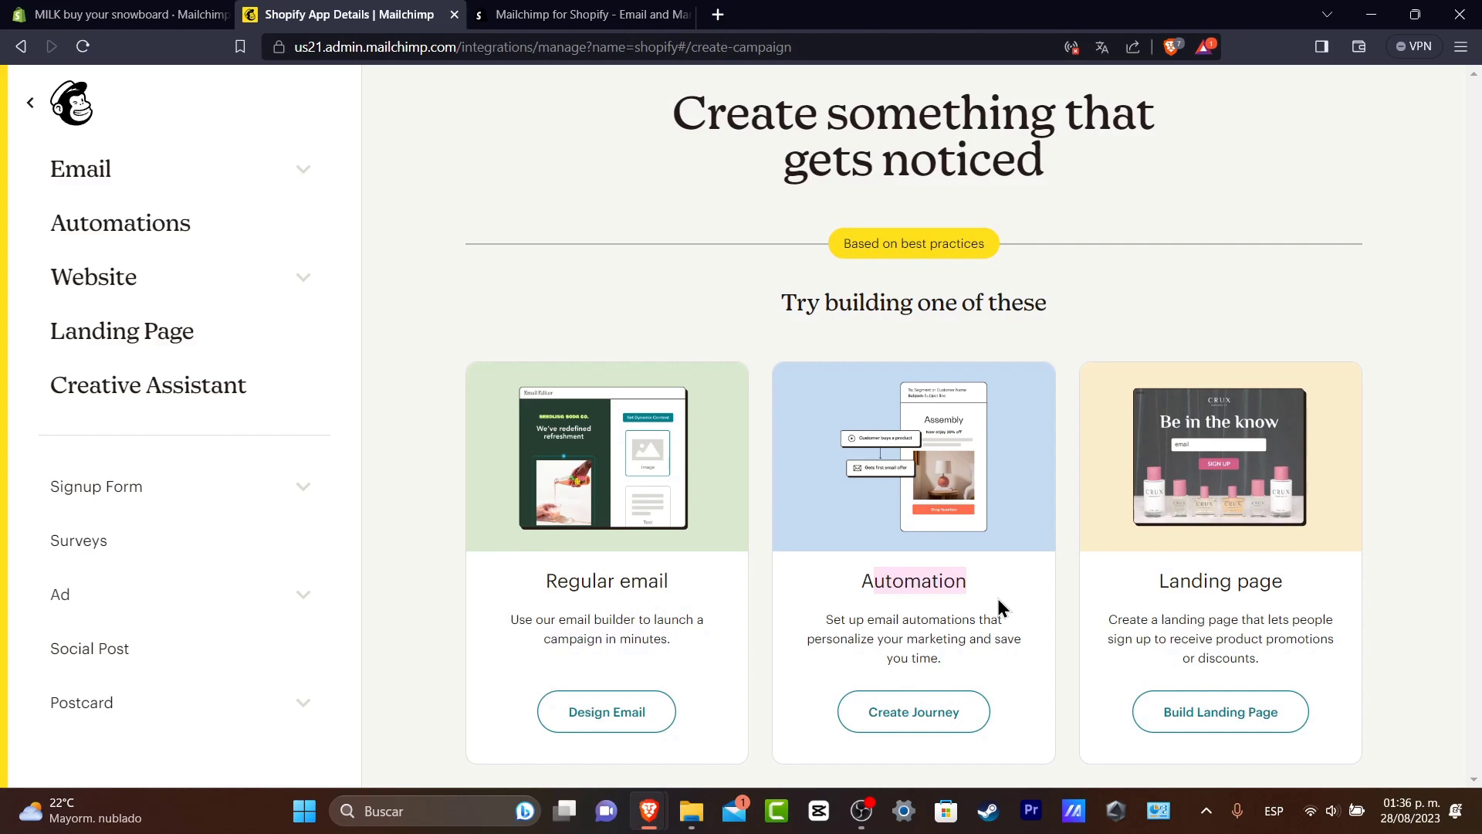
pyautogui.moveTo(1211, 587); pyautogui.dragTo(1284, 593)
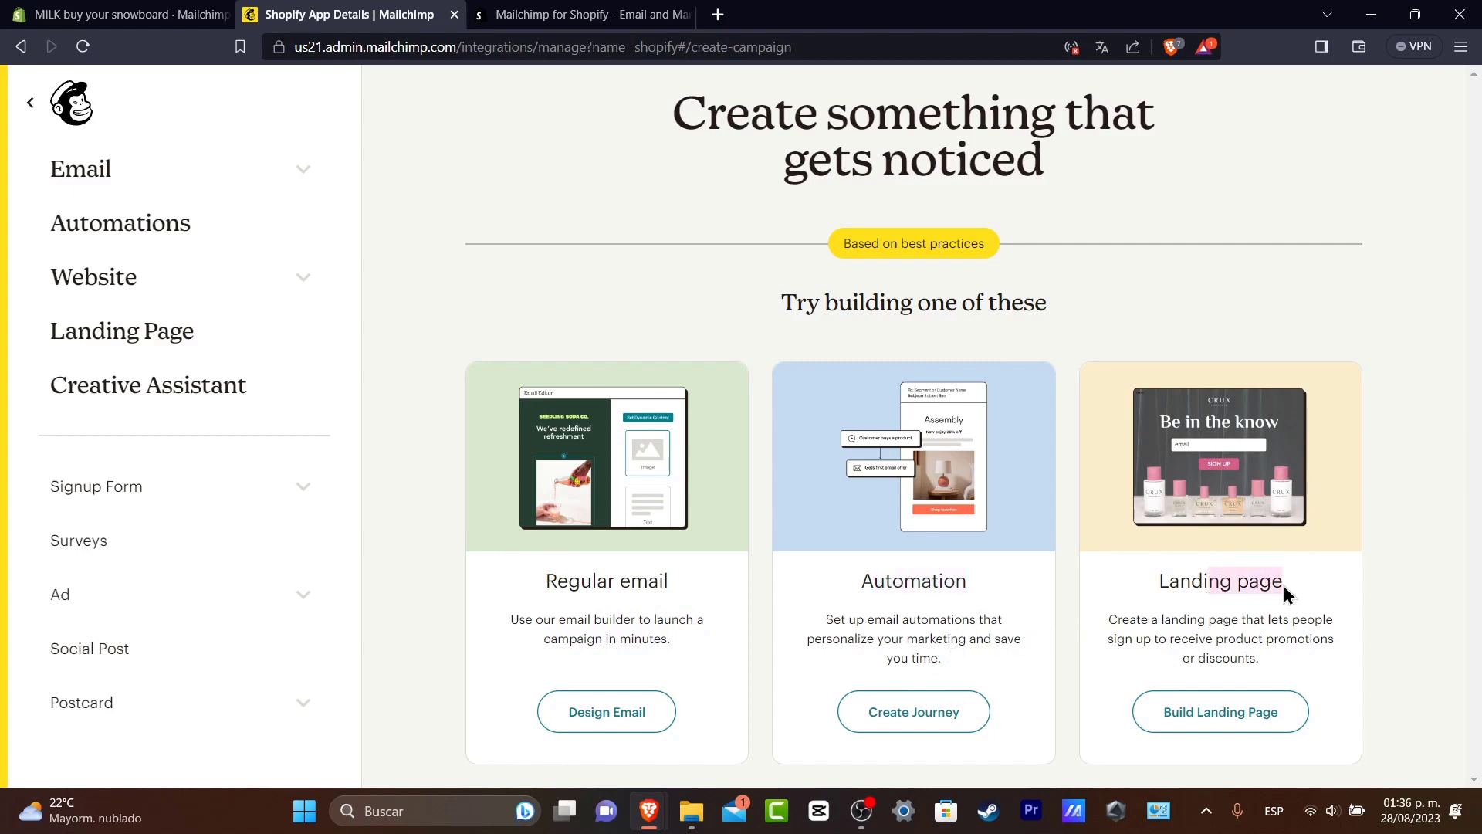
pyautogui.click(1426, 151)
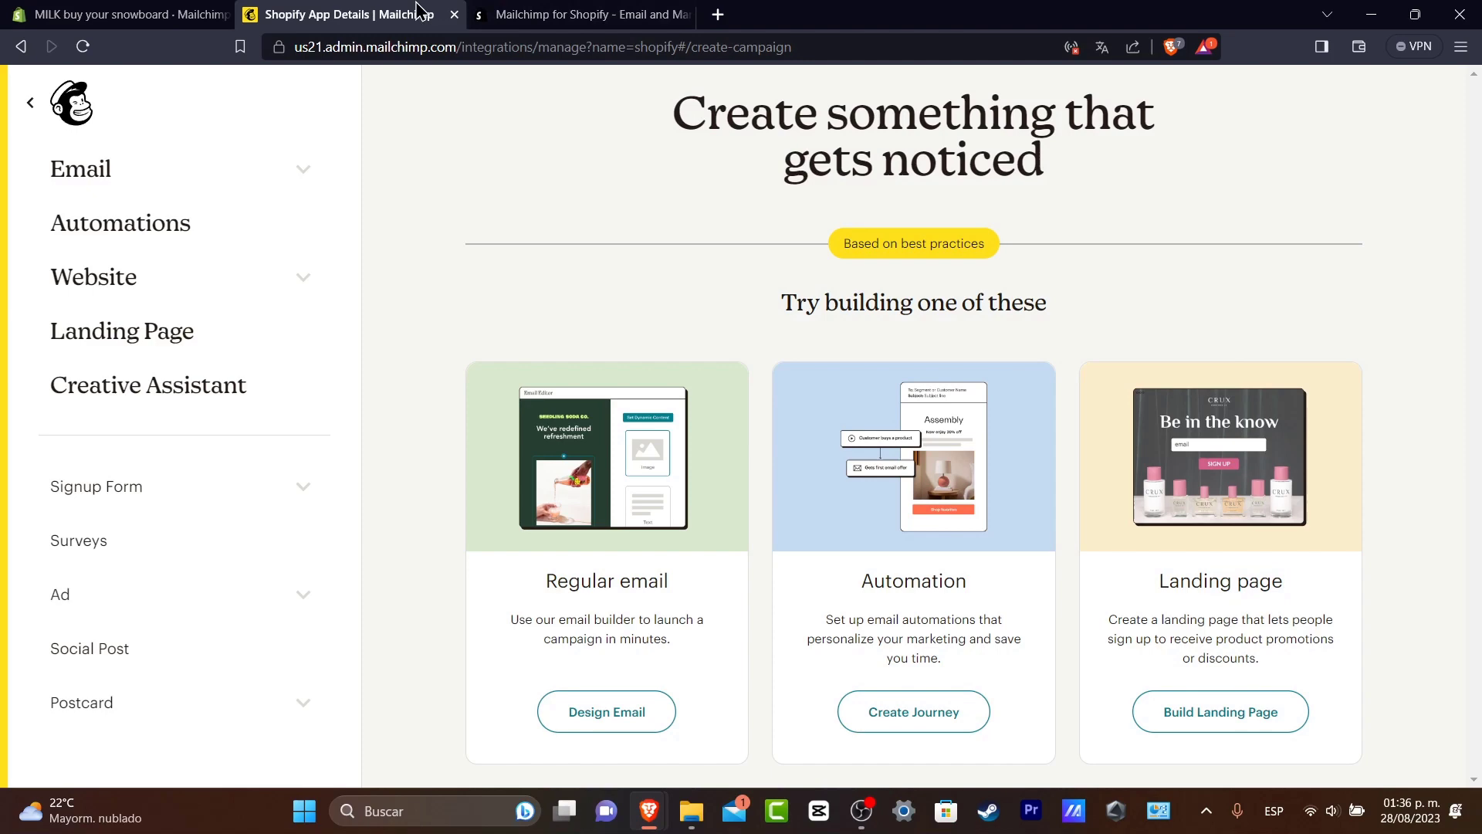
# Step: Start creating a journey and review the pre-built journeys and the Free Plan notice
pyautogui.click(919, 722)
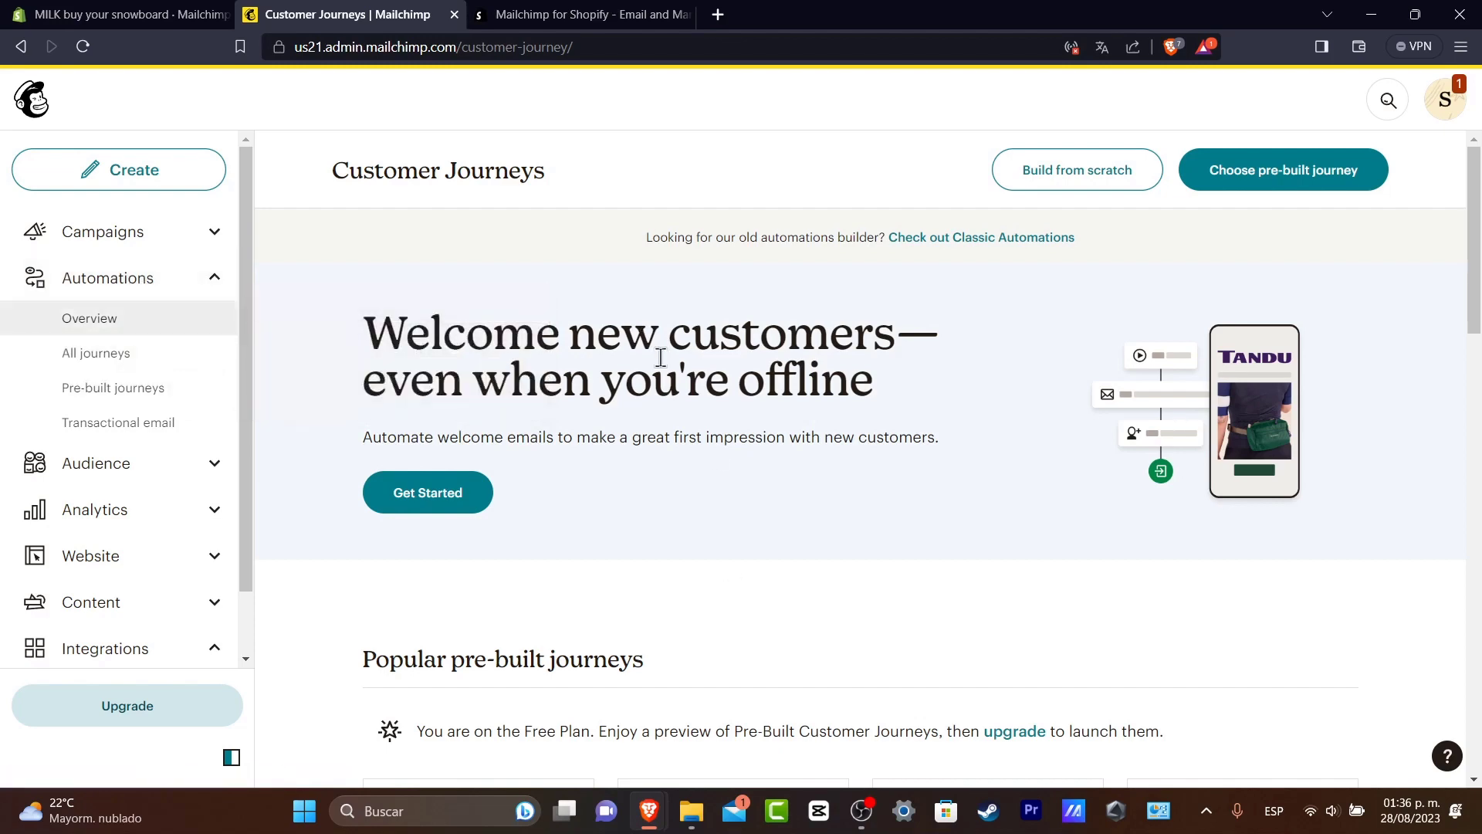
pyautogui.scroll(-5, 798, 321)
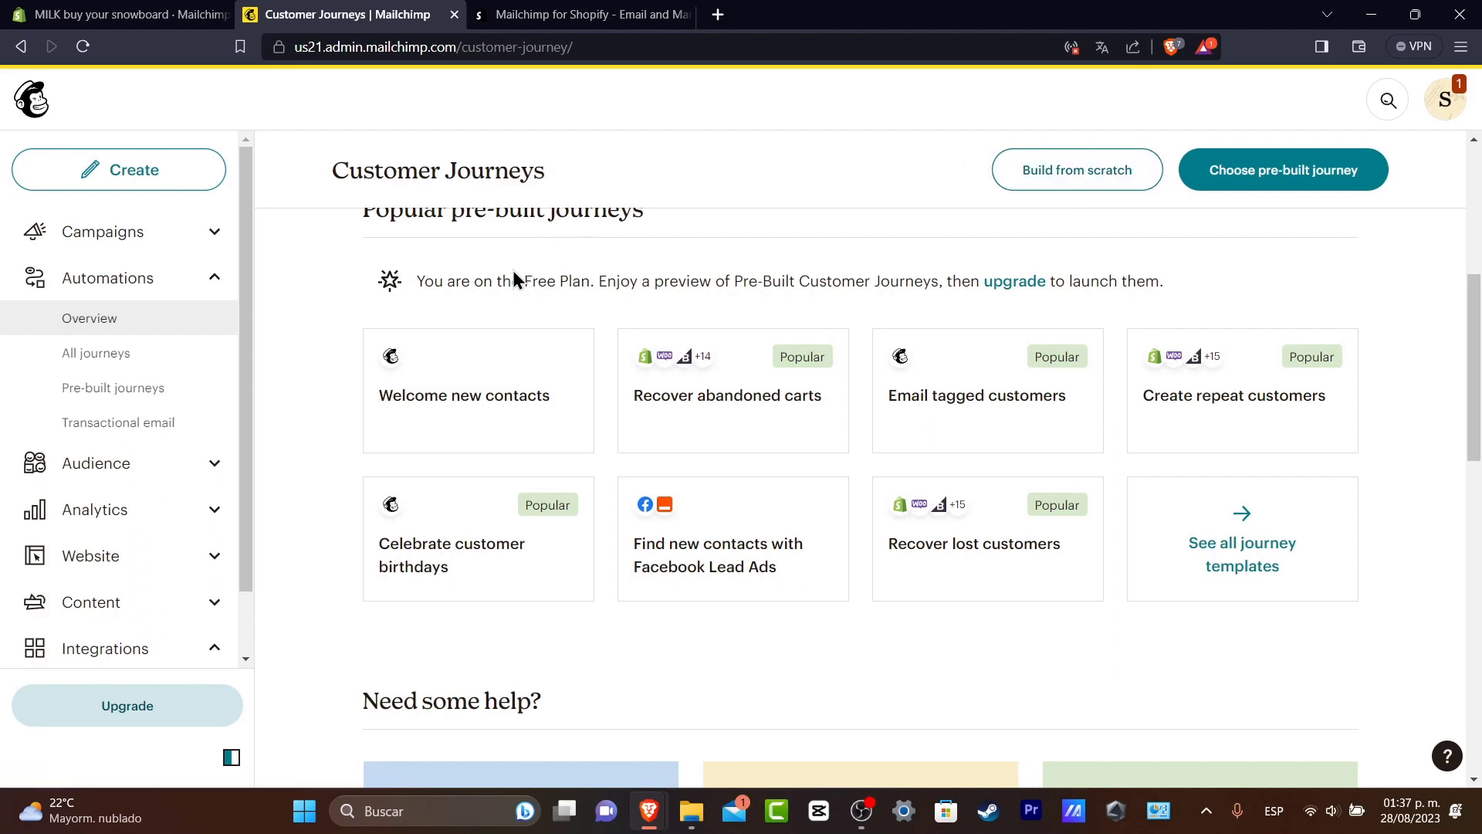
pyautogui.moveTo(513, 280); pyautogui.dragTo(1176, 294)
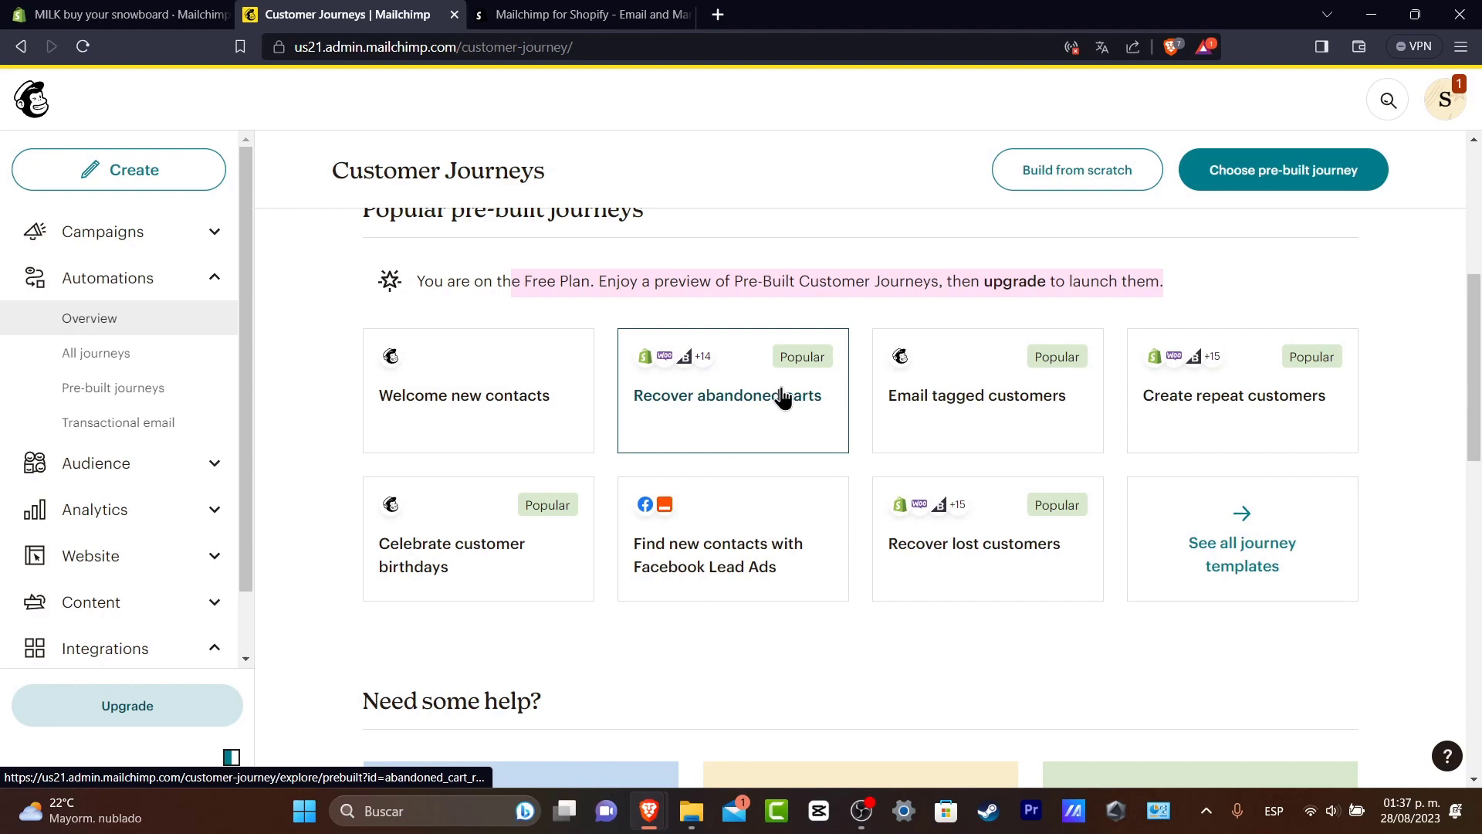
# Step: Glance at the Shopify store's themes page, then return to Mailchimp's Customer Journeys page
pyautogui.click(120, 14)
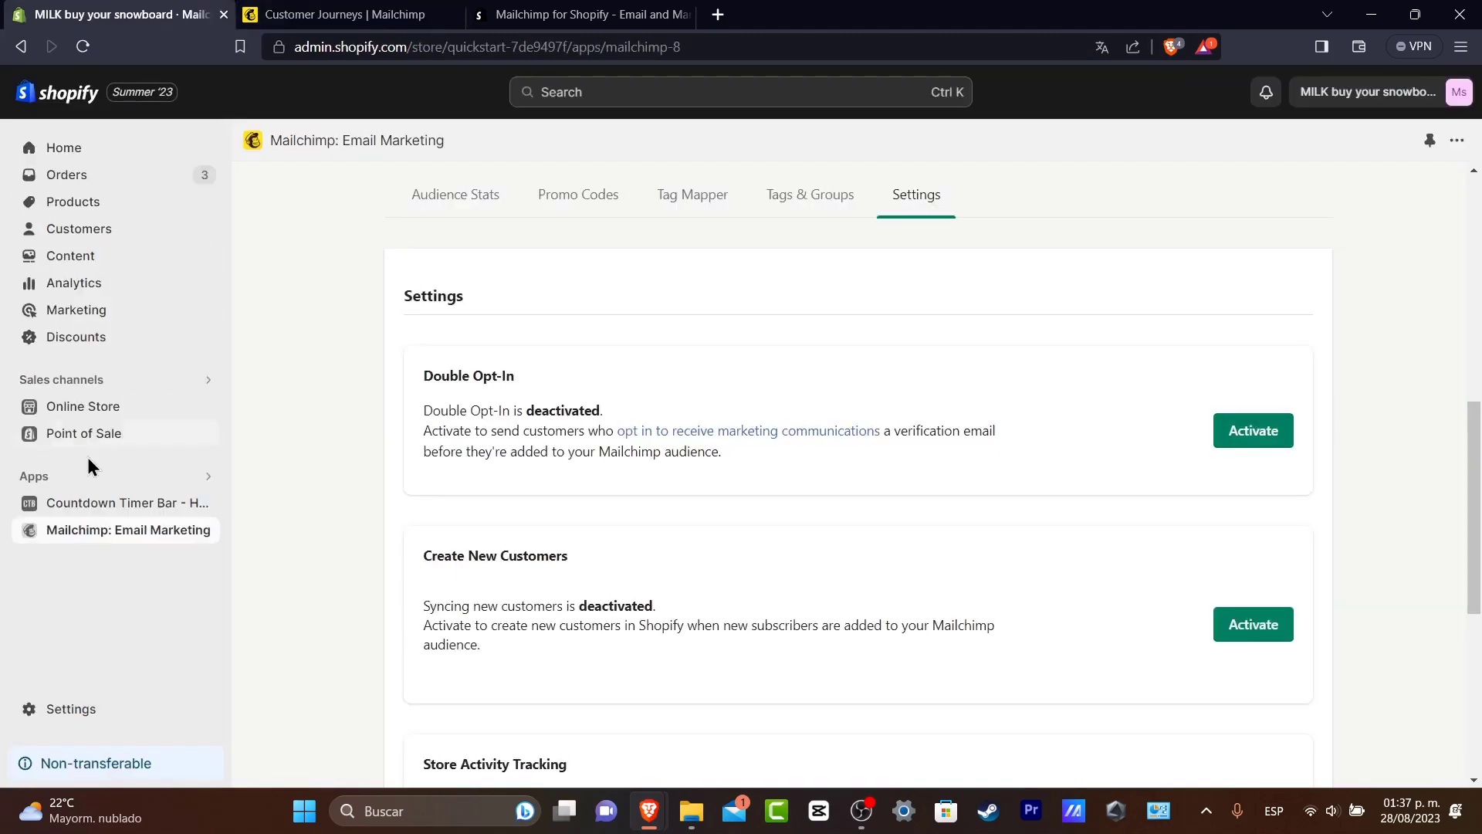
pyautogui.click(108, 407)
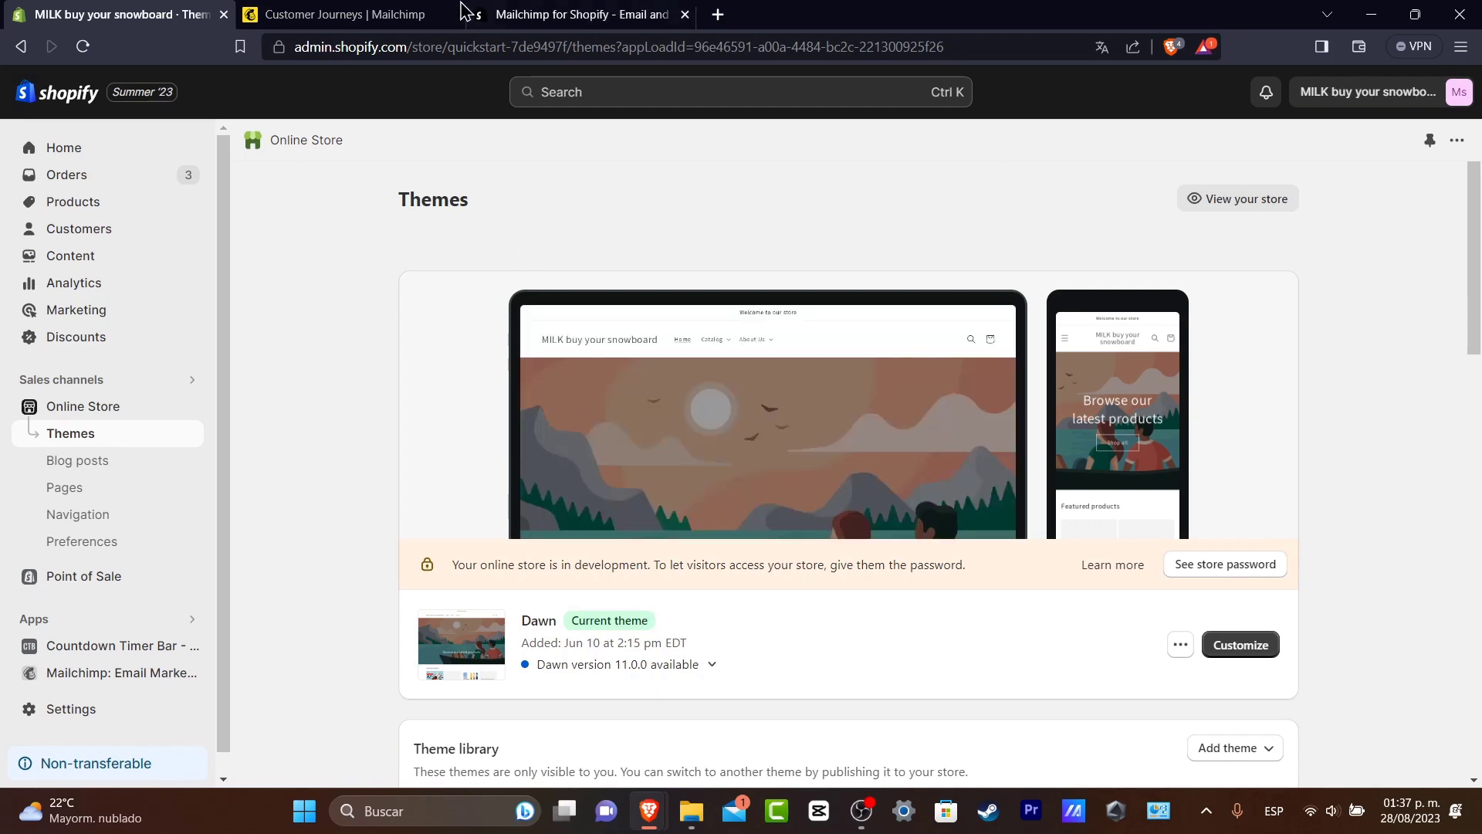
pyautogui.click(363, 14)
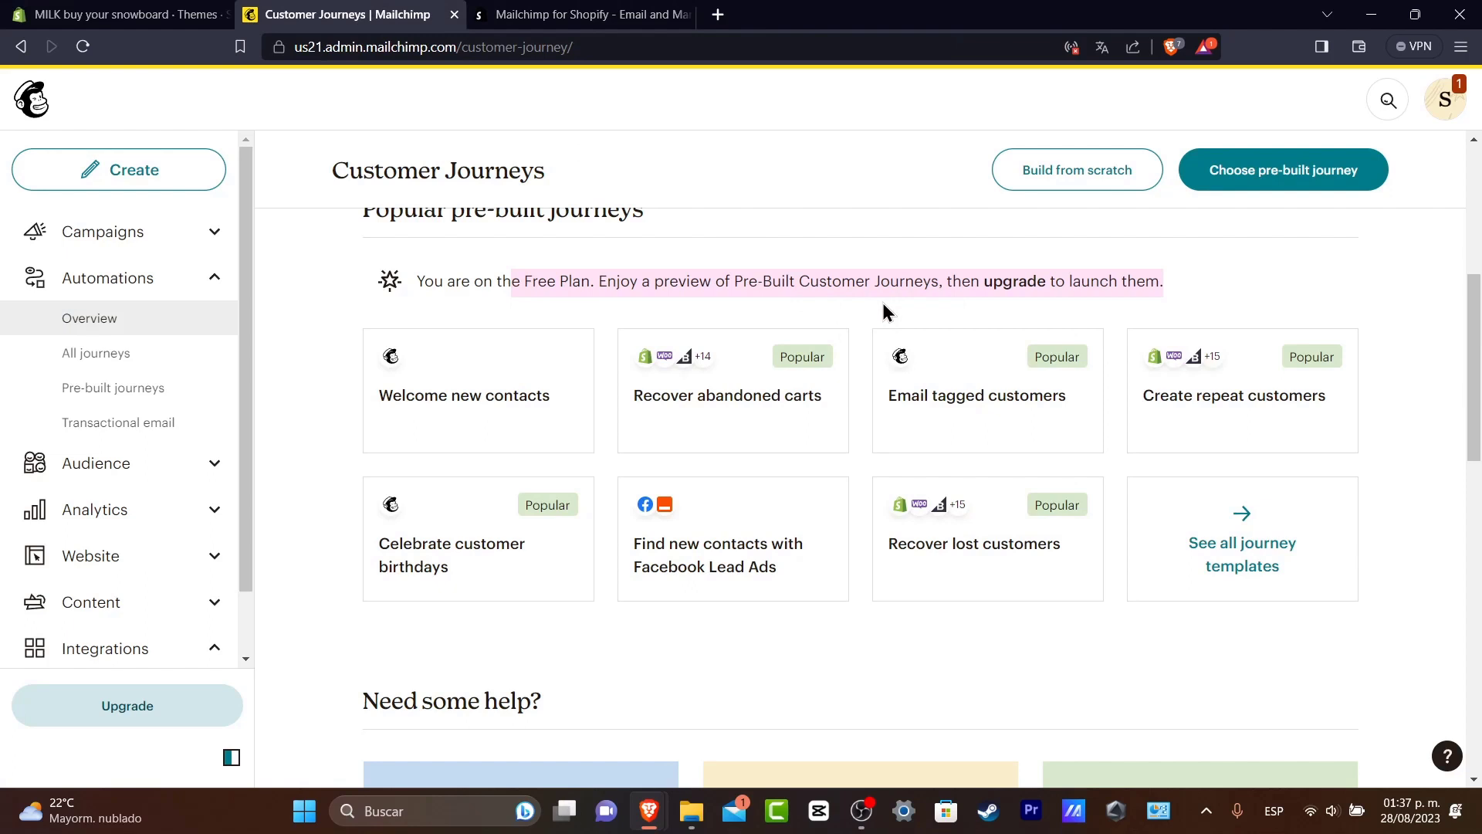
# Step: Use the Recover abandoned carts template, confirm the audience, and bring the journey flow into view
pyautogui.click(772, 400)
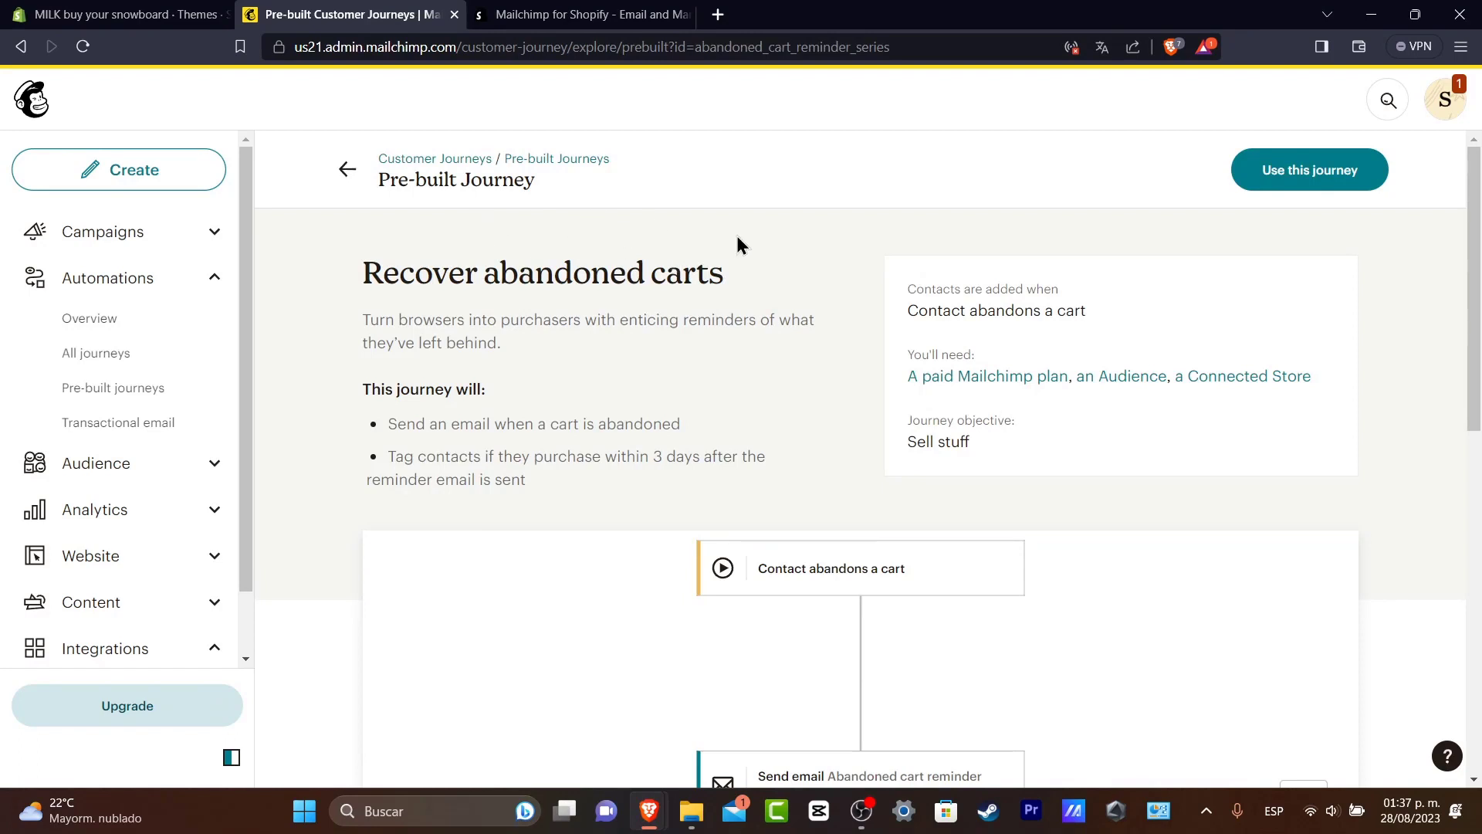
pyautogui.click(1365, 171)
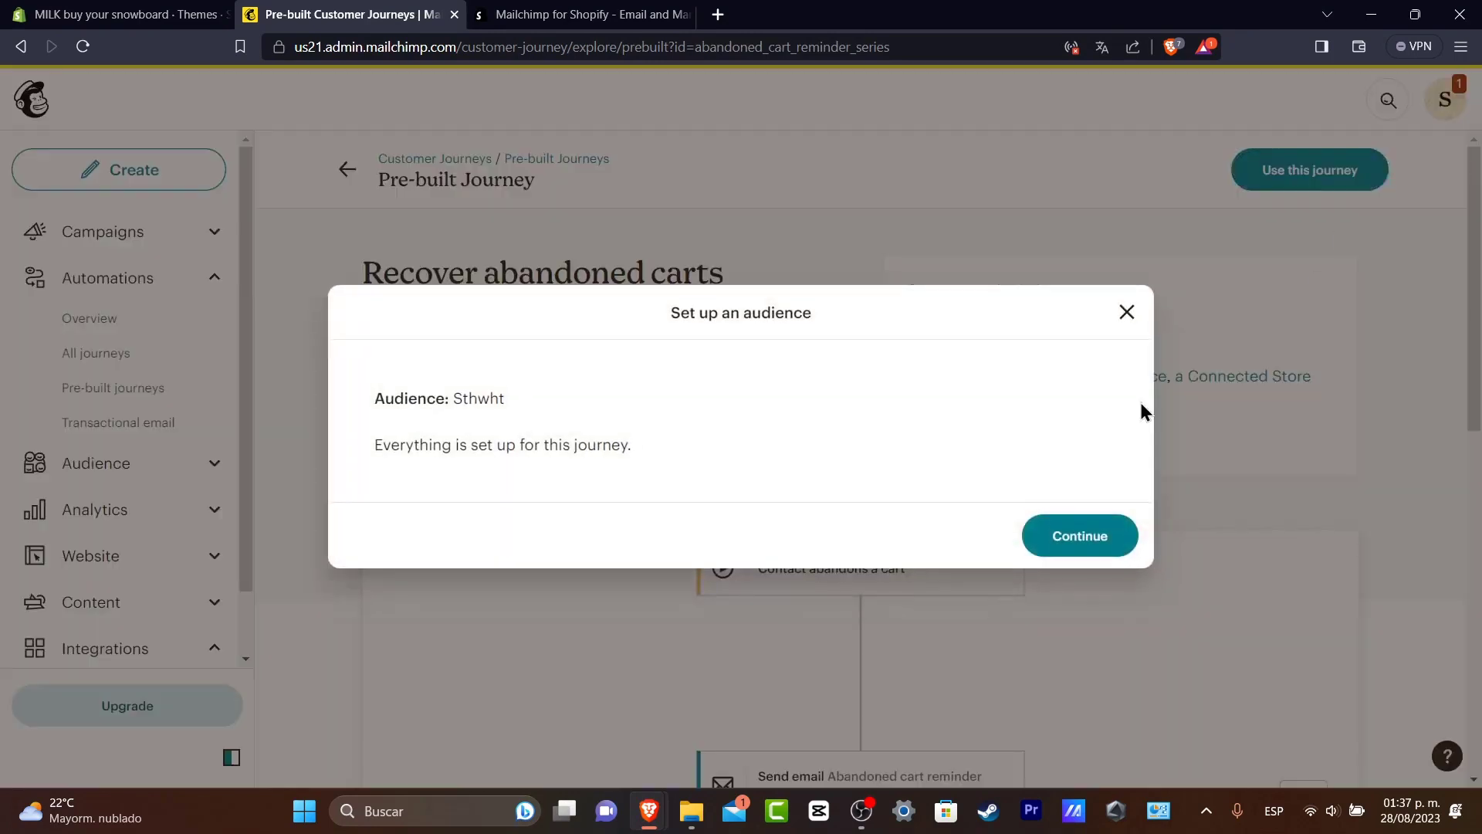
pyautogui.click(1094, 538)
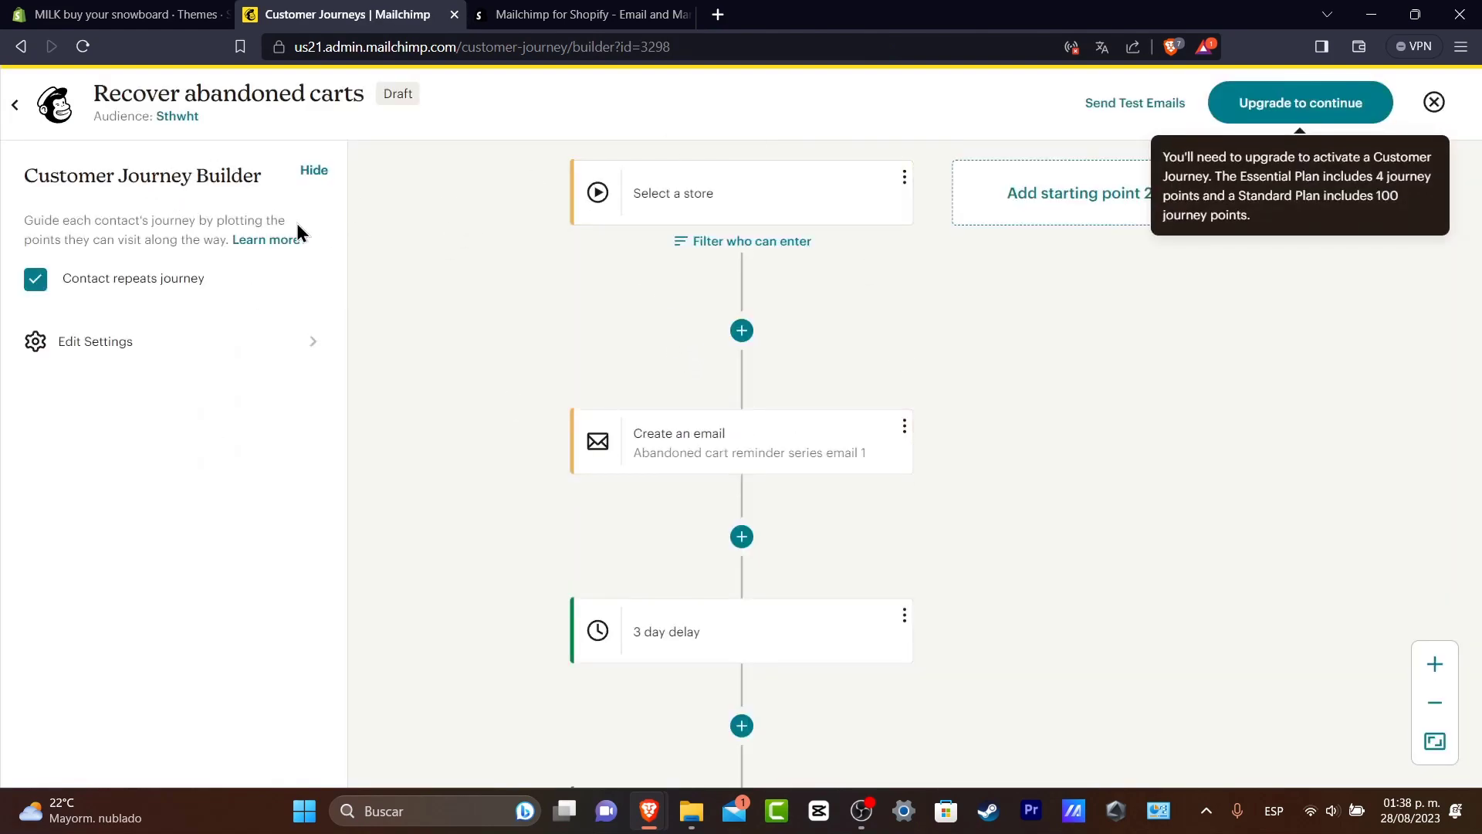
pyautogui.scroll(3, 1079, 314)
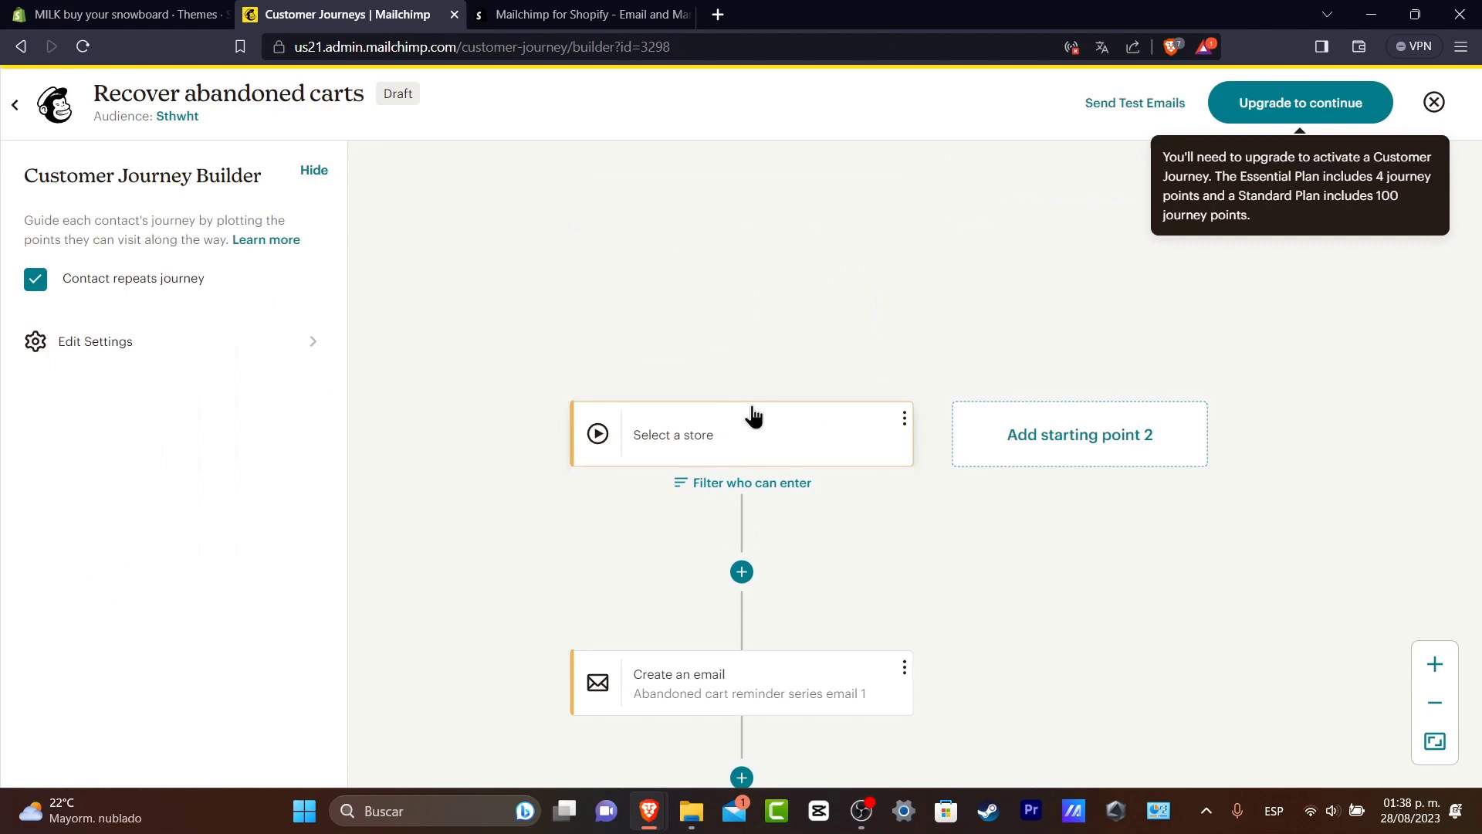
pyautogui.moveTo(756, 438); pyautogui.dragTo(762, 340)
# Step: Set the starting point to store MILK buy your snowboard, Any Products, 1 Hours, and save it
pyautogui.click(747, 341)
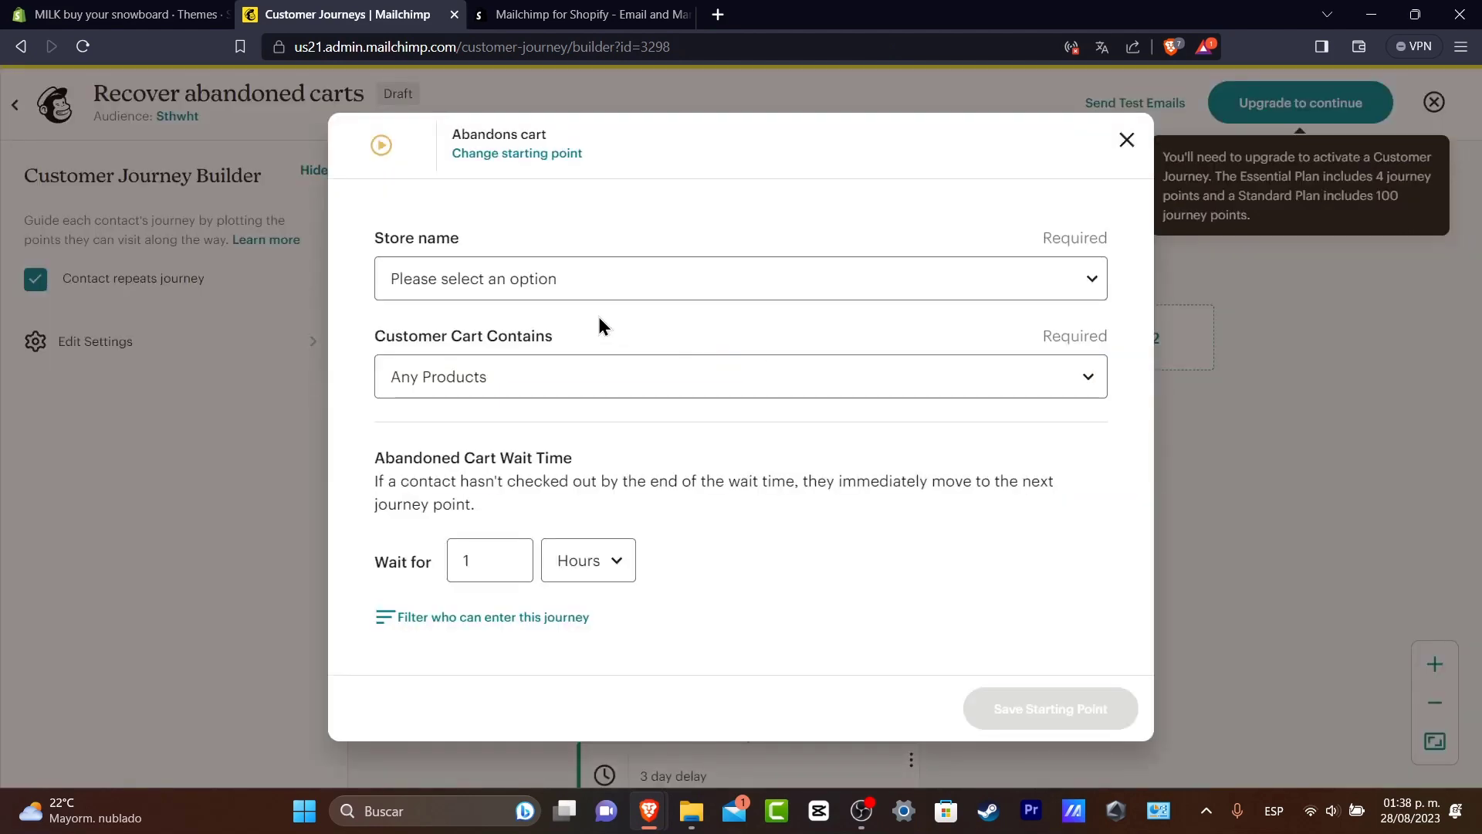
pyautogui.click(448, 293)
pyautogui.click(540, 331)
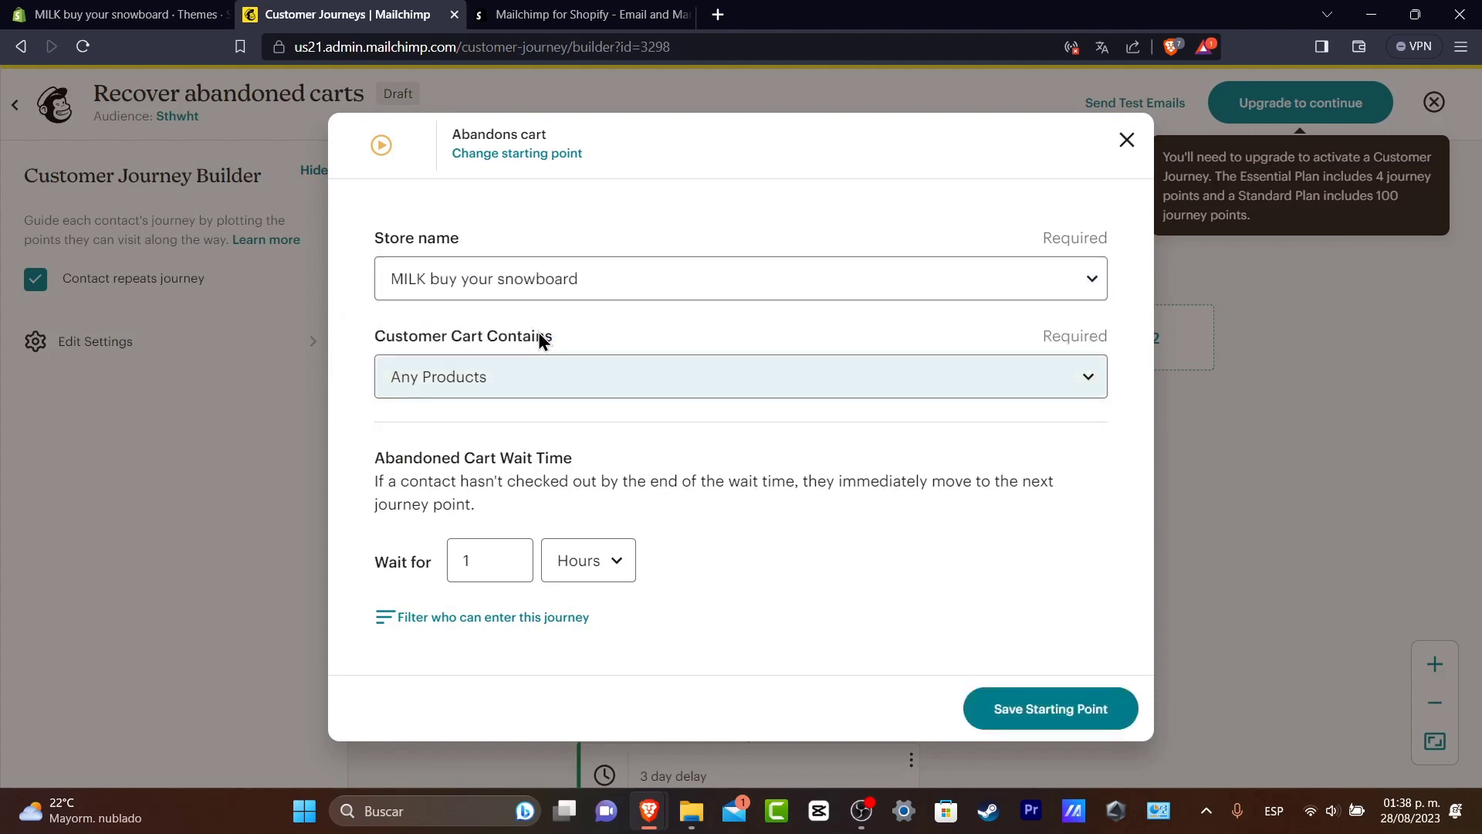
pyautogui.click(585, 382)
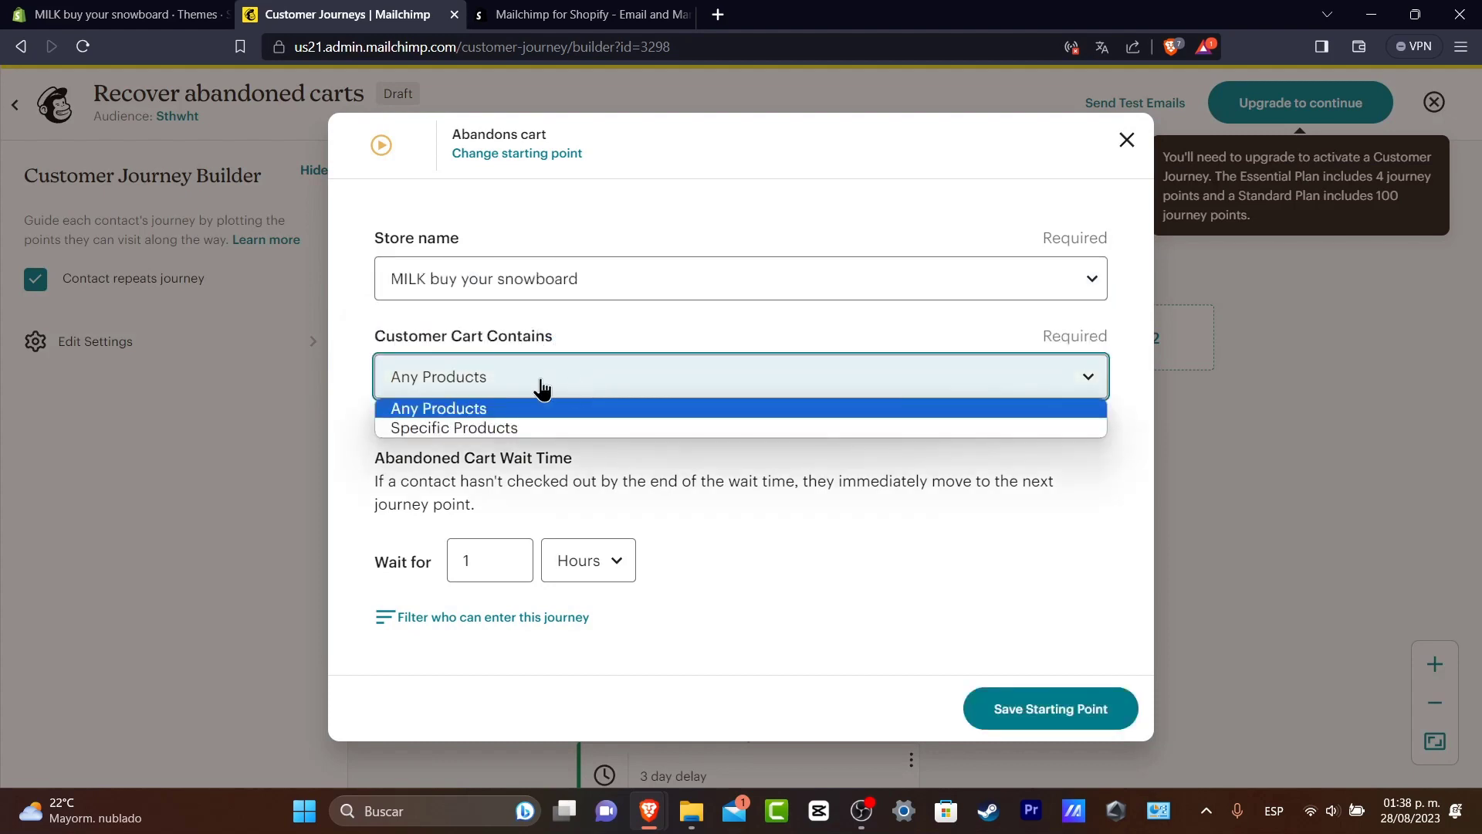
pyautogui.click(605, 405)
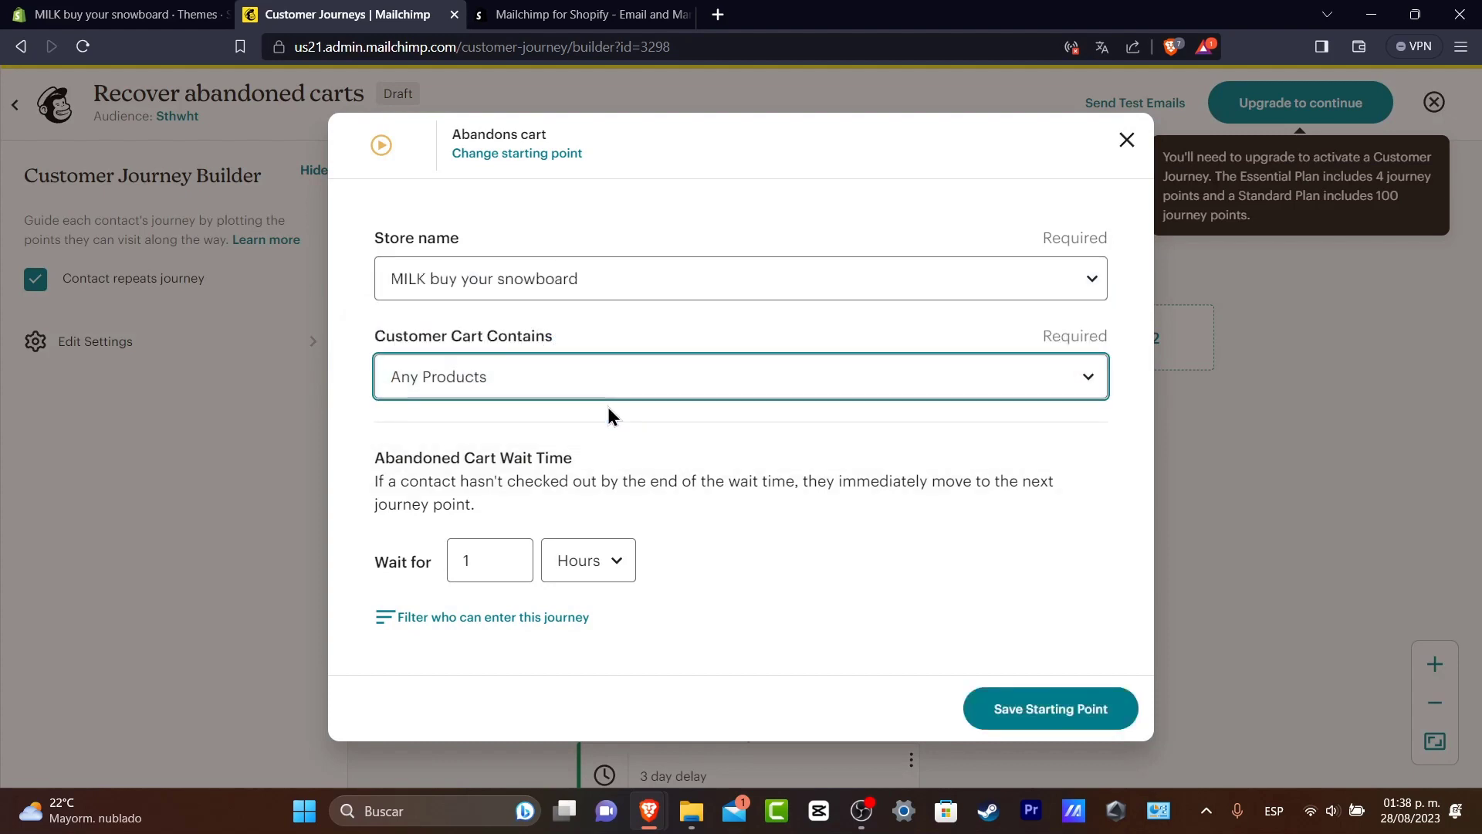
pyautogui.click(609, 558)
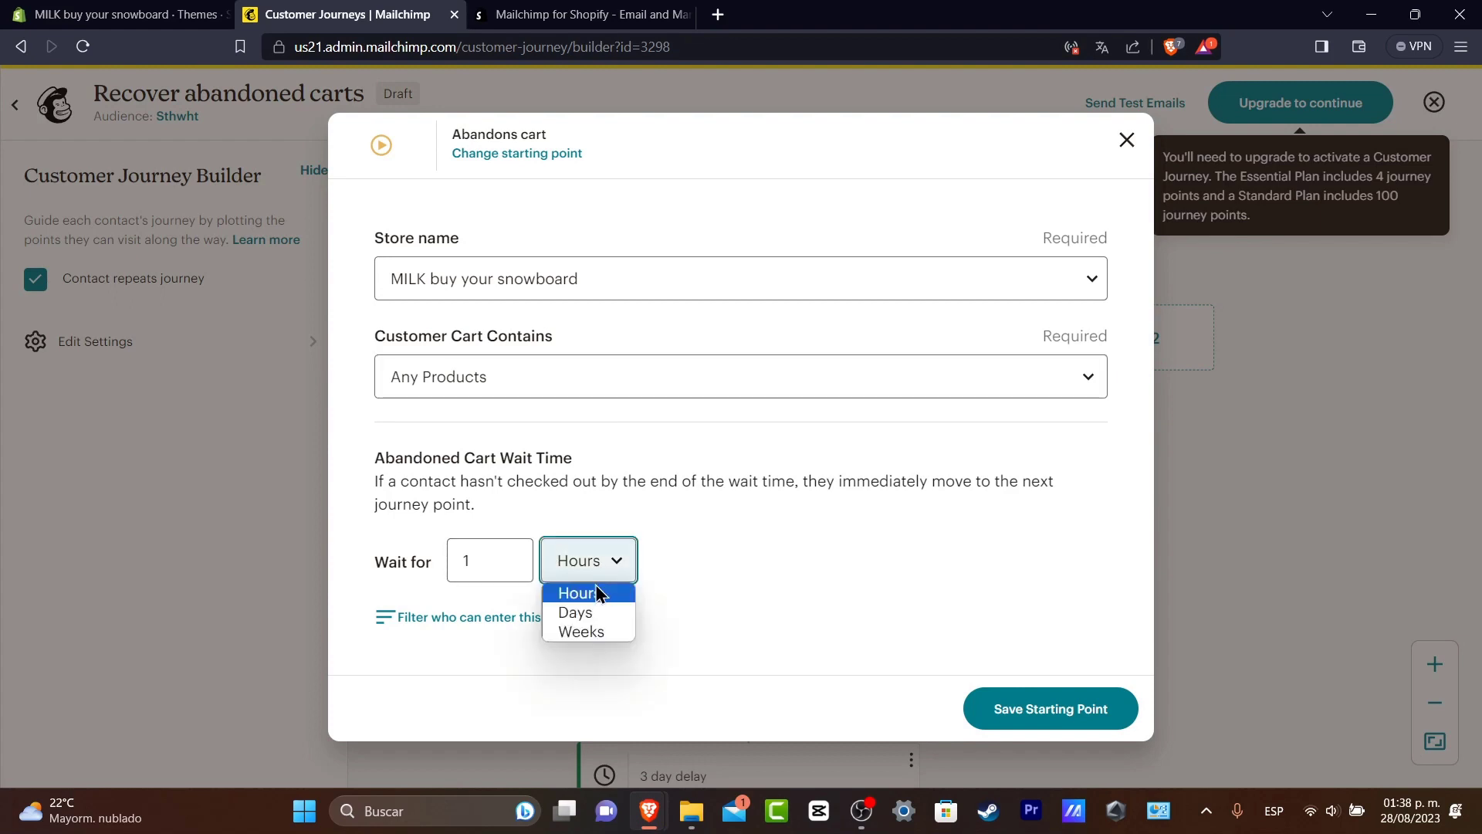
pyautogui.click(503, 566)
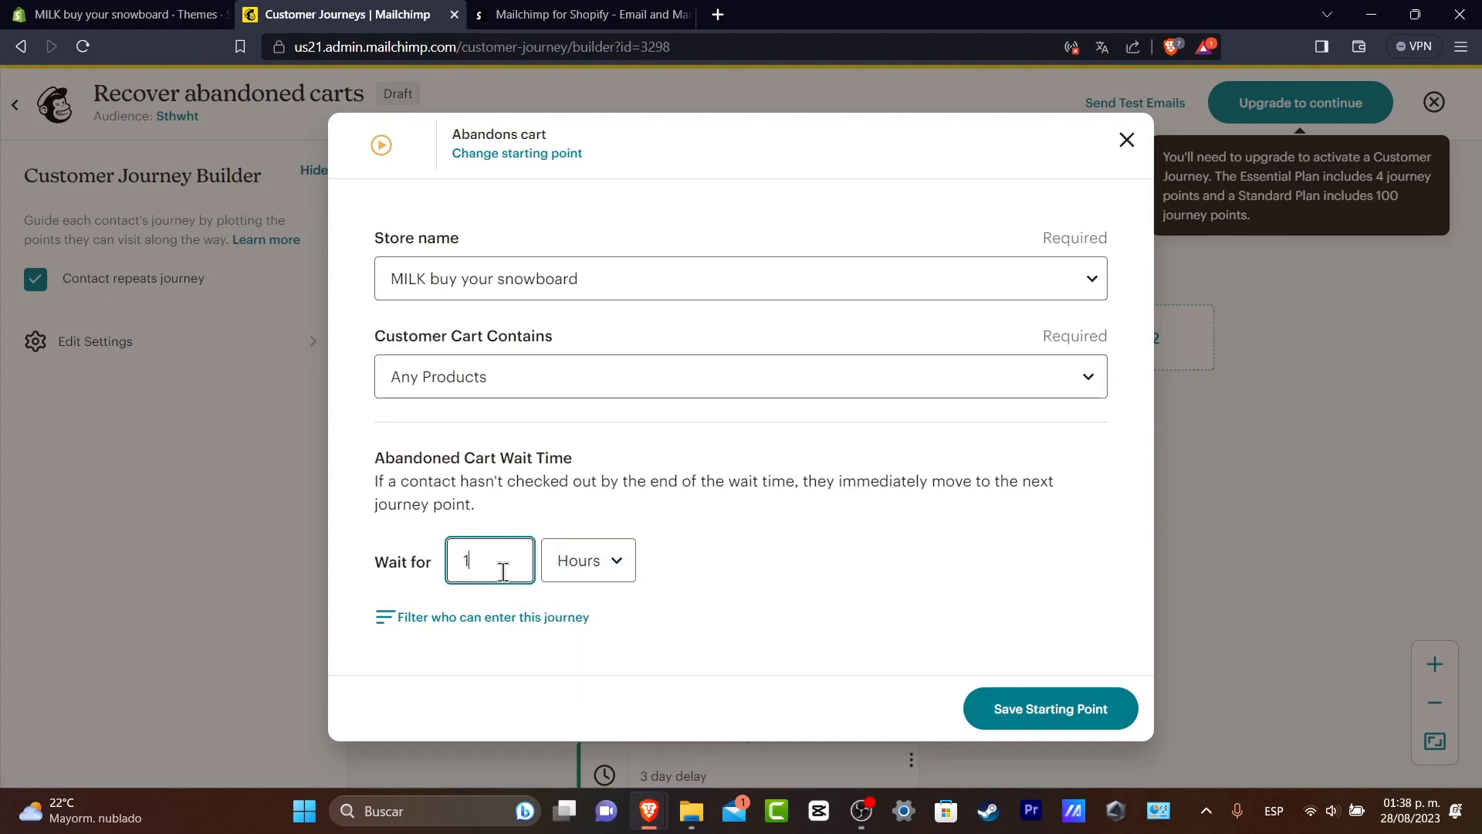
pyautogui.click(1060, 714)
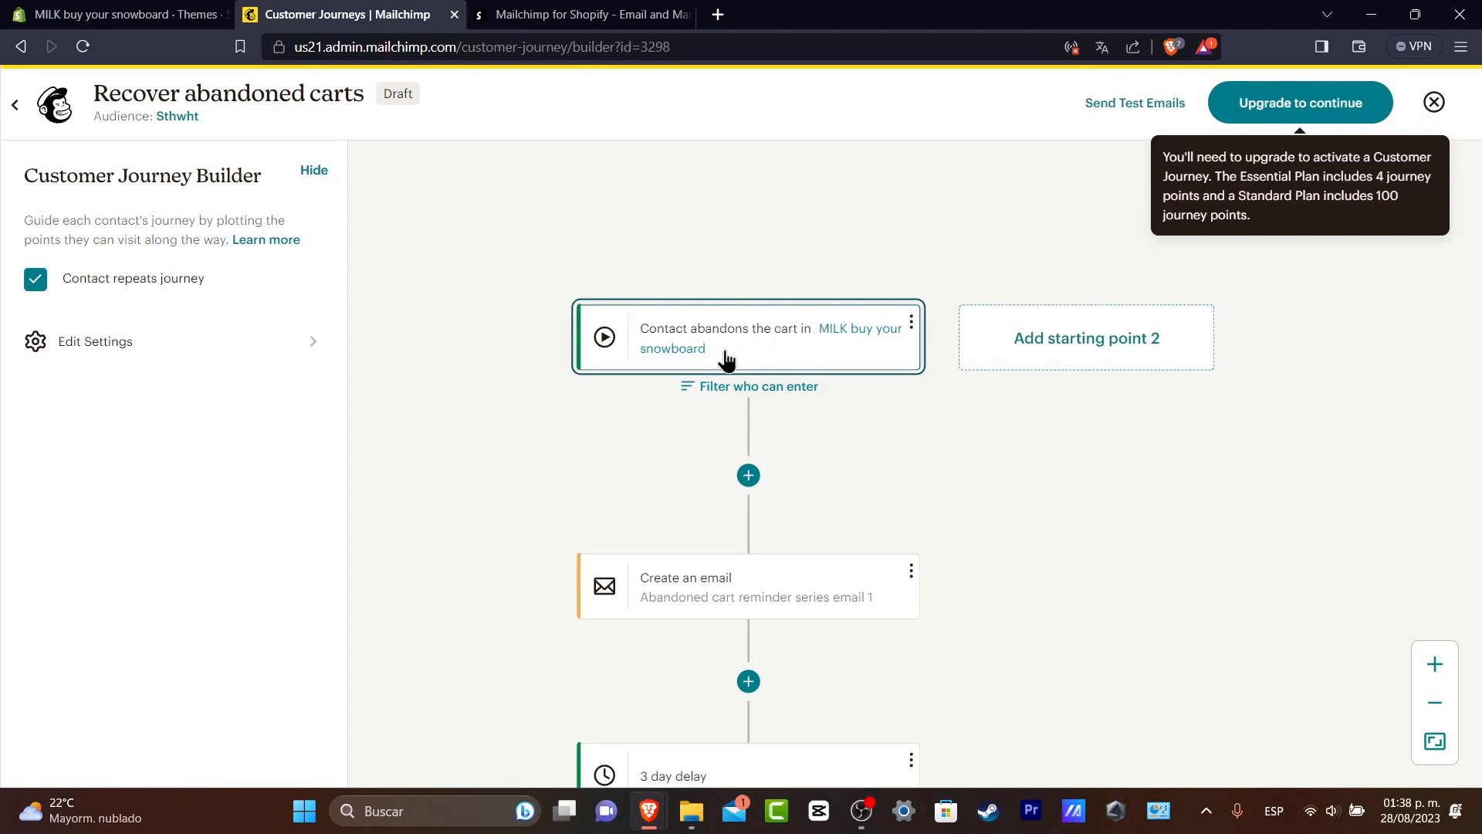
# Step: Open the 'Abandoned cart reminder series email 1' step and review its sender, subject, daily schedule and tracking
pyautogui.click(801, 571)
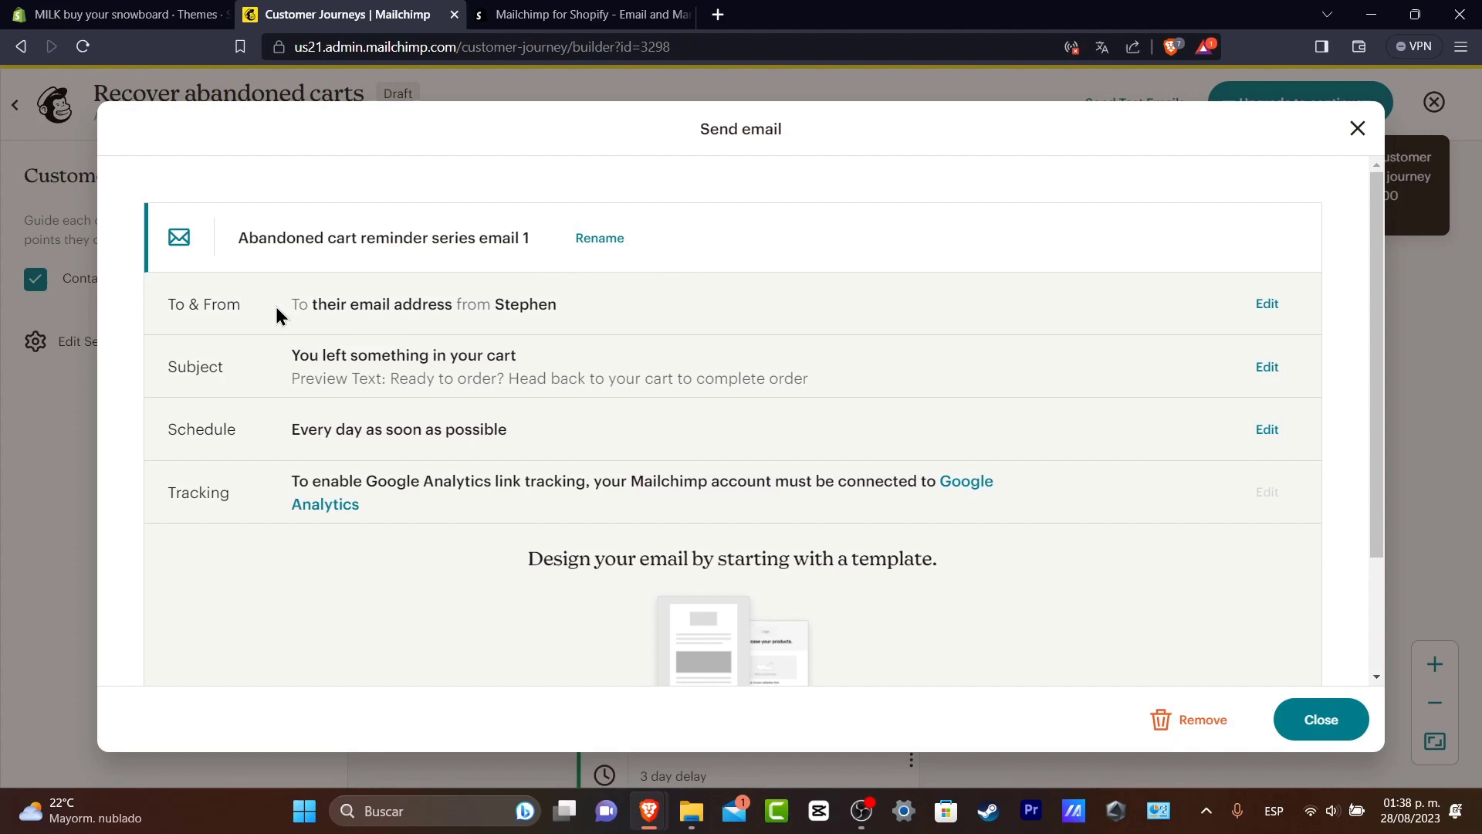
pyautogui.moveTo(210, 312); pyautogui.dragTo(239, 312)
pyautogui.moveTo(196, 391); pyautogui.dragTo(565, 377)
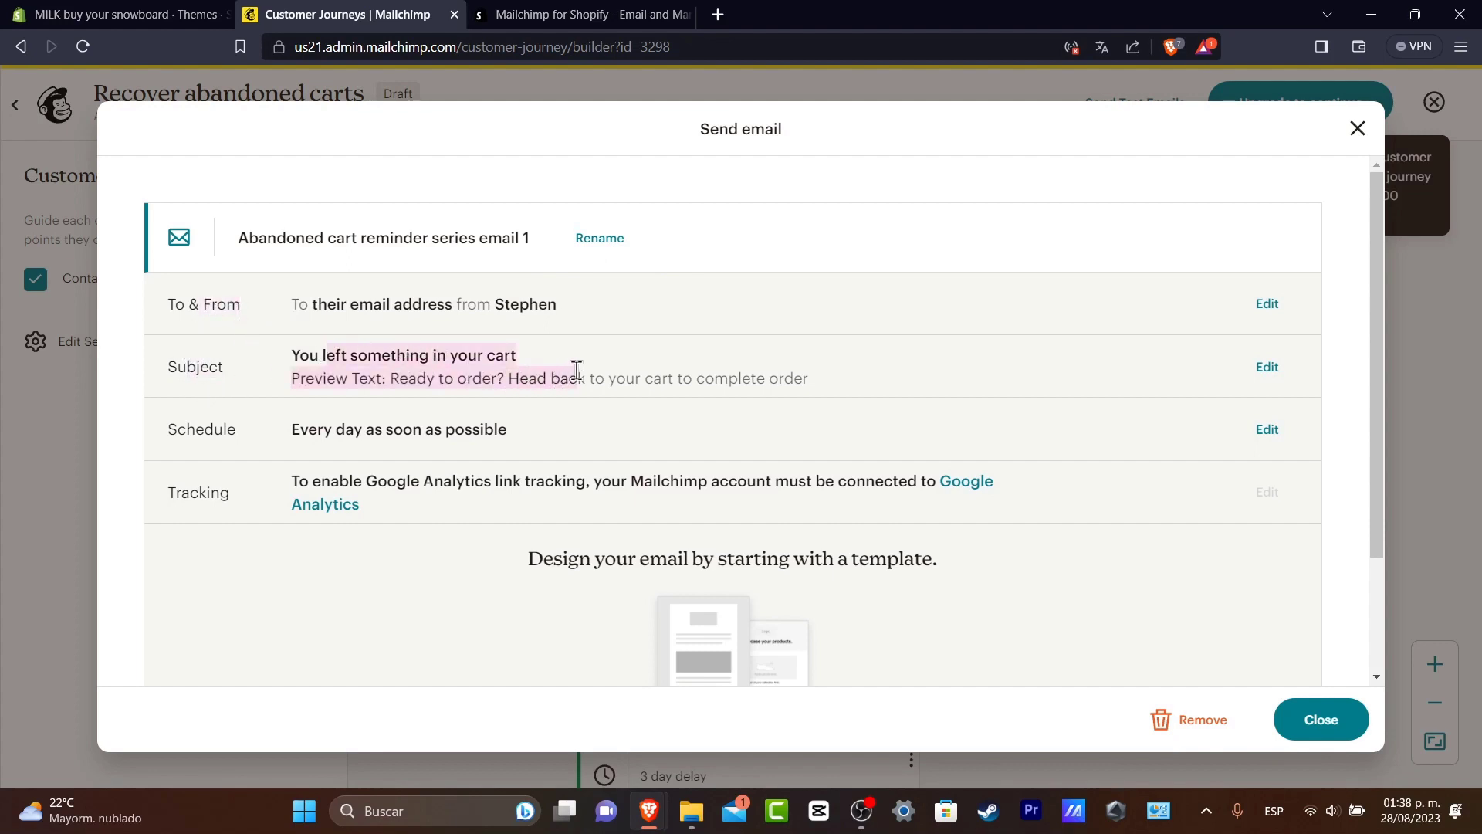
pyautogui.moveTo(165, 450); pyautogui.dragTo(531, 450)
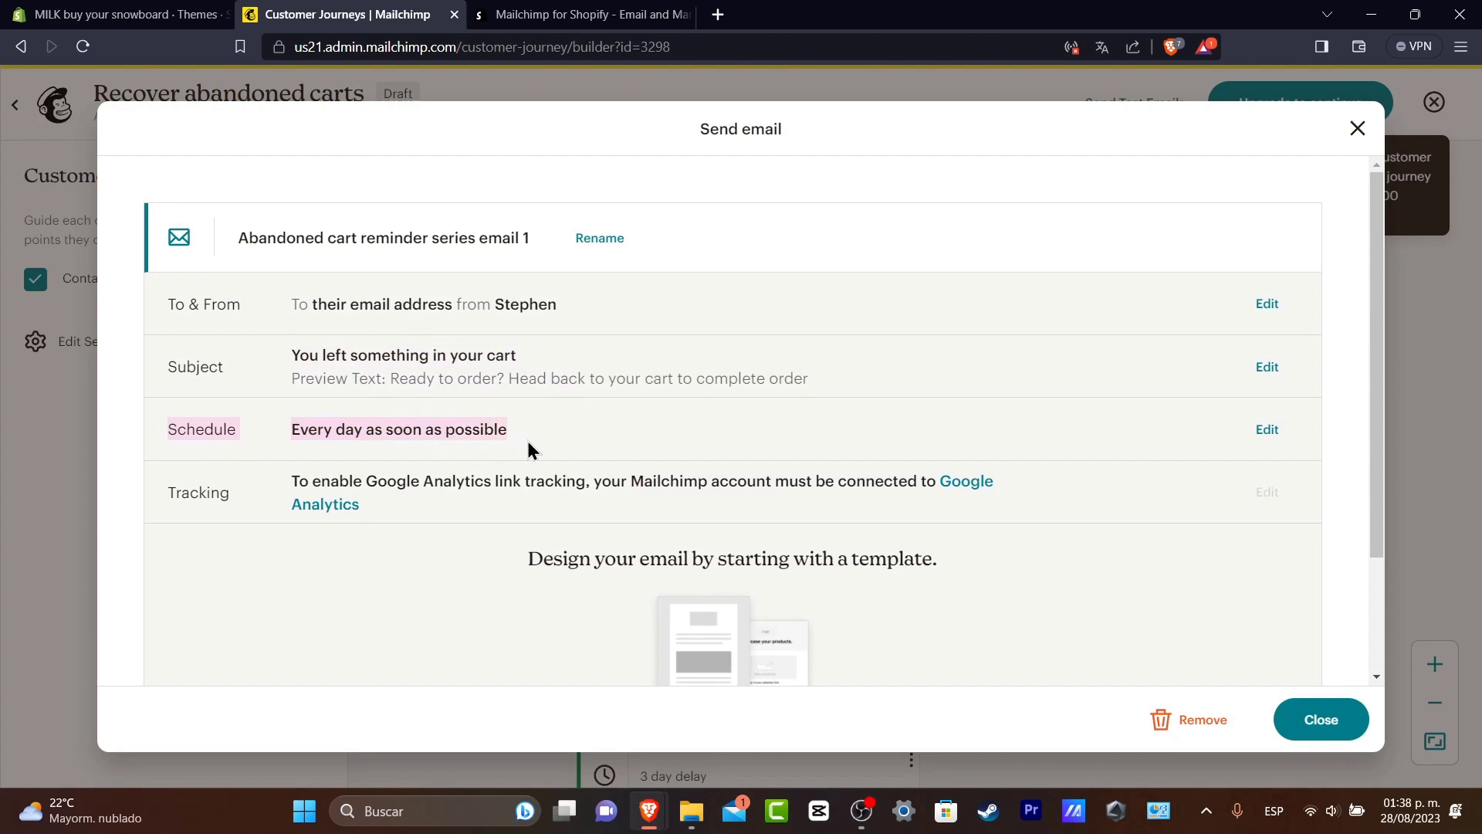
pyautogui.moveTo(190, 494); pyautogui.dragTo(943, 521)
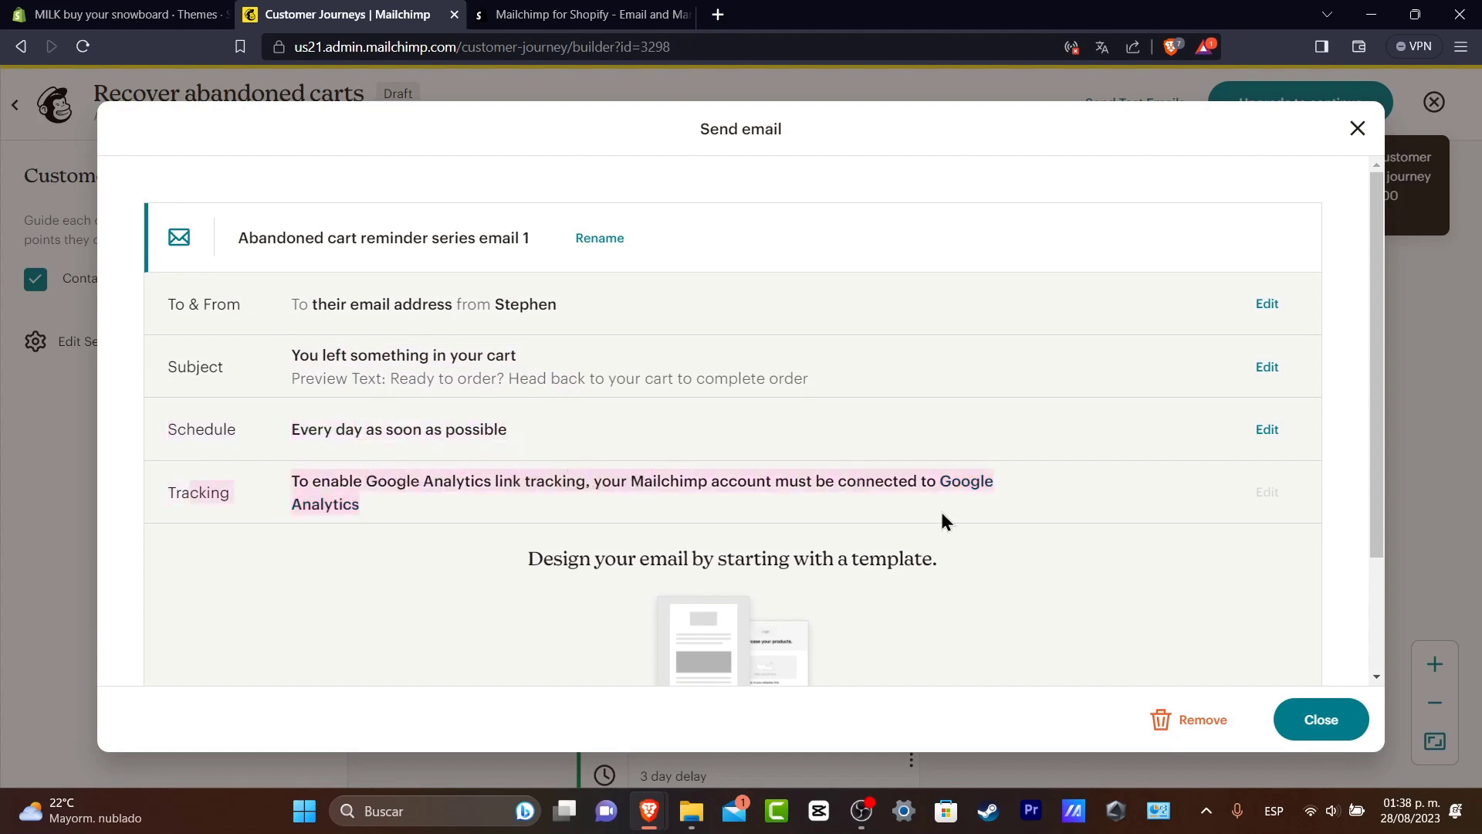
pyautogui.scroll(-3, 992, 506)
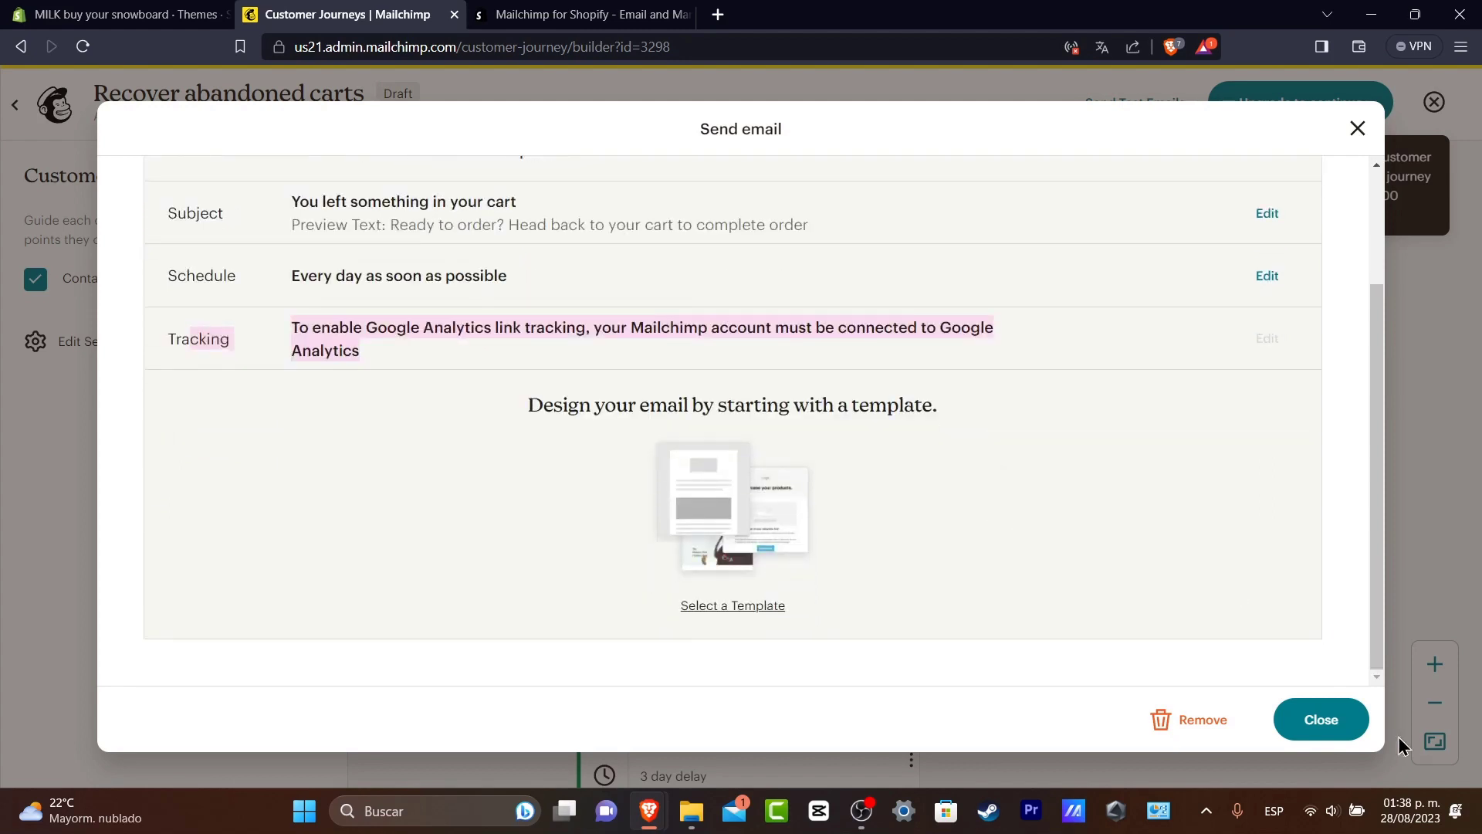
pyautogui.click(901, 494)
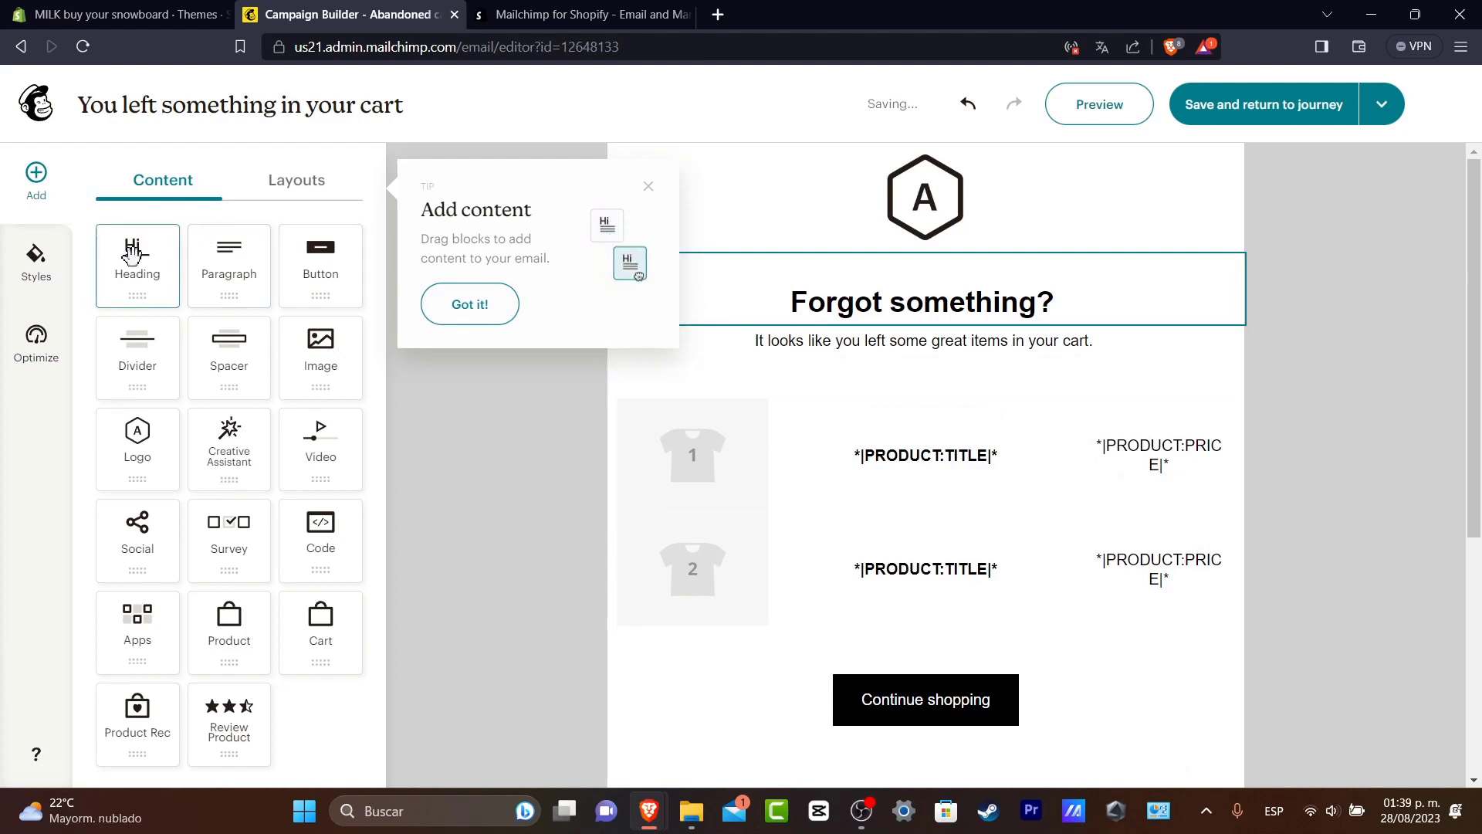
# Step: Dismiss the Add content tip, then save the 'You left something in your cart' email and return to the journey
pyautogui.click(502, 301)
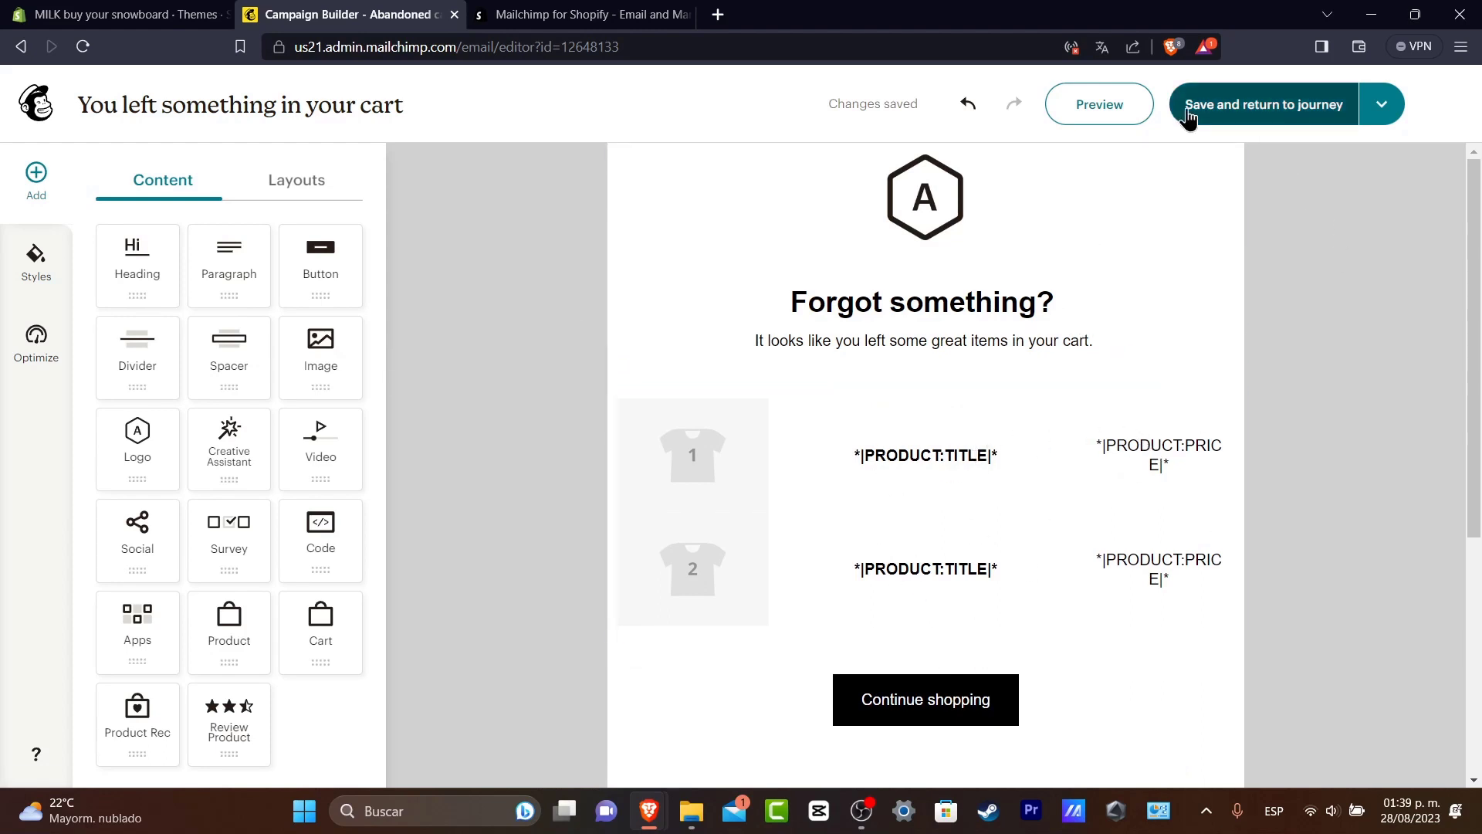
pyautogui.click(1325, 113)
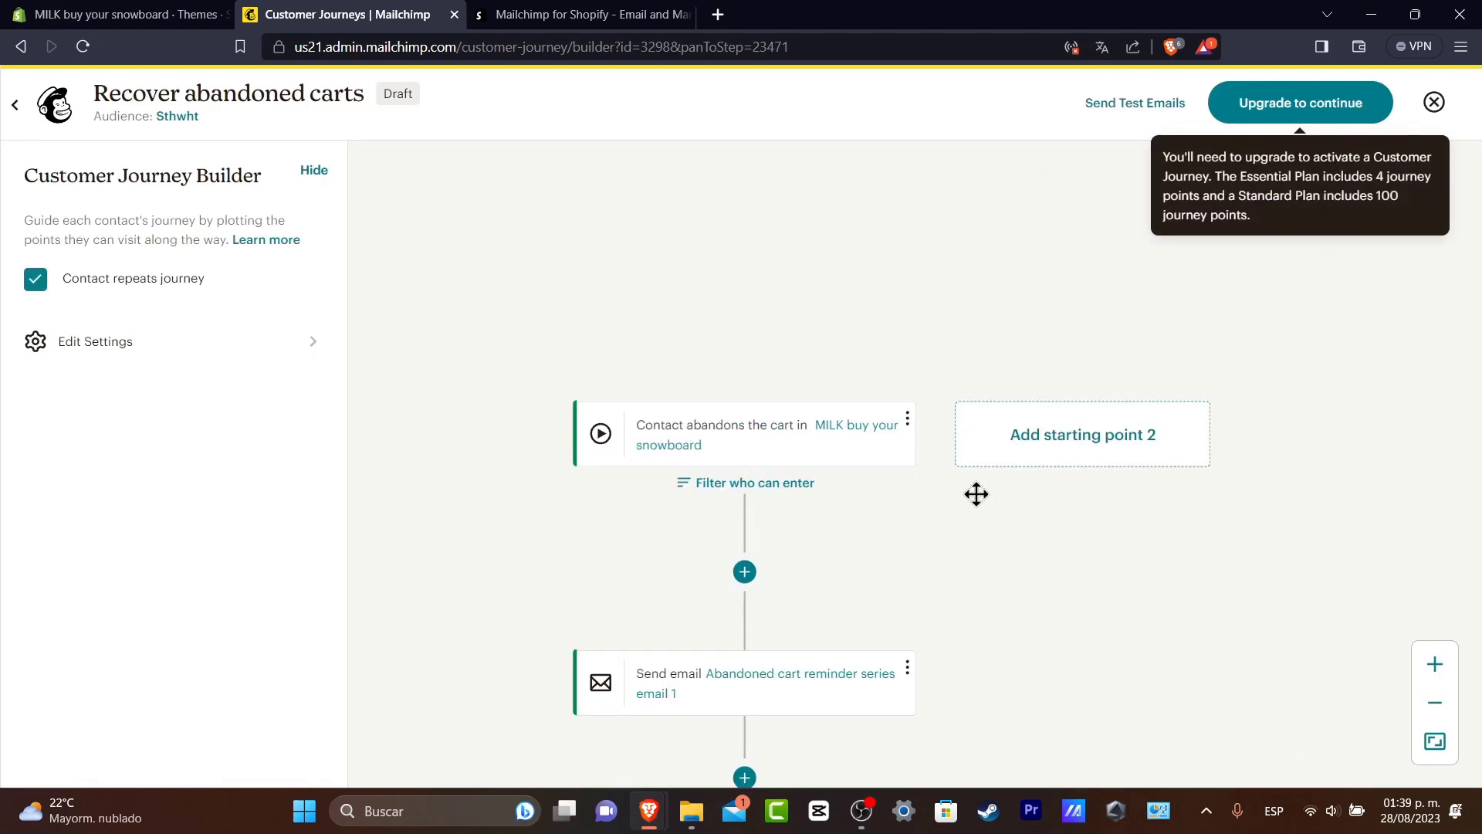
# Step: Scroll through the journey's delay, condition and tag steps, then bring up the upgrade plans
pyautogui.scroll(2, 1093, 446)
pyautogui.scroll(-2, 973, 453)
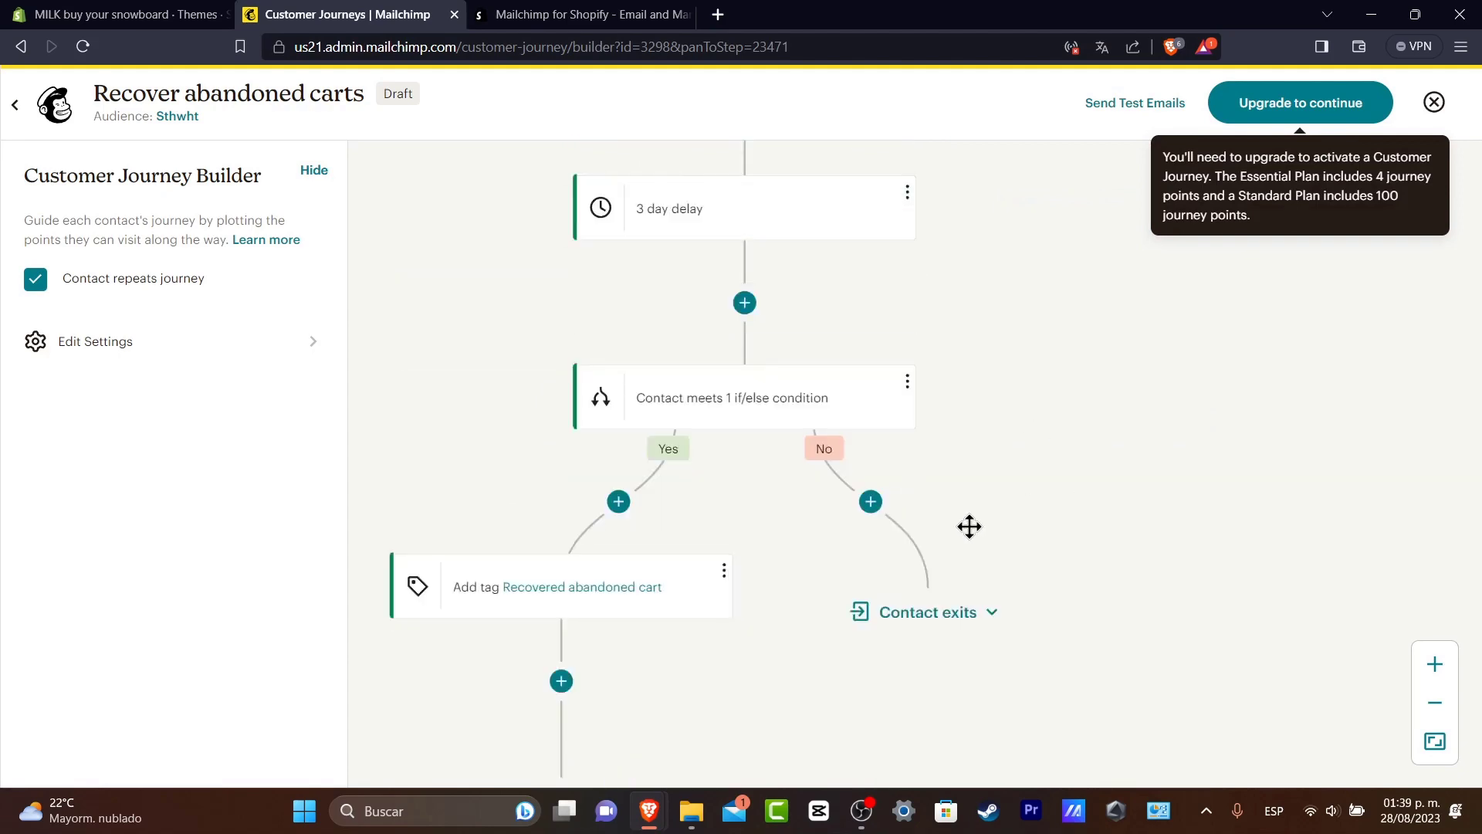
pyautogui.scroll(1, 1029, 533)
pyautogui.click(1321, 104)
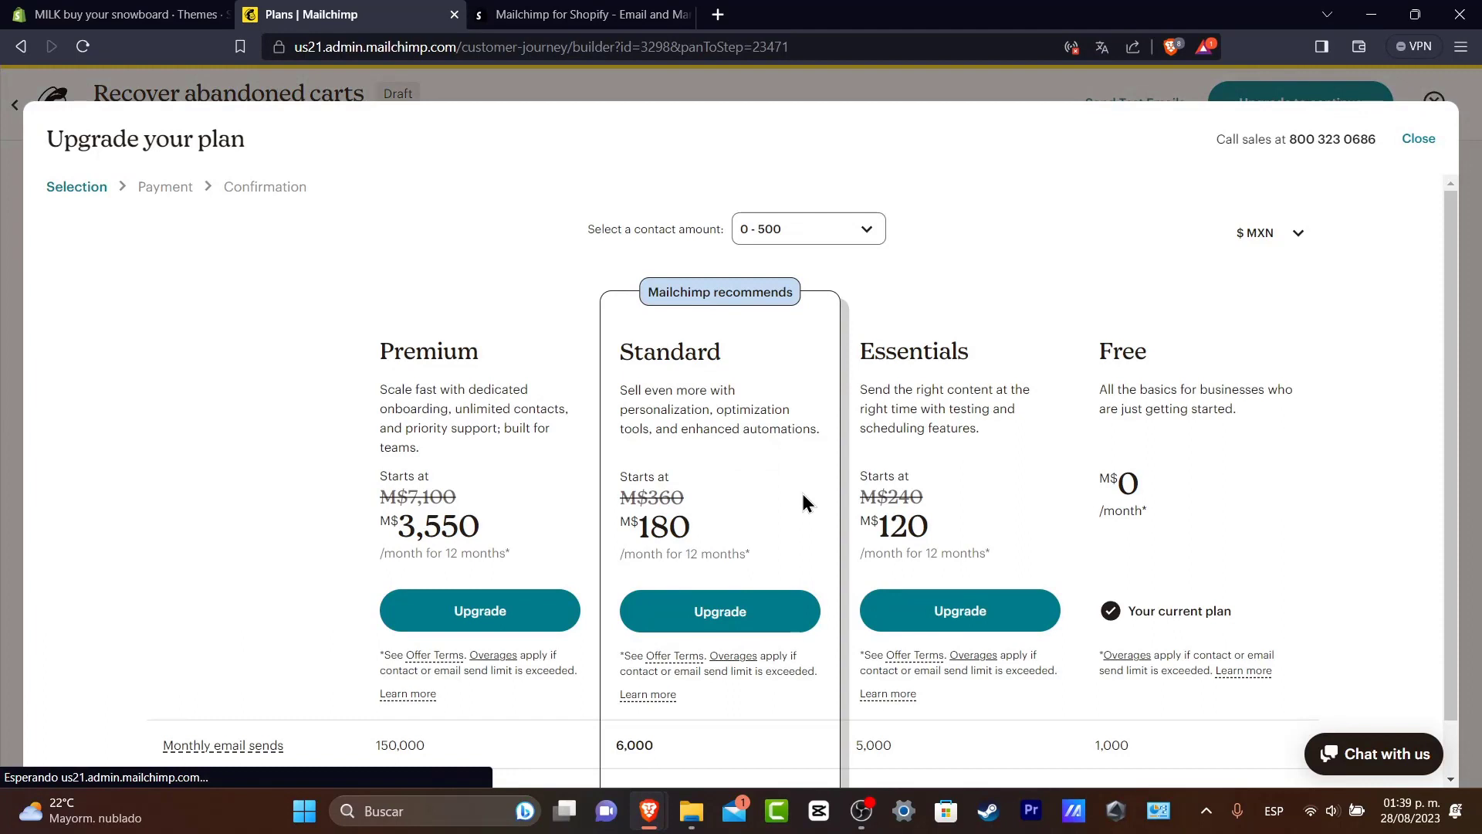
# Step: Check the plan prices, then go back twice to the Customer Journeys overview
pyautogui.moveTo(1169, 350); pyautogui.dragTo(1181, 352)
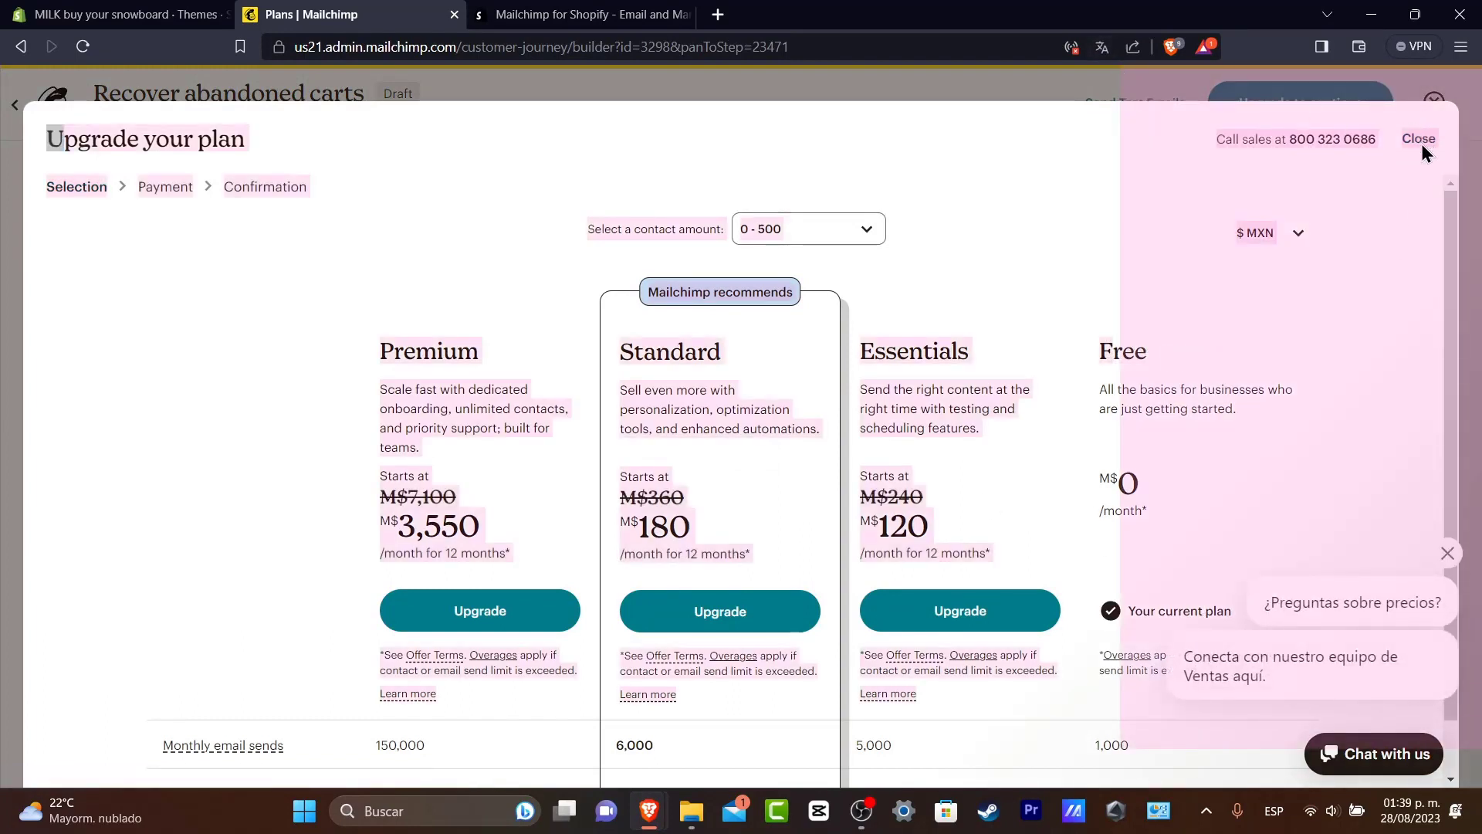
pyautogui.click(1021, 231)
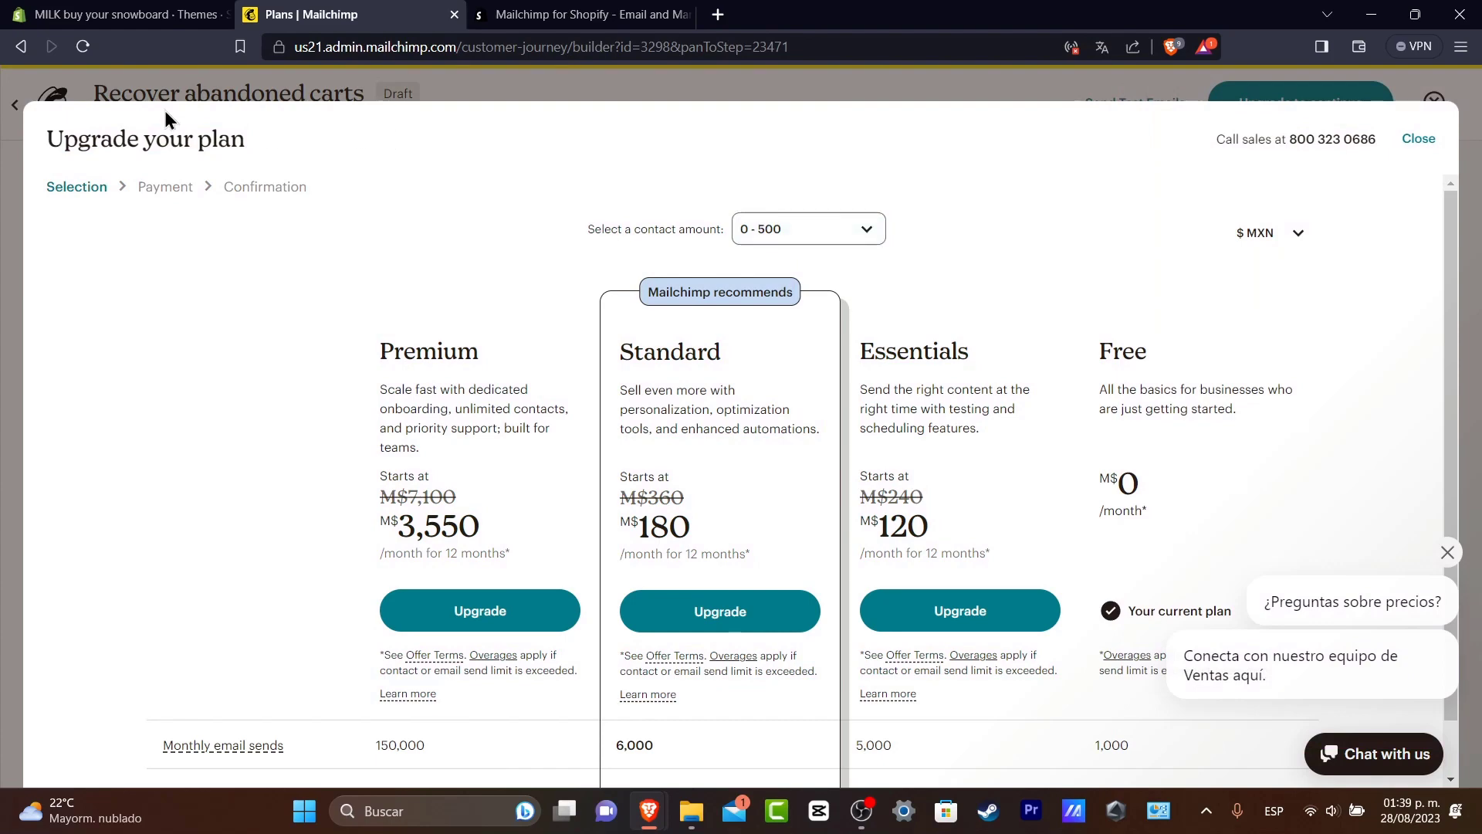
pyautogui.click(21, 47)
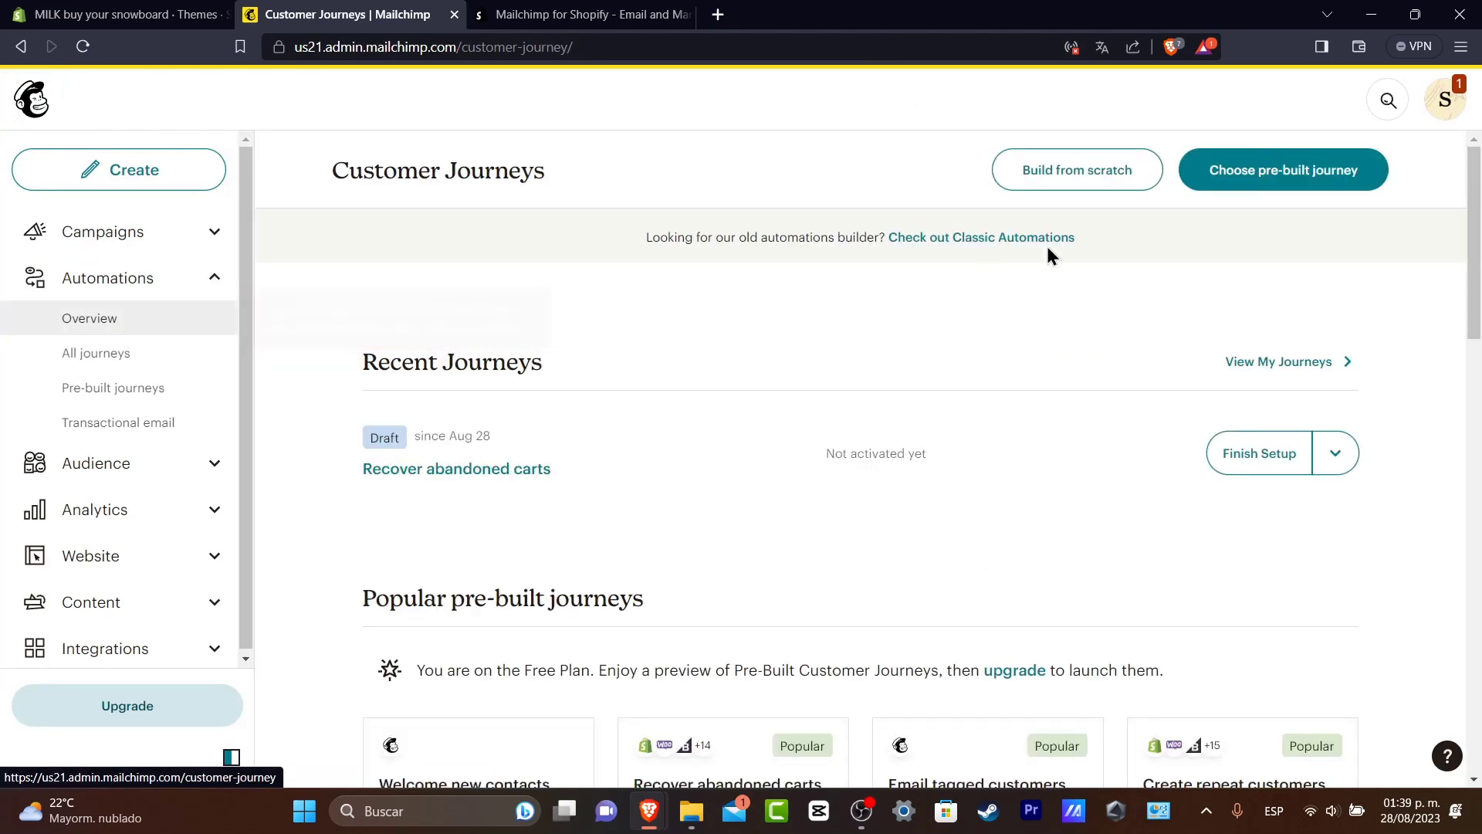
# Step: Create a journey from scratch named 'Abandoned Cart', fixing the misspelled name
pyautogui.click(1124, 183)
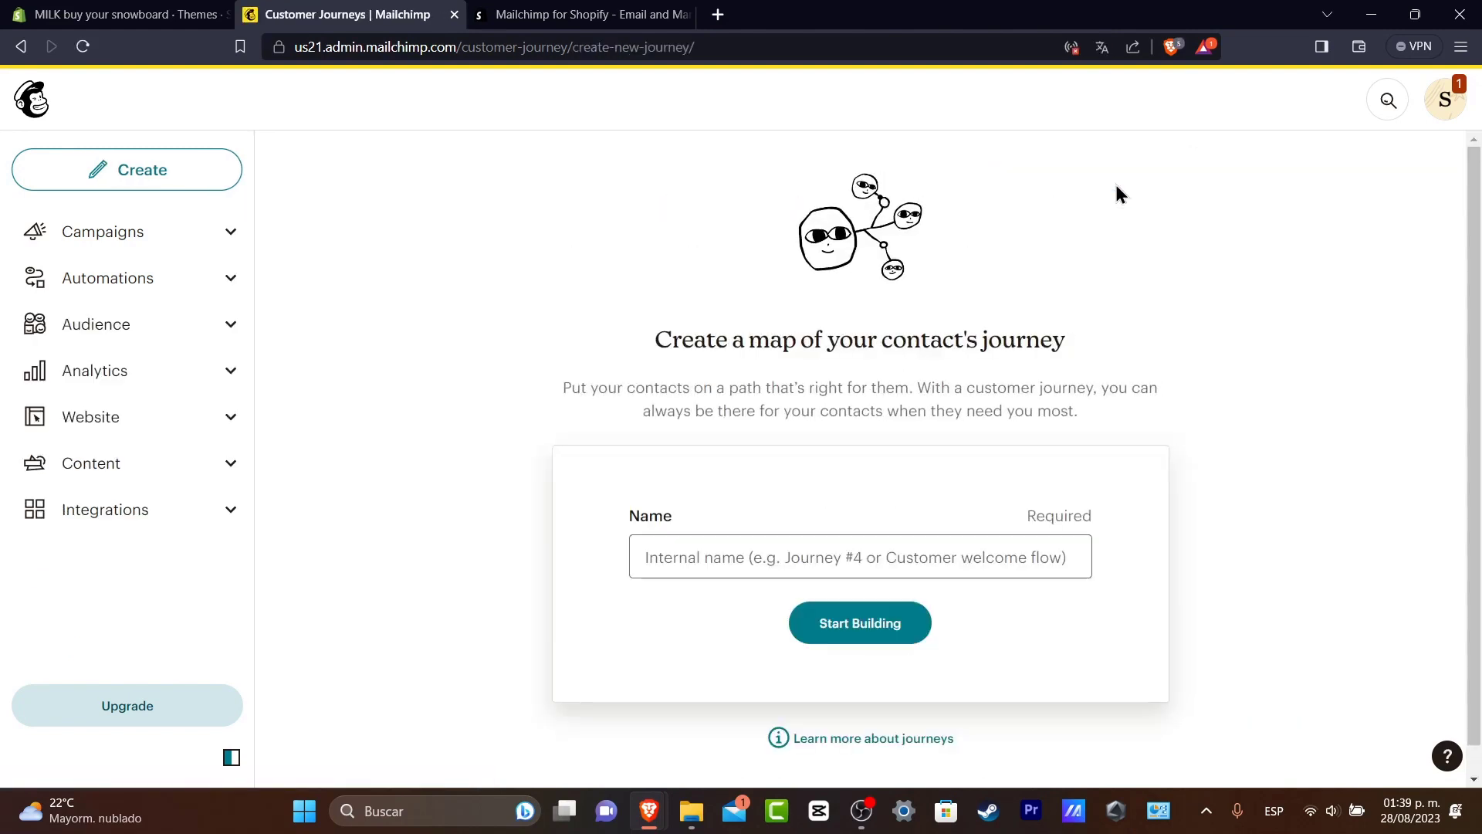
pyautogui.click(922, 562)
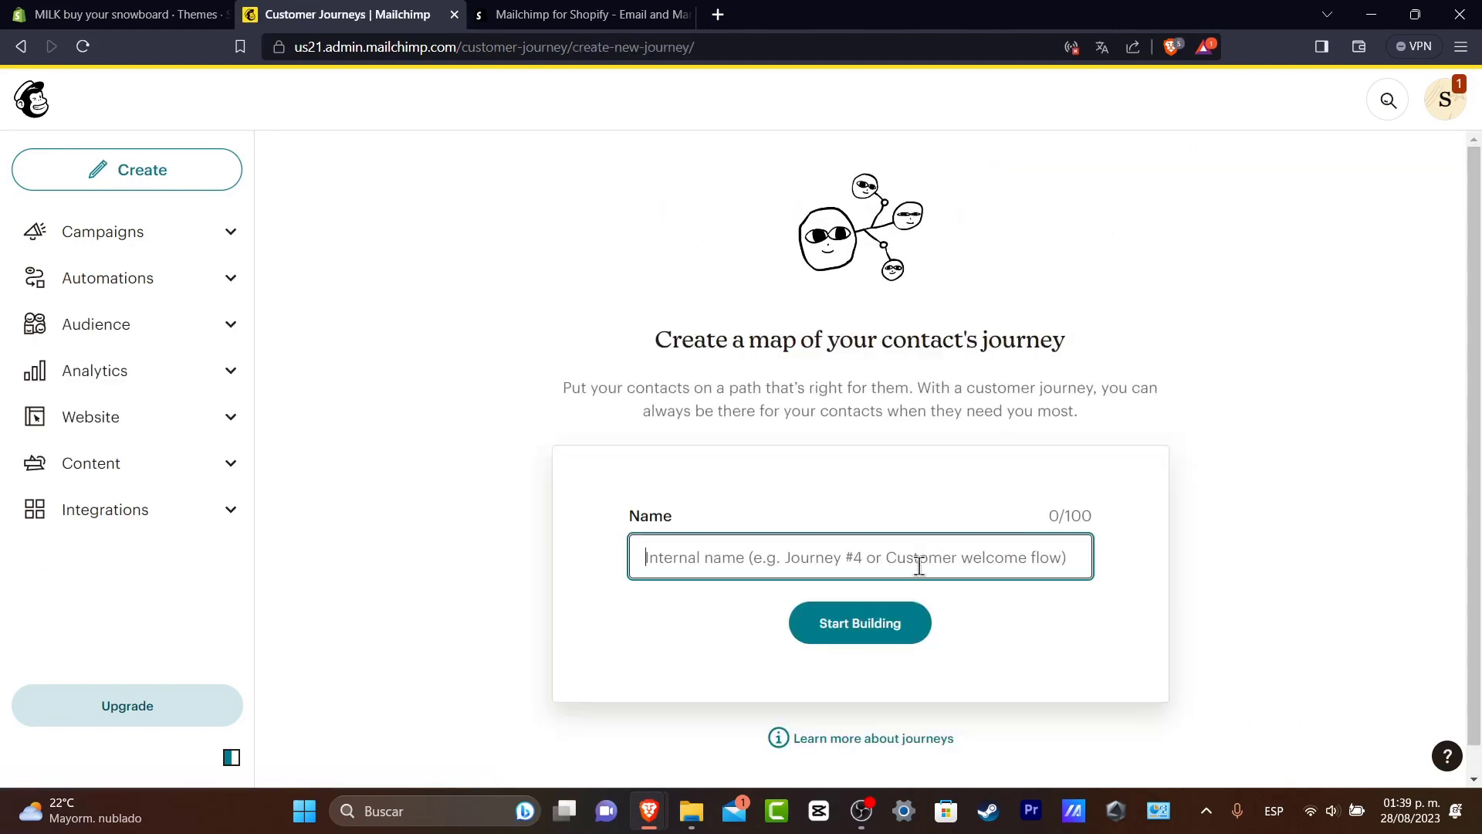
pyautogui.write('Abandonen')
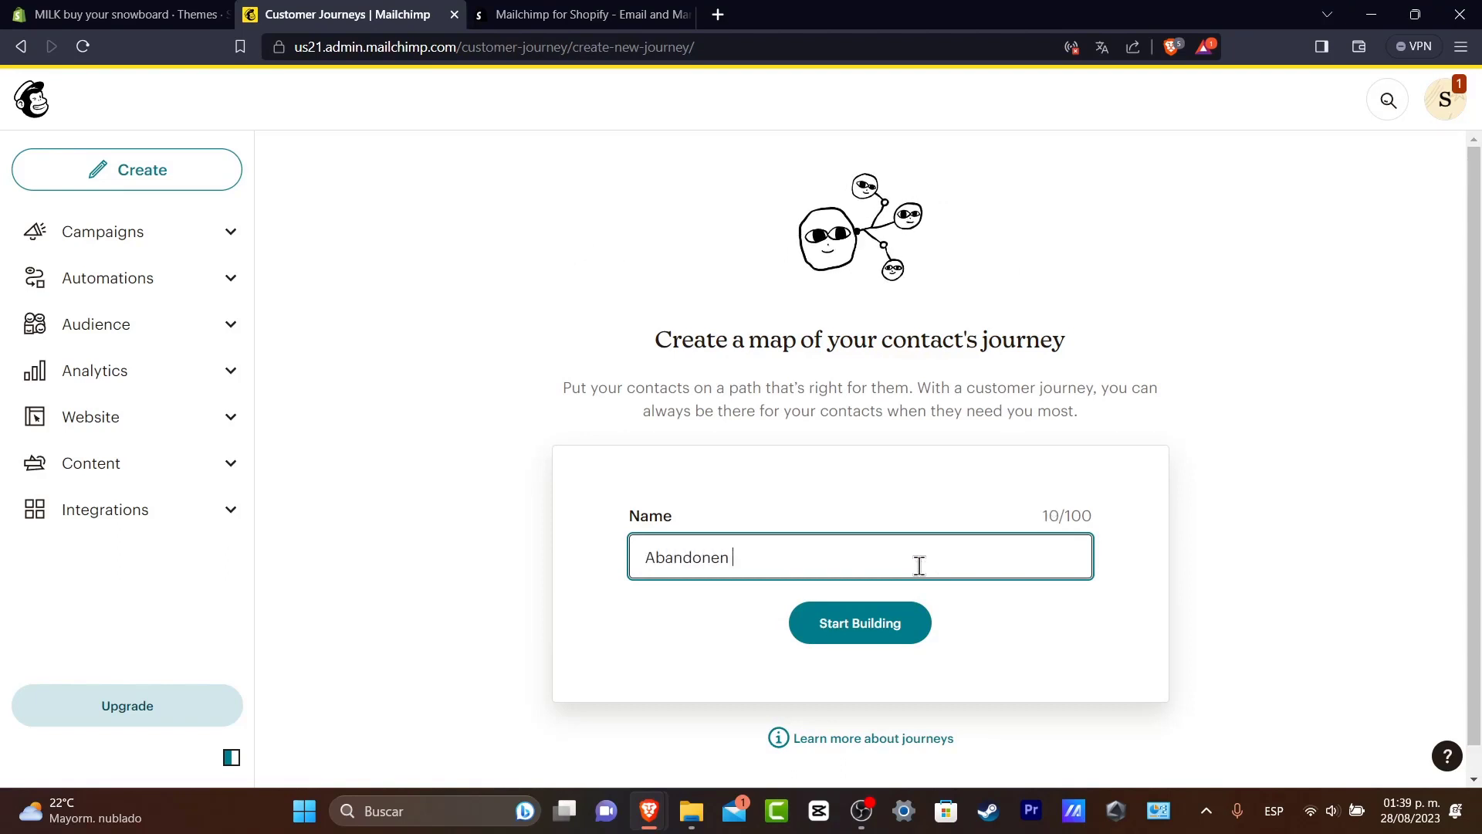
pyautogui.press('BackSpace')
pyautogui.press('BackSpace')
pyautogui.write('d Cart')
pyautogui.click(919, 631)
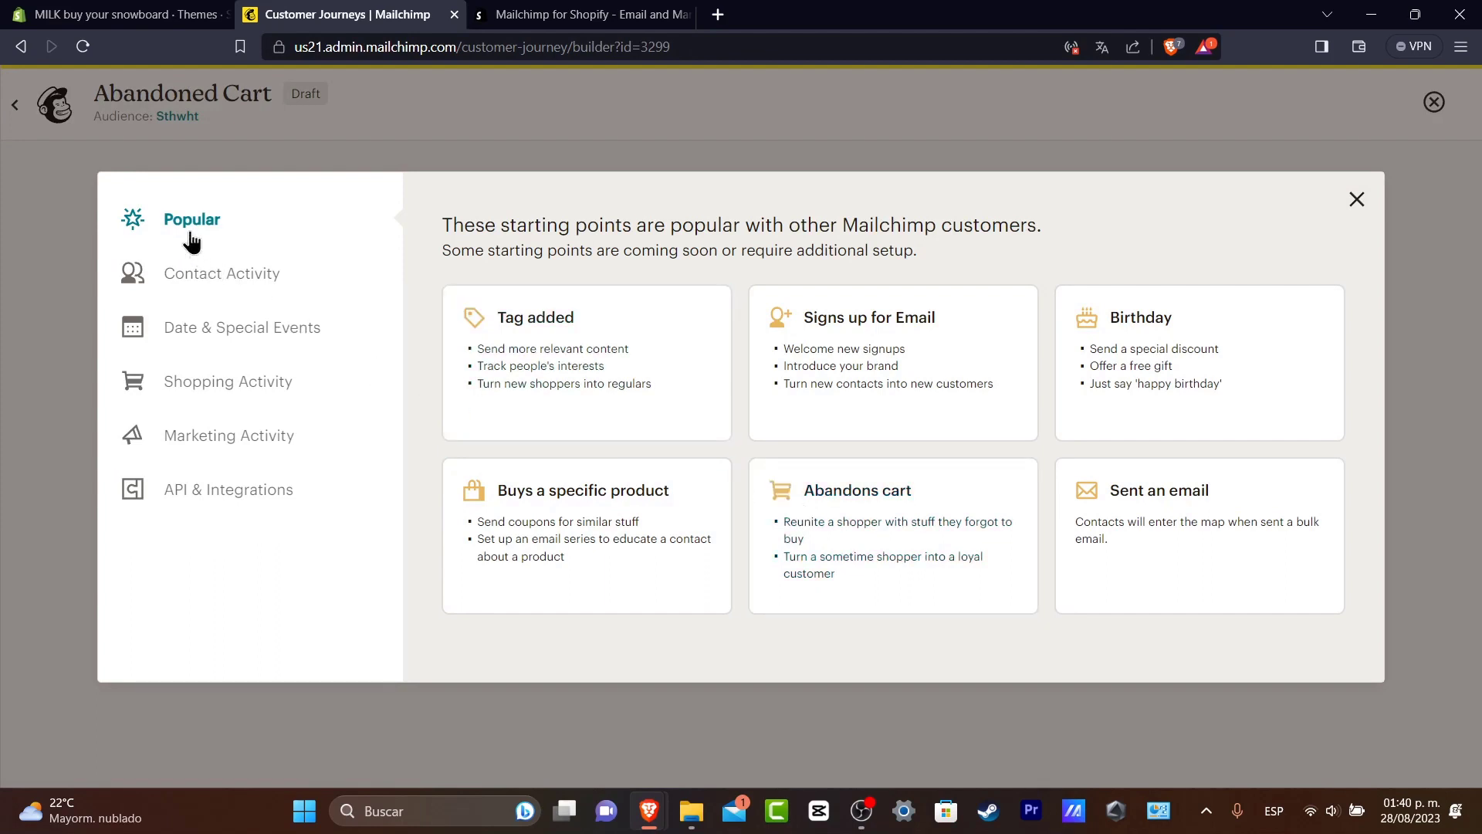
# Step: Set the 'Abandons cart' trigger for store MILK buy your snowboard and save the starting point
pyautogui.click(895, 494)
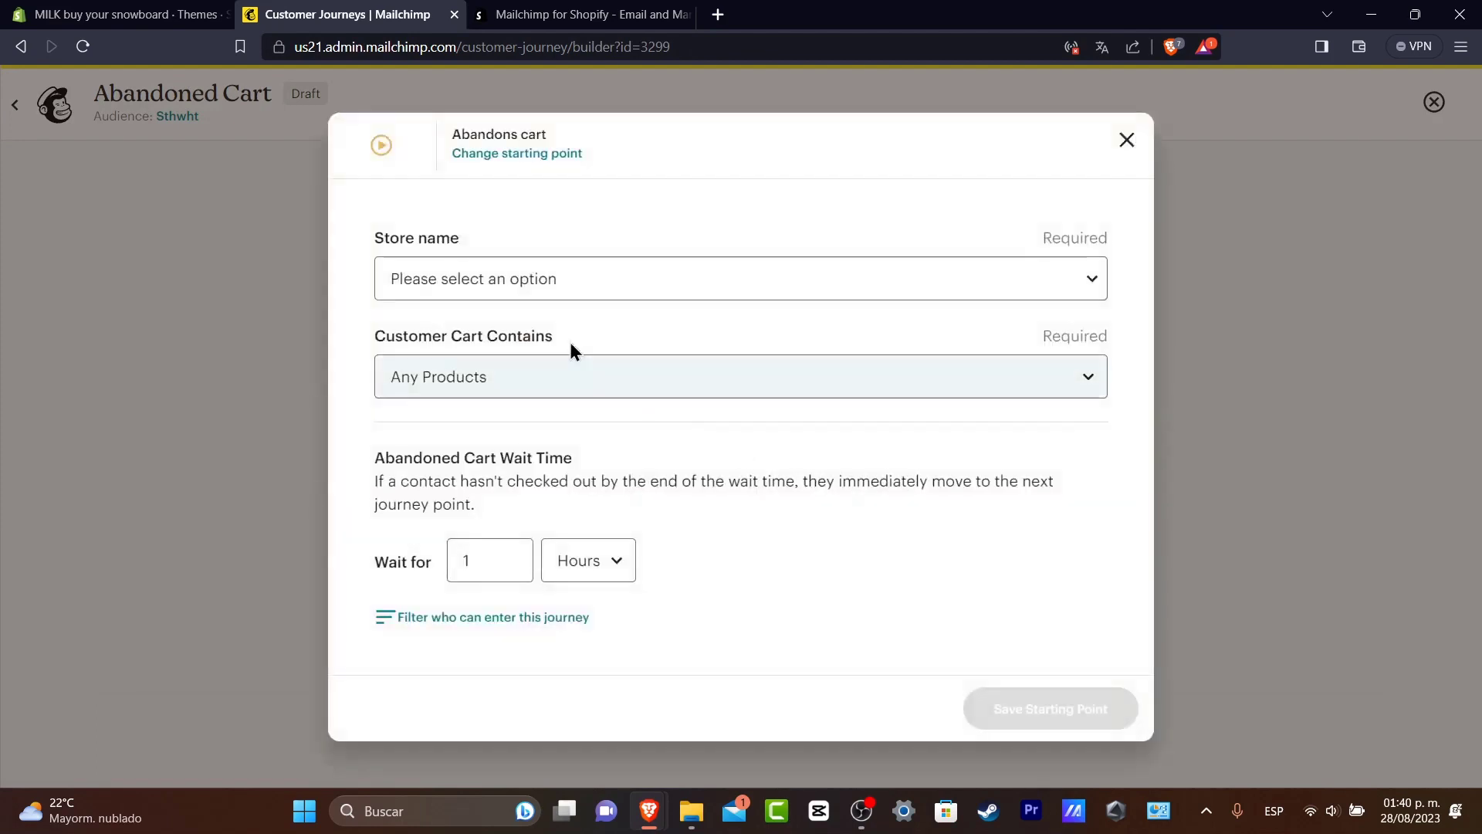
pyautogui.click(457, 278)
pyautogui.click(544, 329)
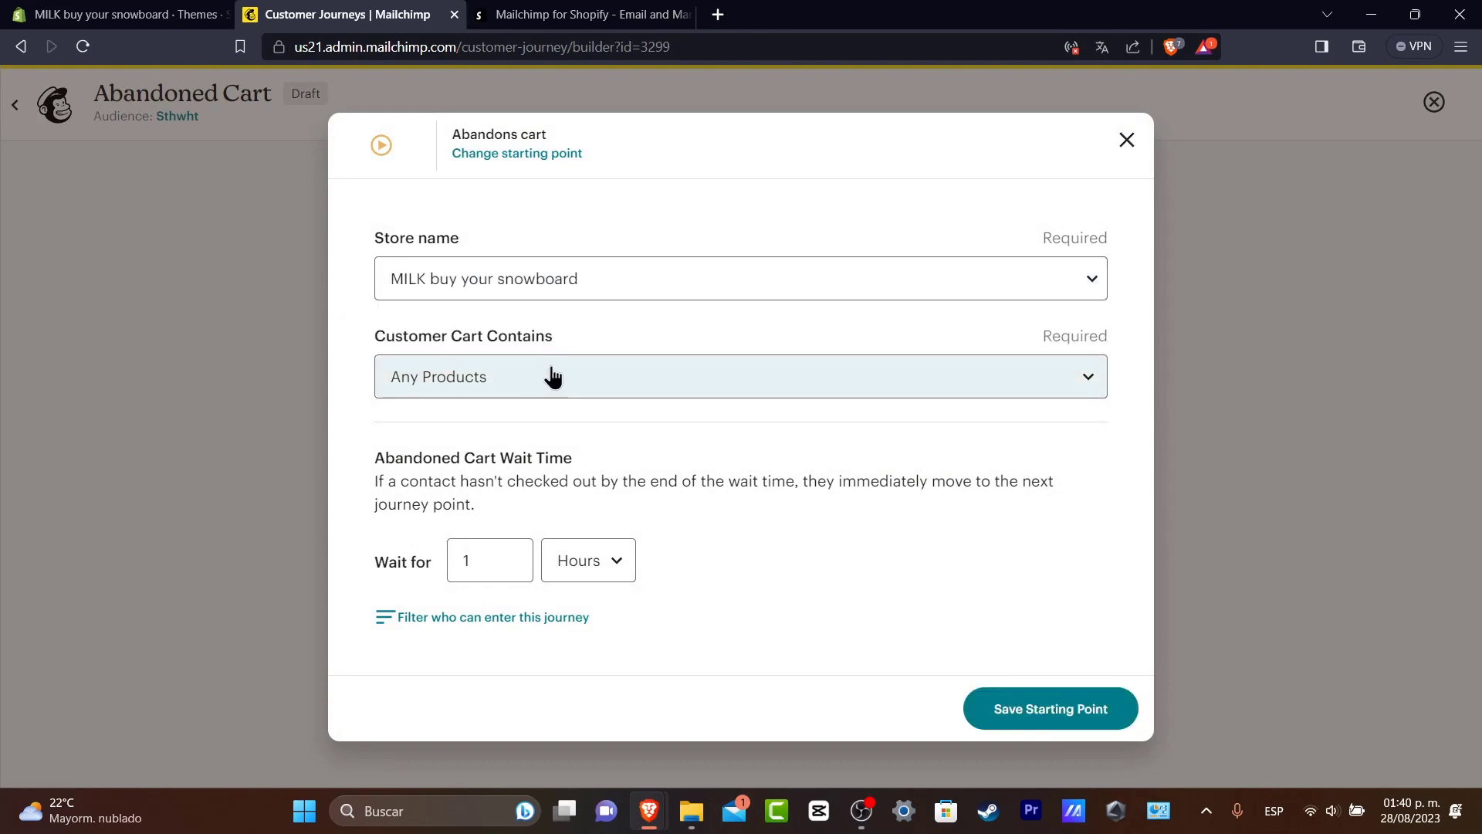
pyautogui.click(1065, 712)
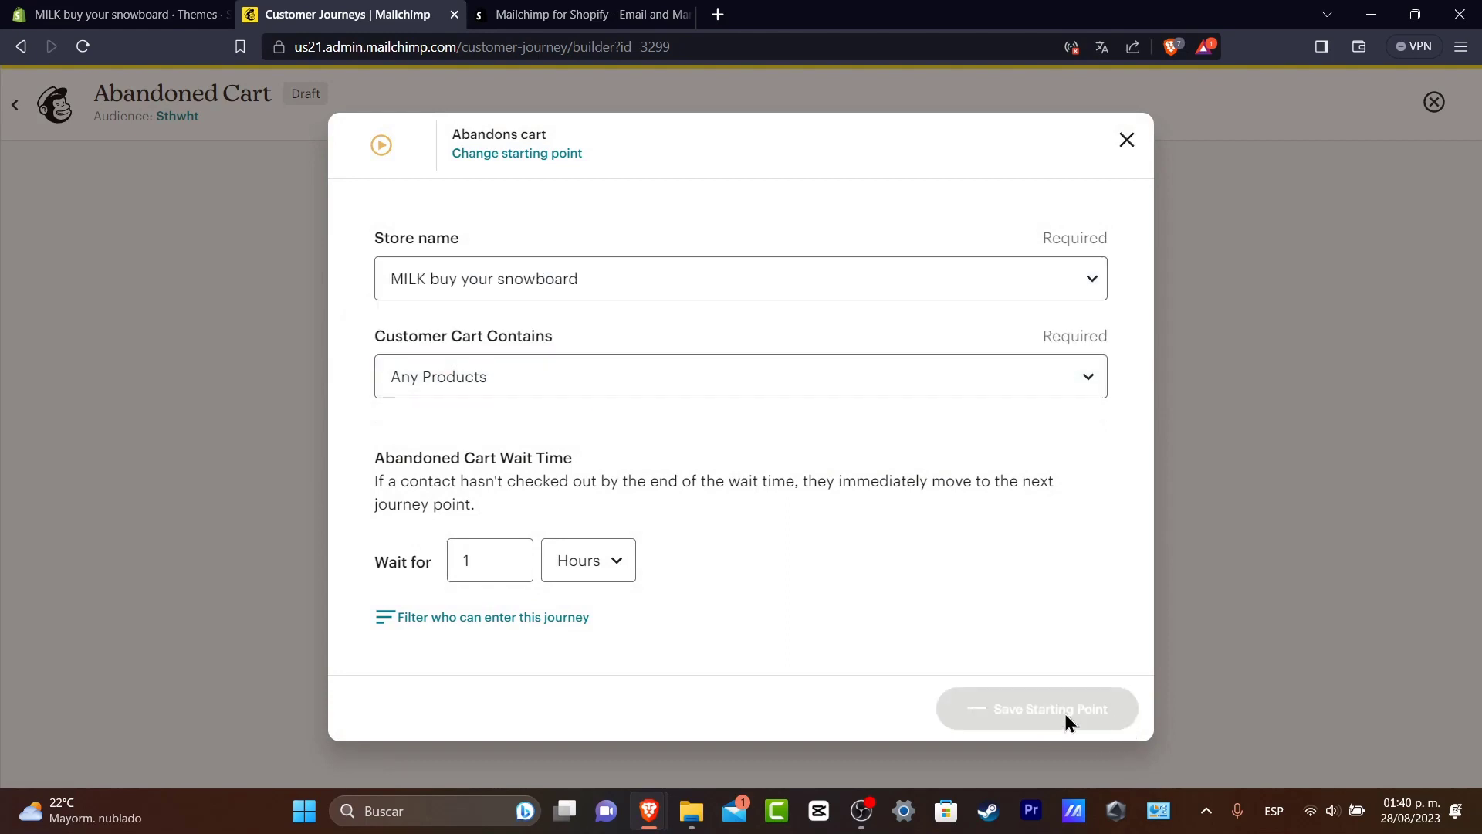
pyautogui.scroll(3, 978, 386)
pyautogui.scroll(-4, 984, 424)
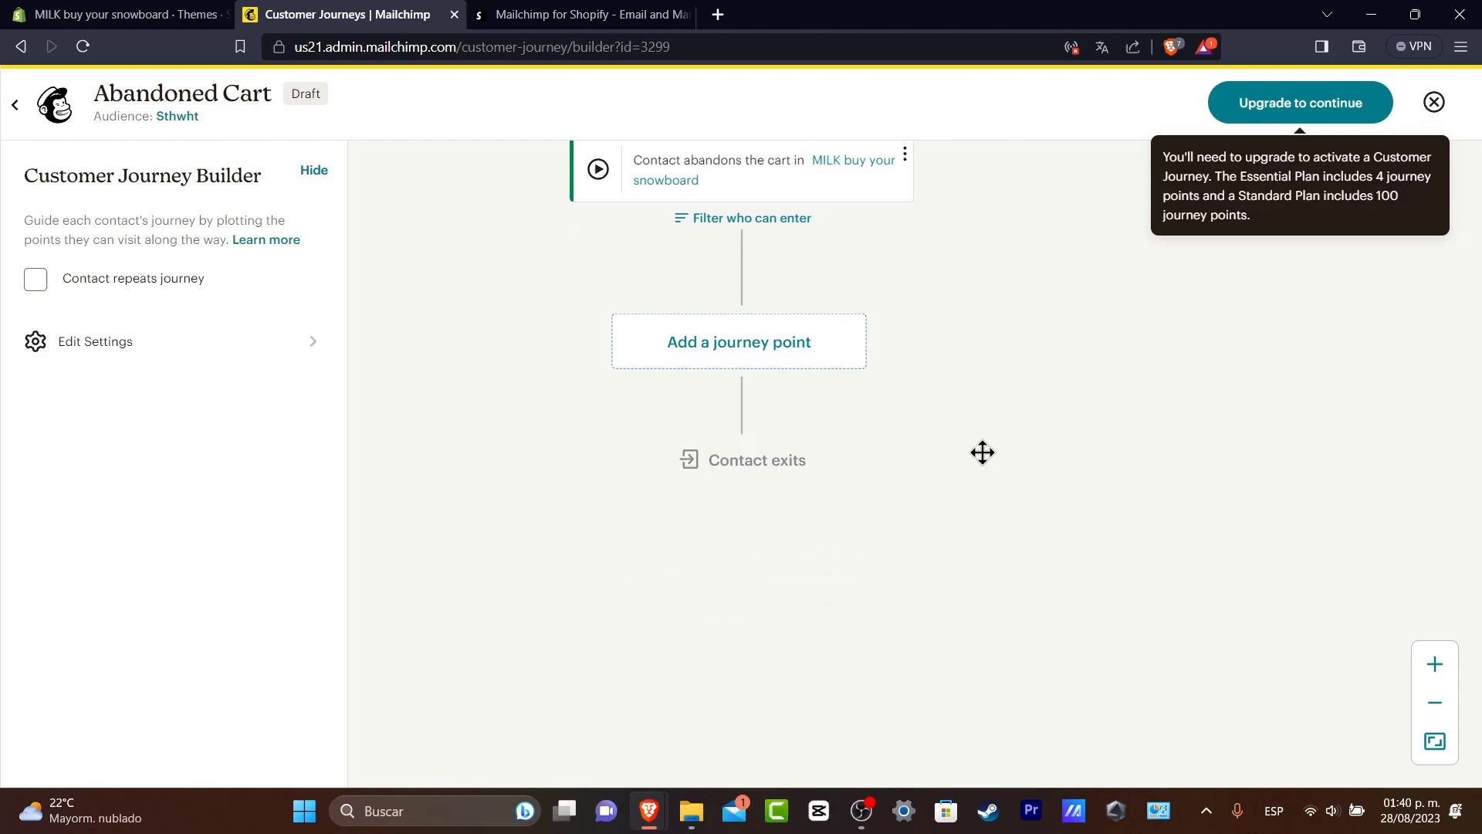
pyautogui.click(768, 358)
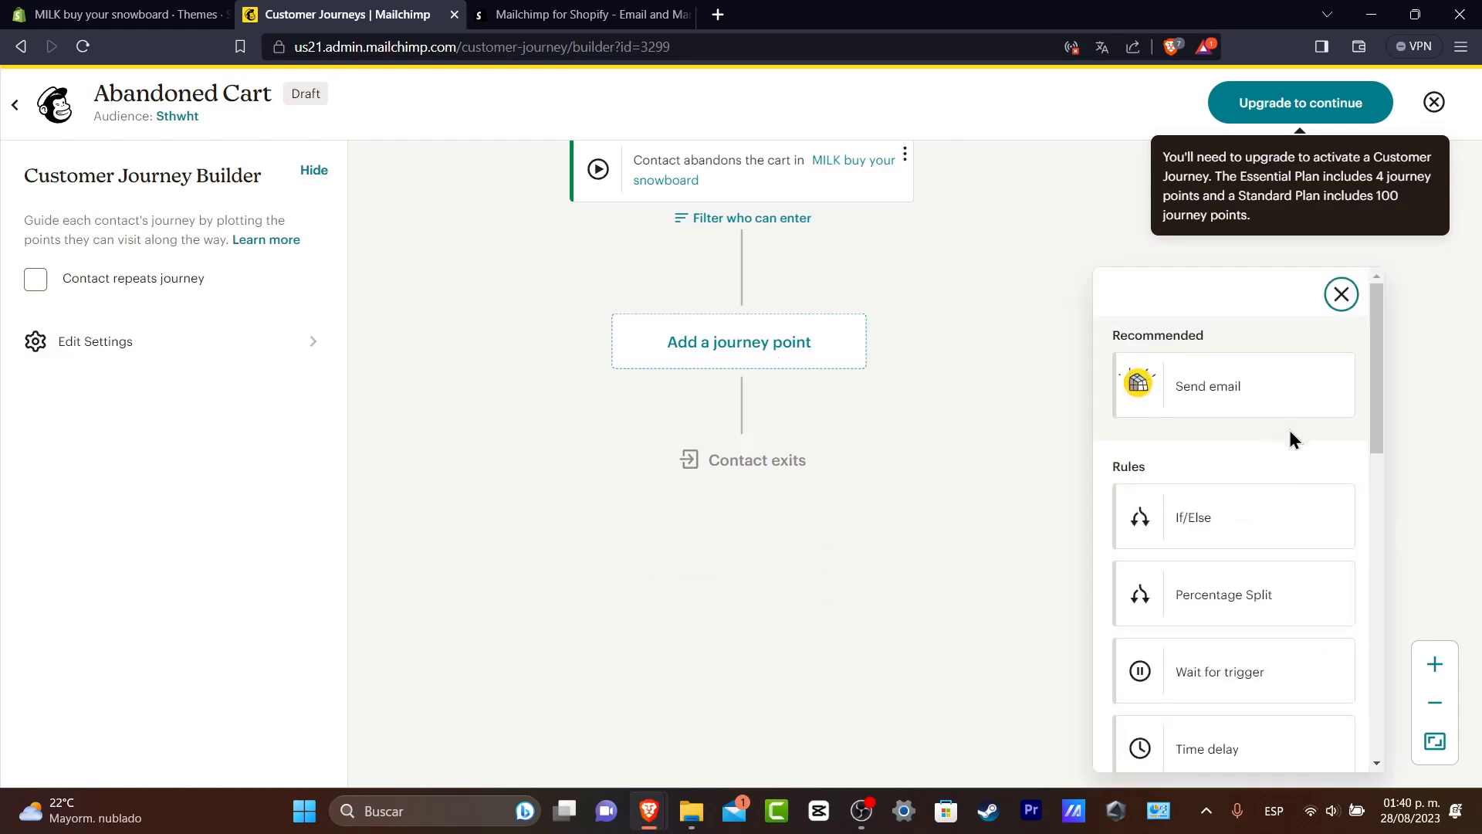
# Step: Add a Send email step with the 'Forgot something?' design and save it to the journey
pyautogui.click(1235, 401)
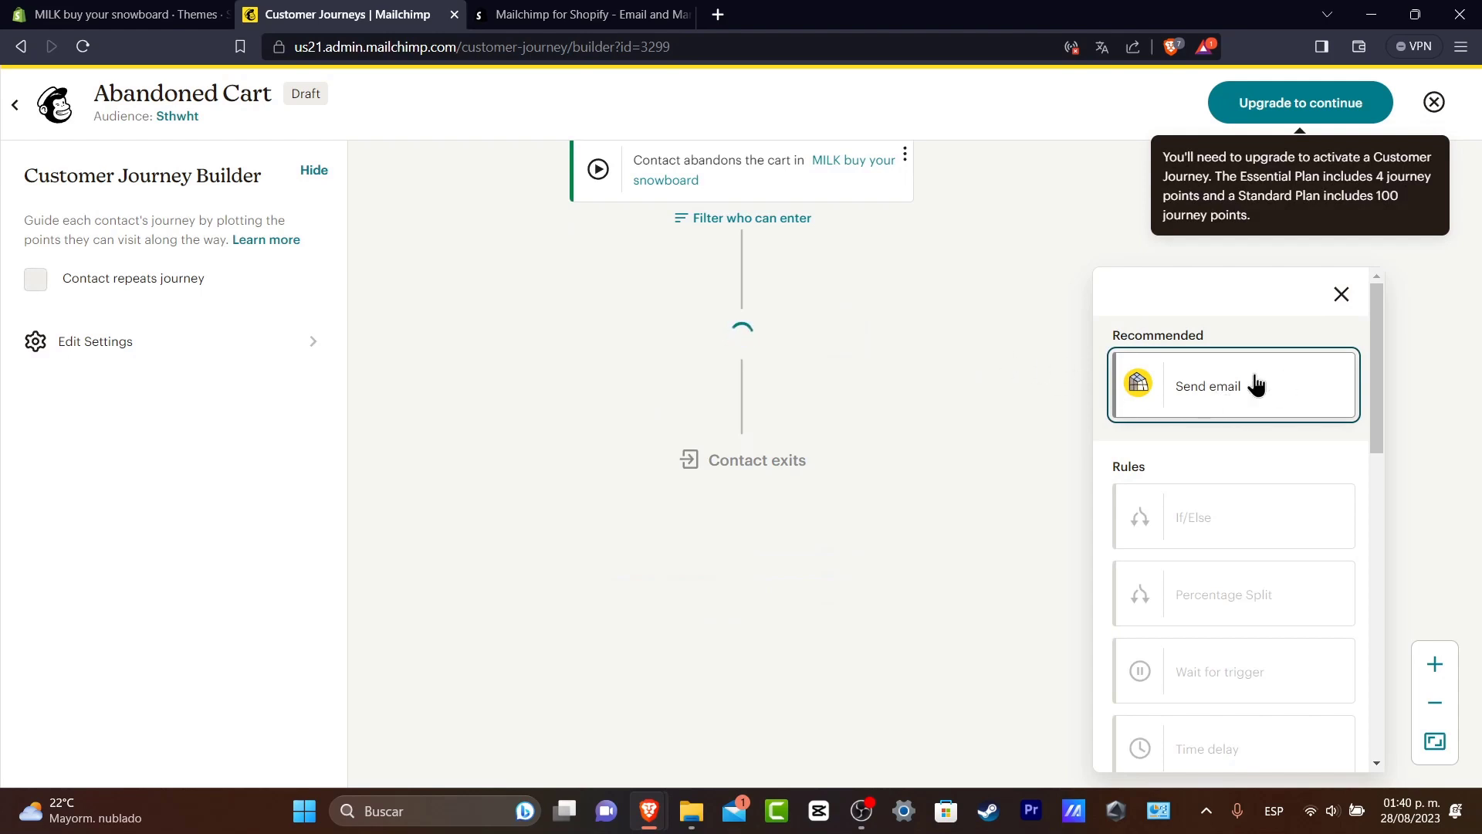
pyautogui.scroll(-2, 766, 566)
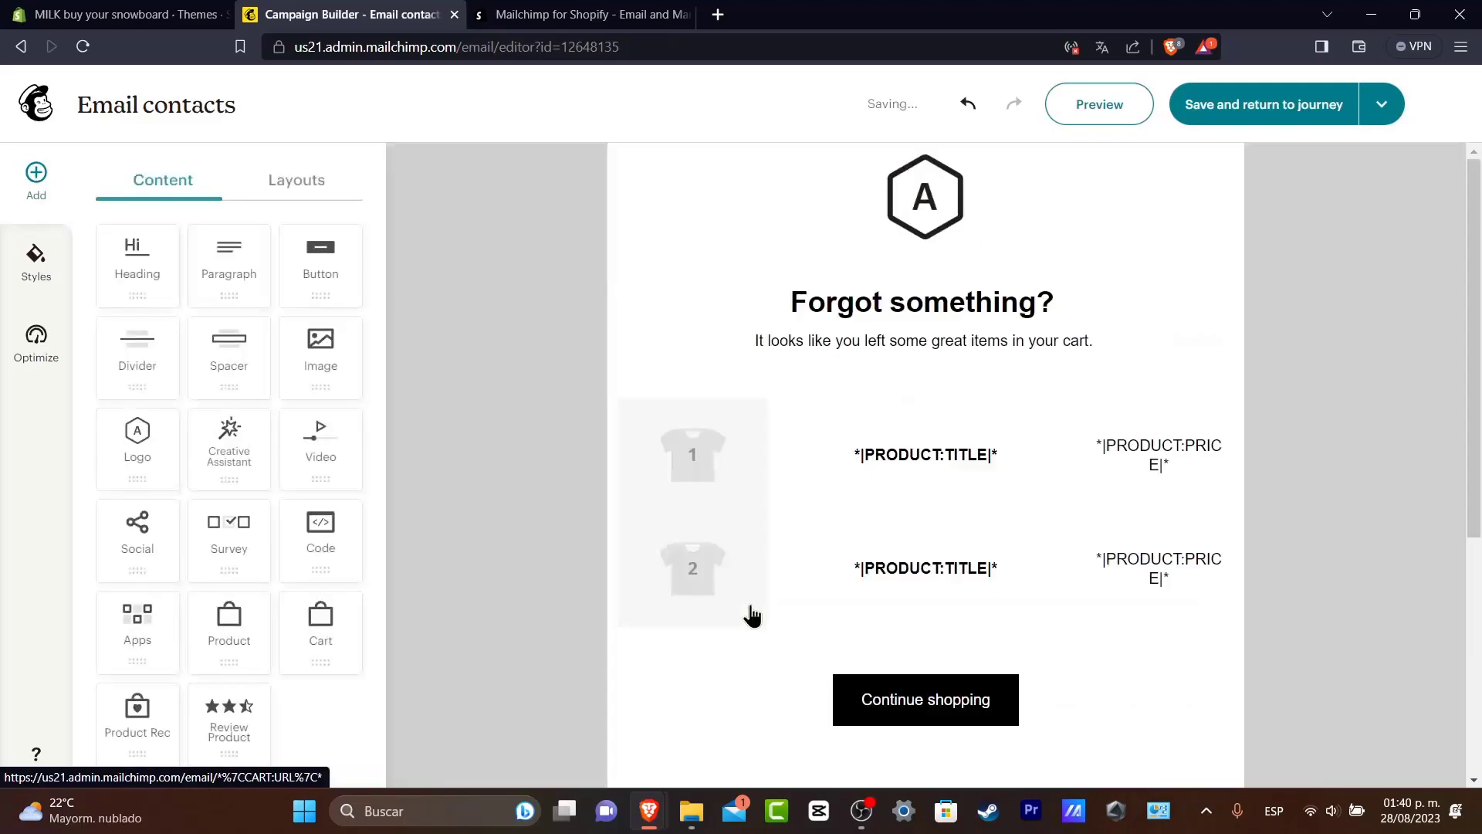
pyautogui.click(1294, 125)
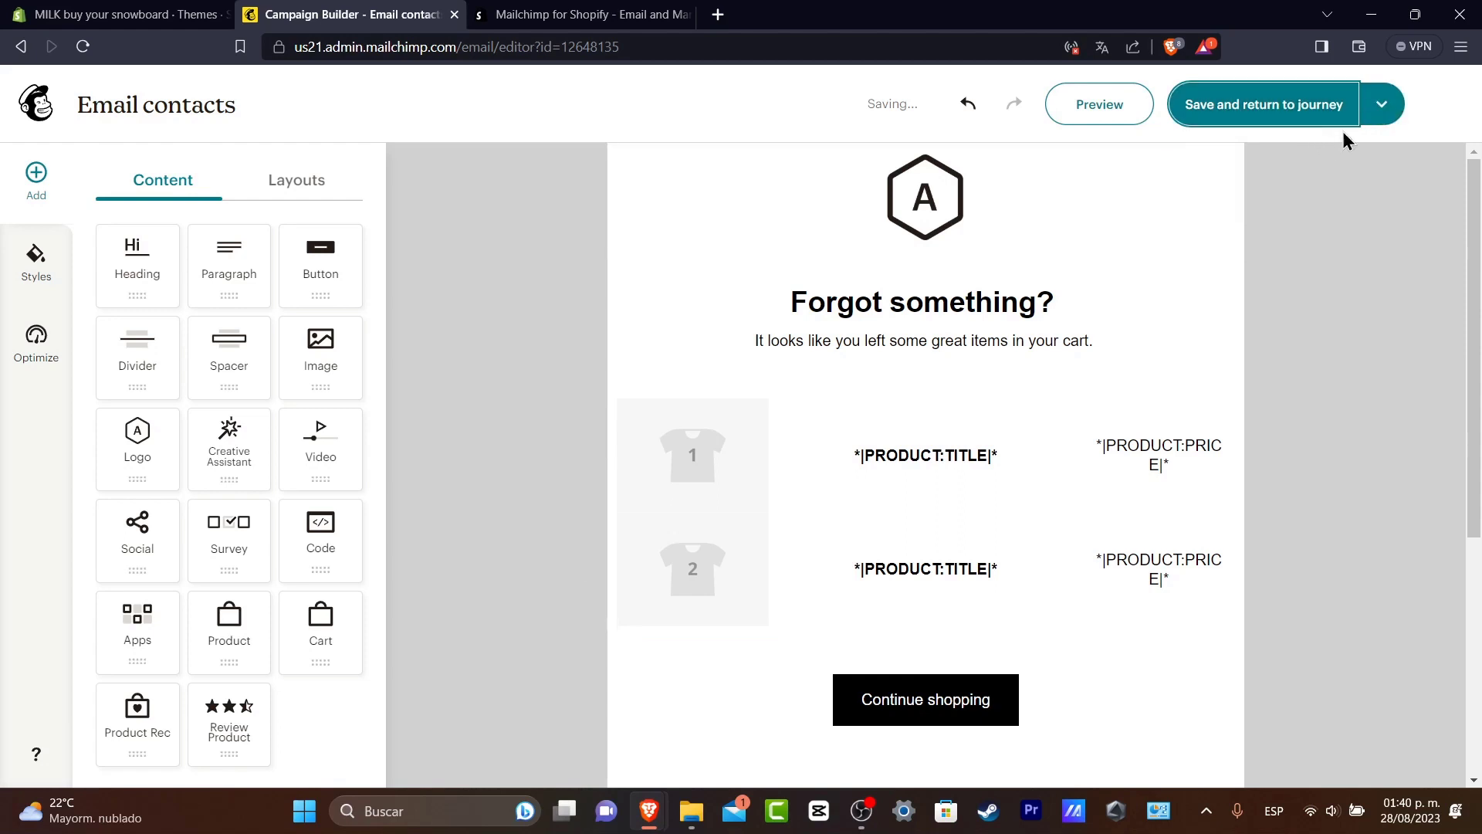
pyautogui.click(1395, 107)
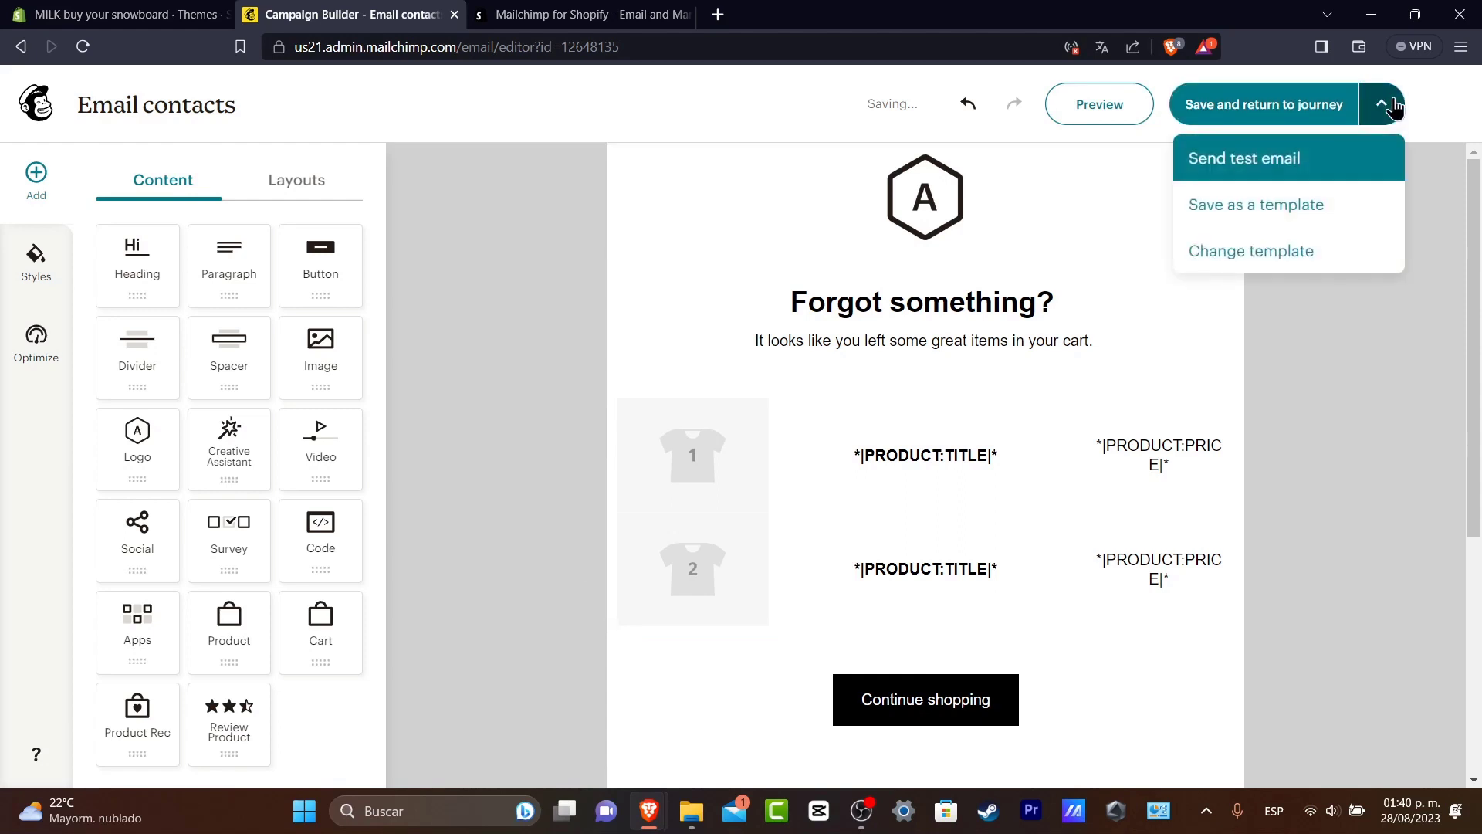
pyautogui.click(1390, 159)
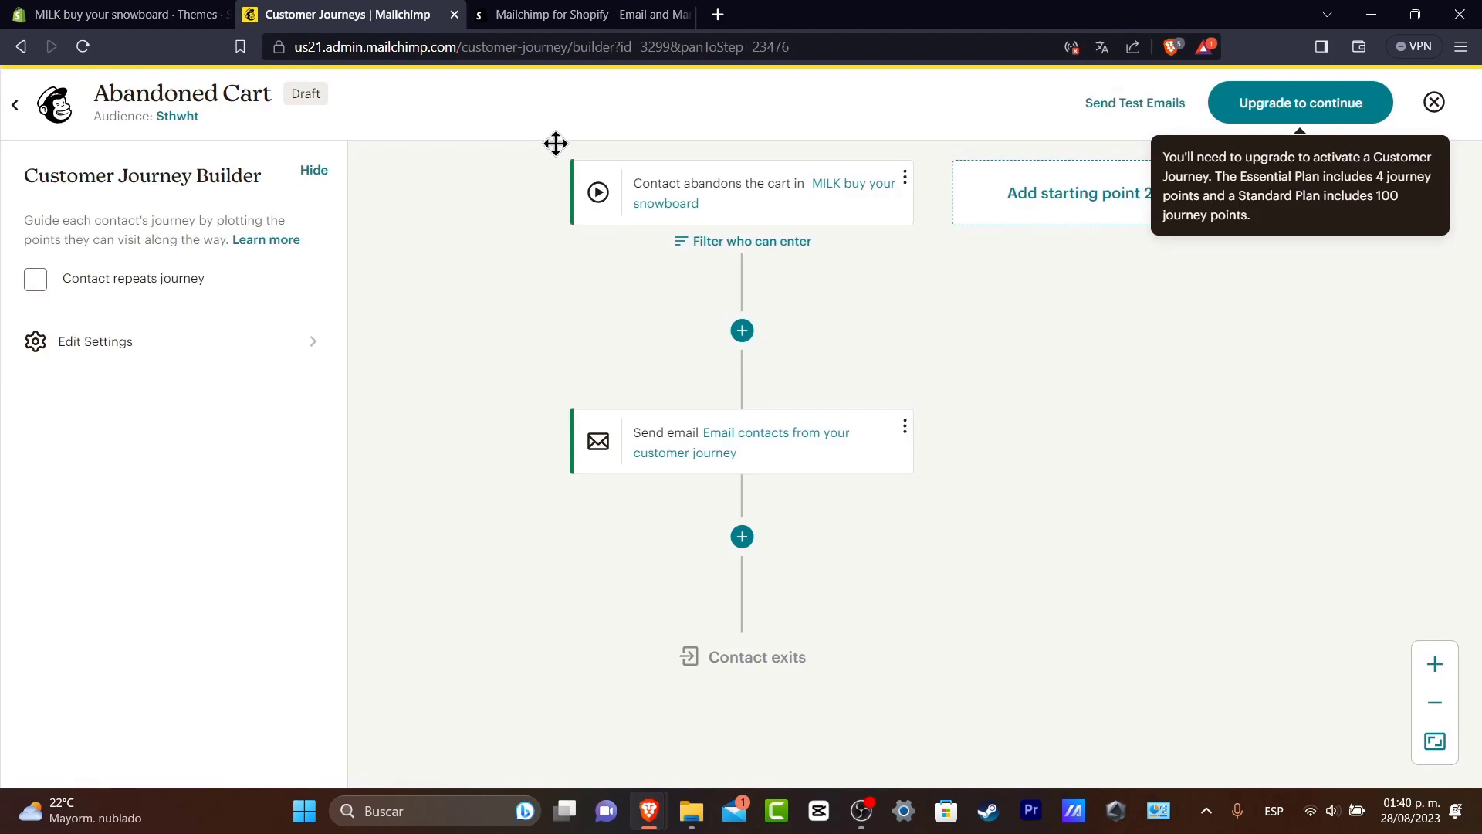
# Step: Add a wait step that holds contacts until 'Abandoned cart reminder series email 1' is sent
pyautogui.click(747, 557)
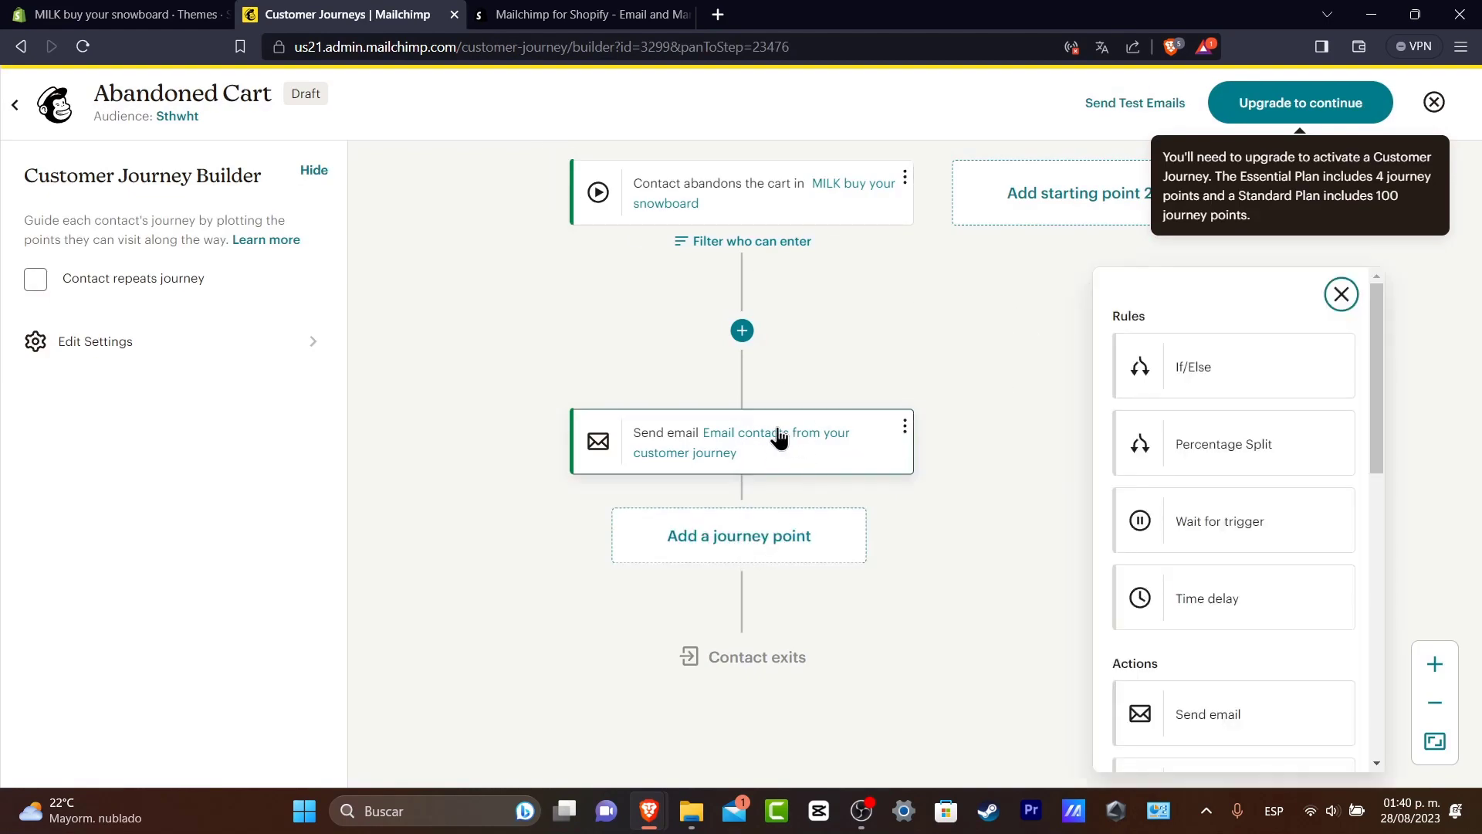
pyautogui.click(1249, 519)
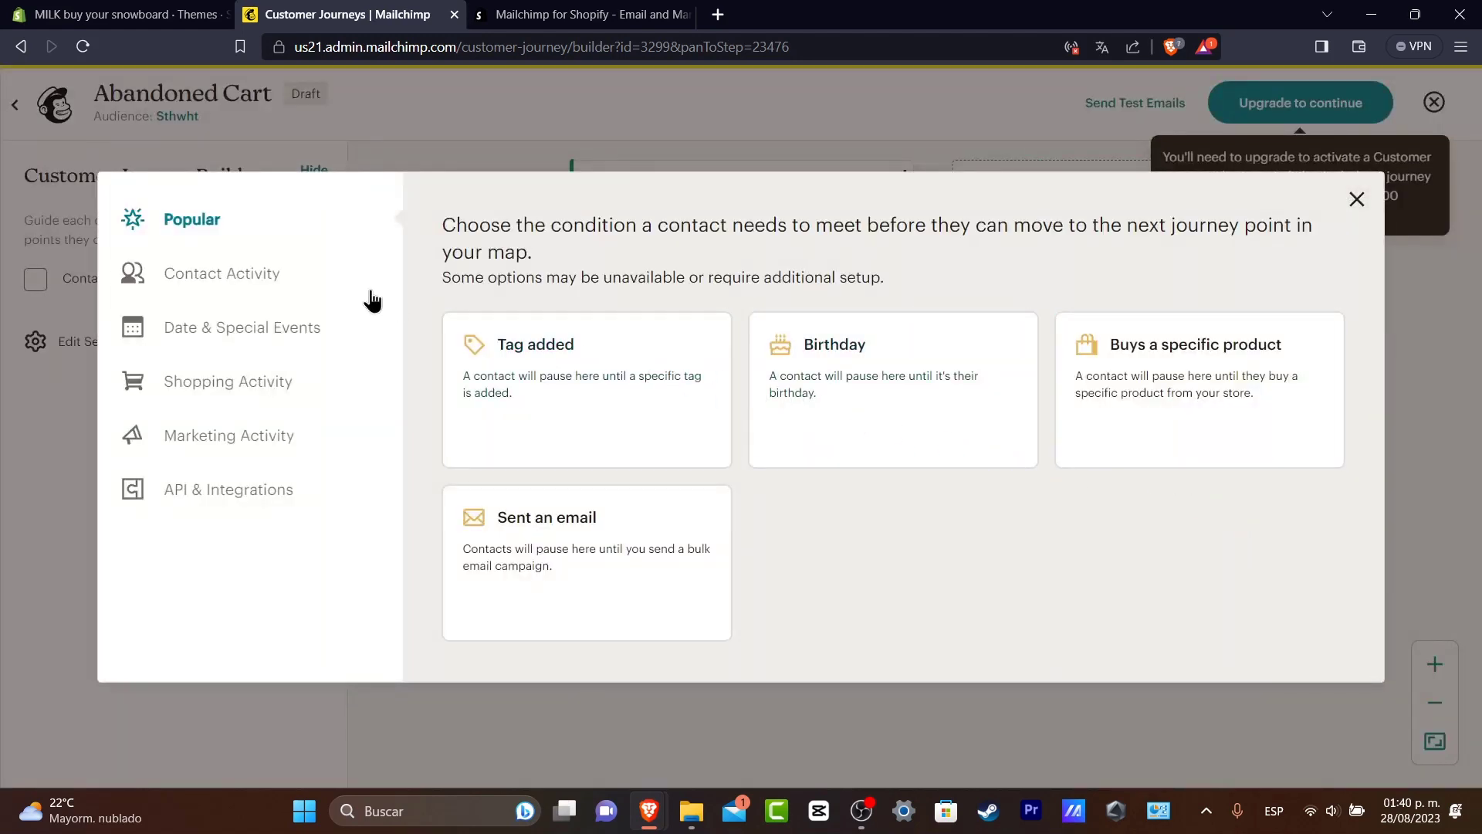
pyautogui.click(568, 583)
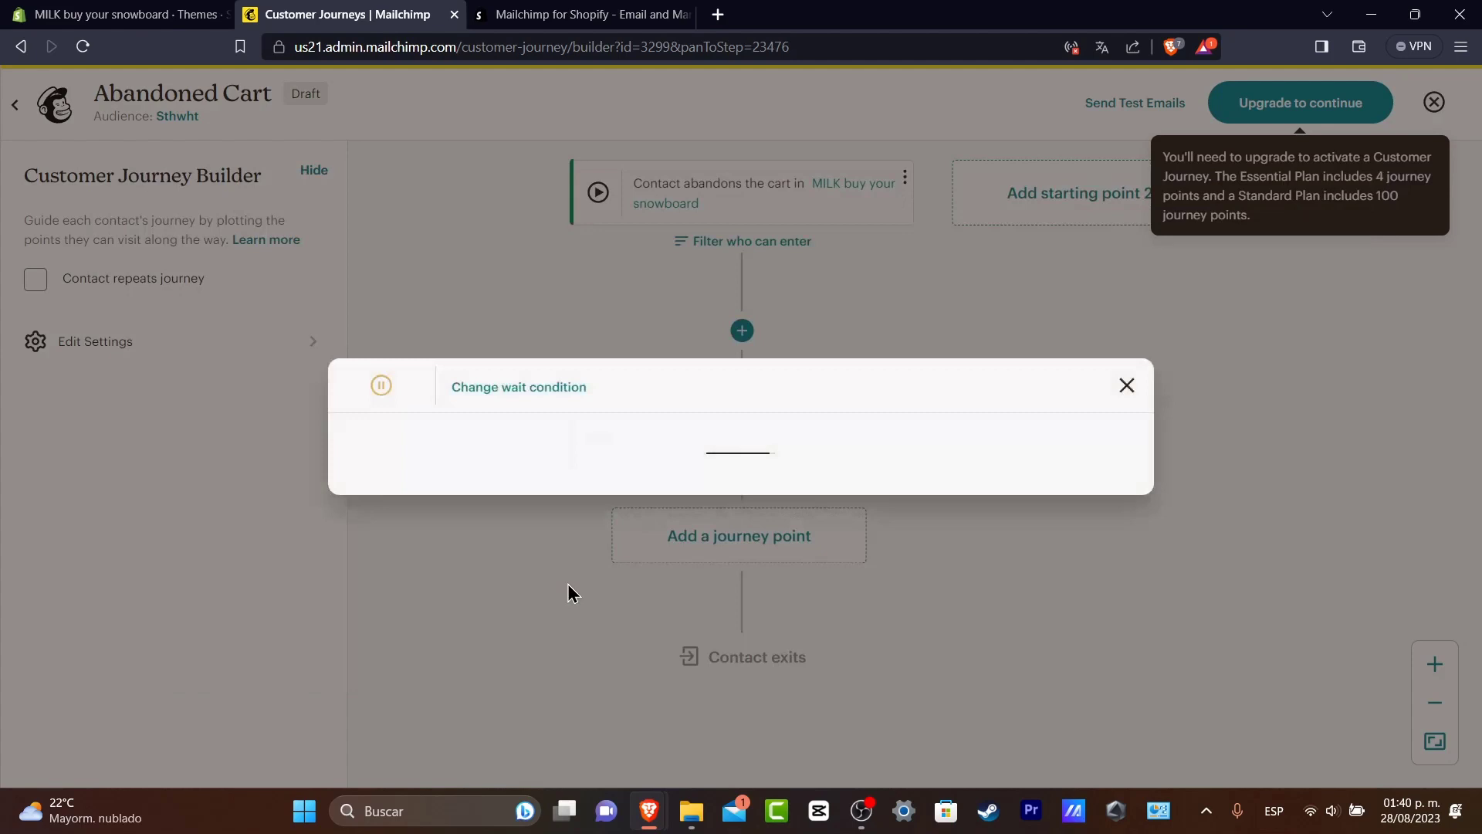
pyautogui.click(643, 386)
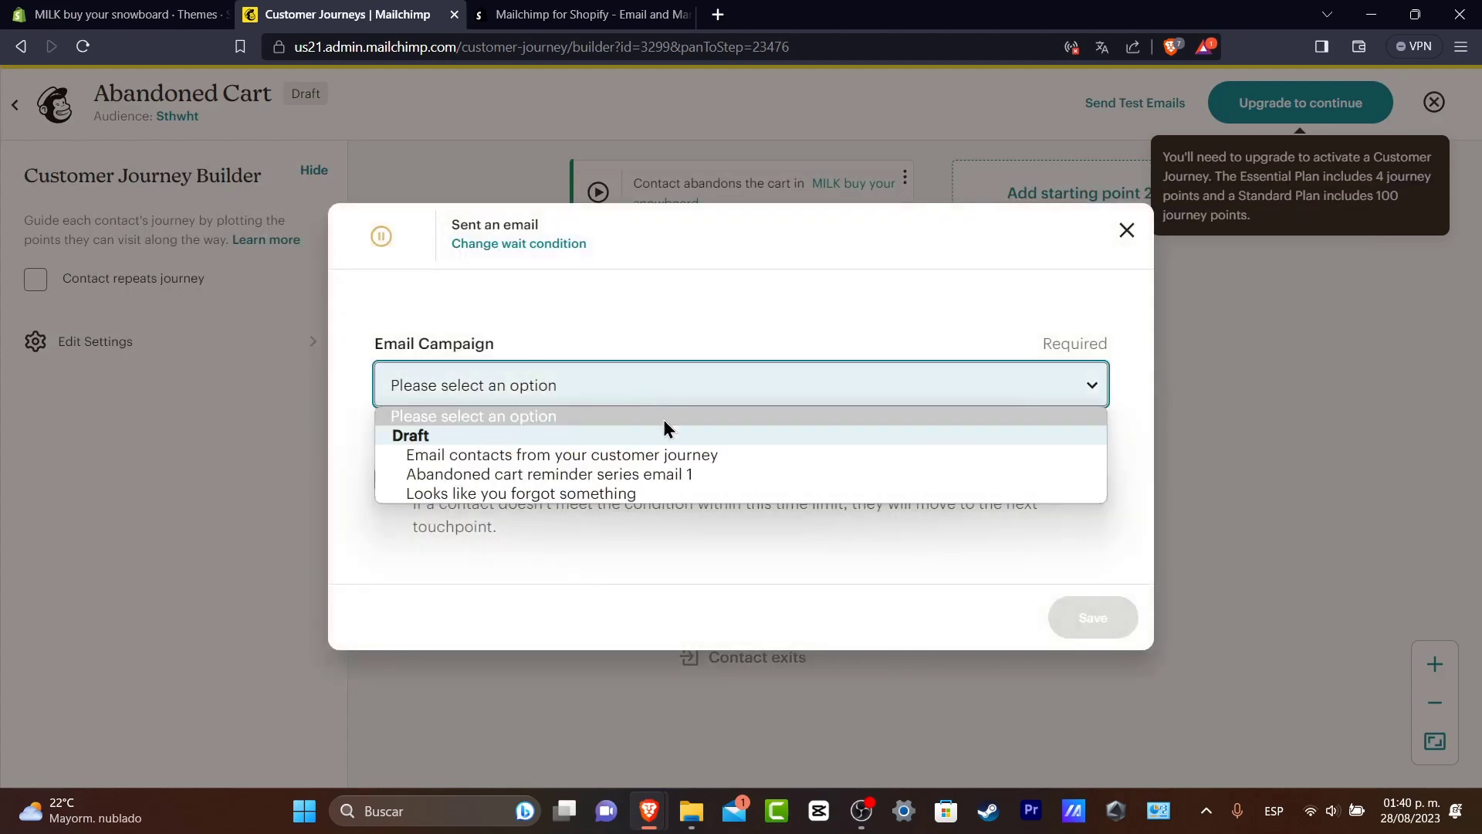
pyautogui.click(675, 472)
pyautogui.click(1127, 617)
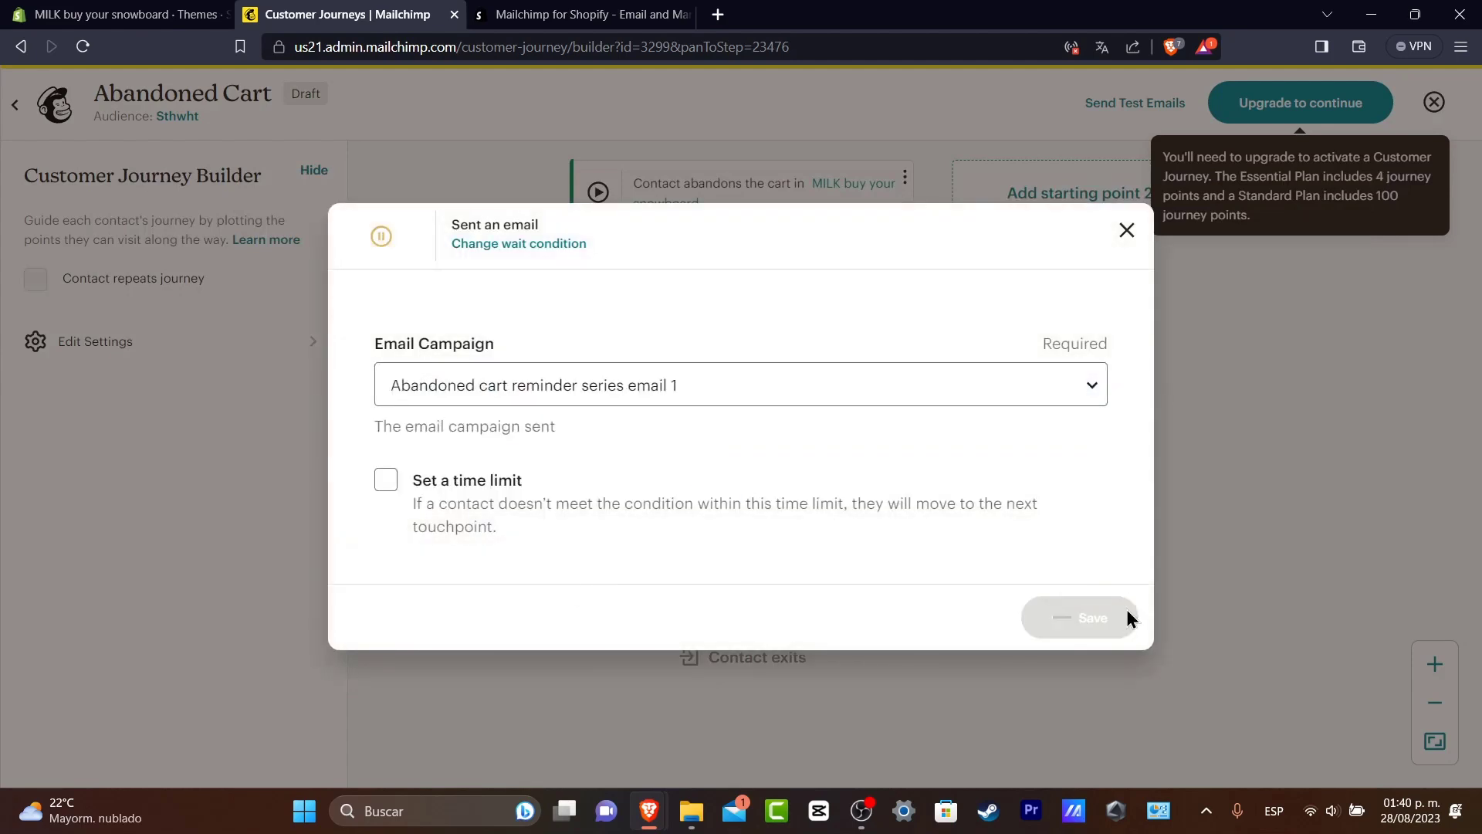
pyautogui.scroll(-3, 1069, 597)
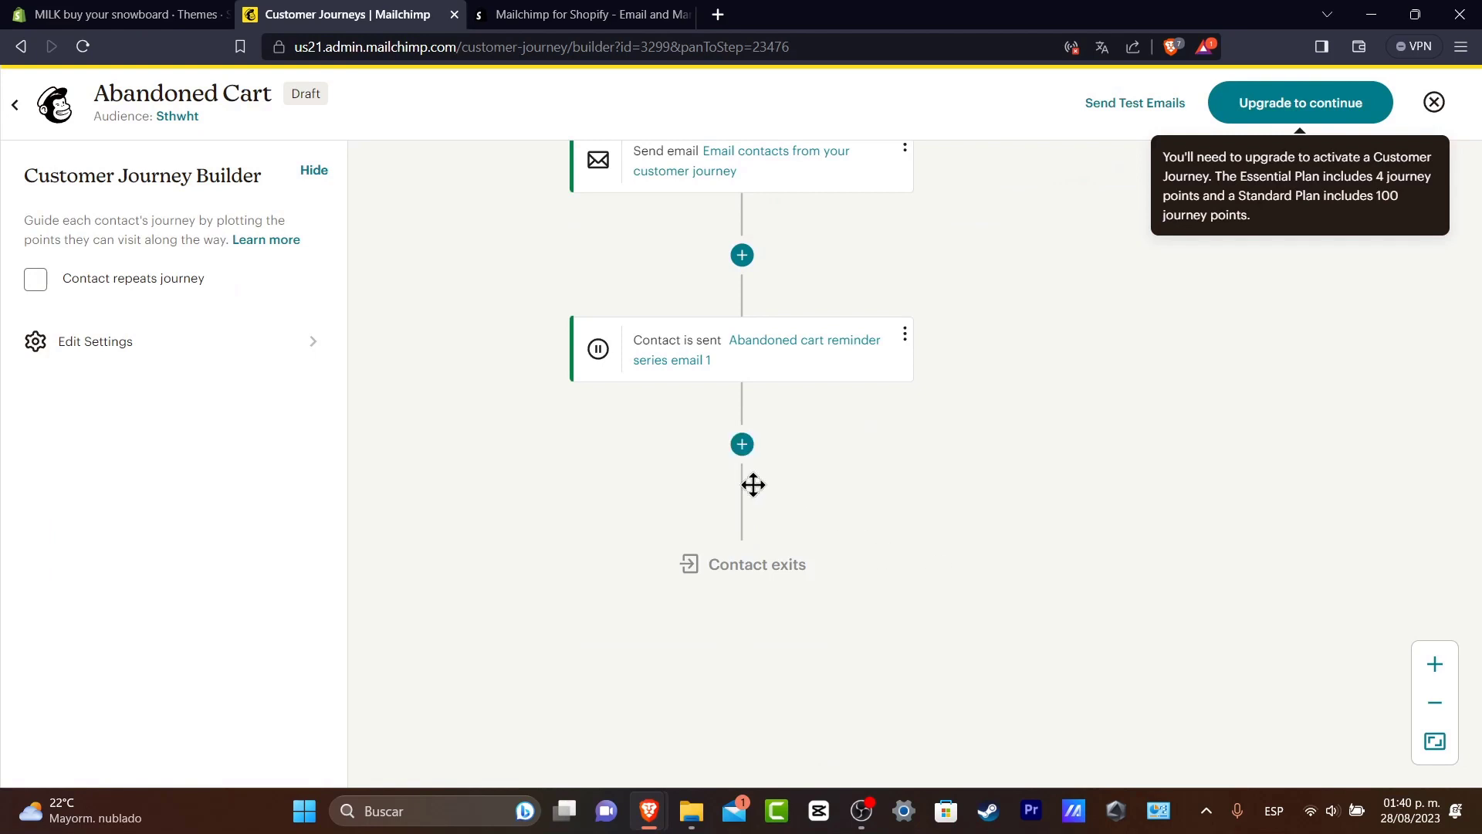
# Step: Bring up the upgrade plans from a new journey point, keeping prices in MXN
pyautogui.click(753, 457)
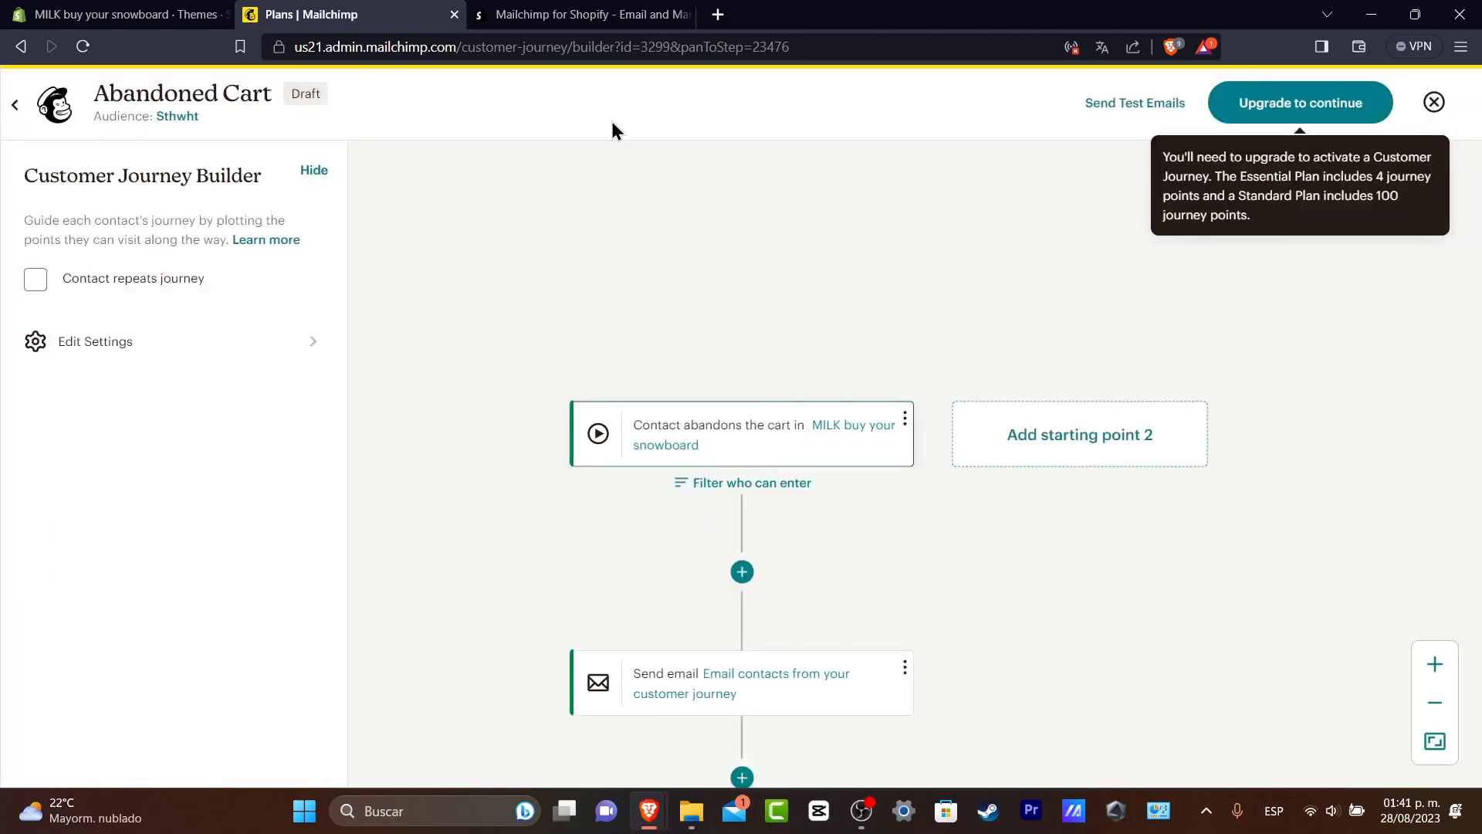
pyautogui.click(1334, 103)
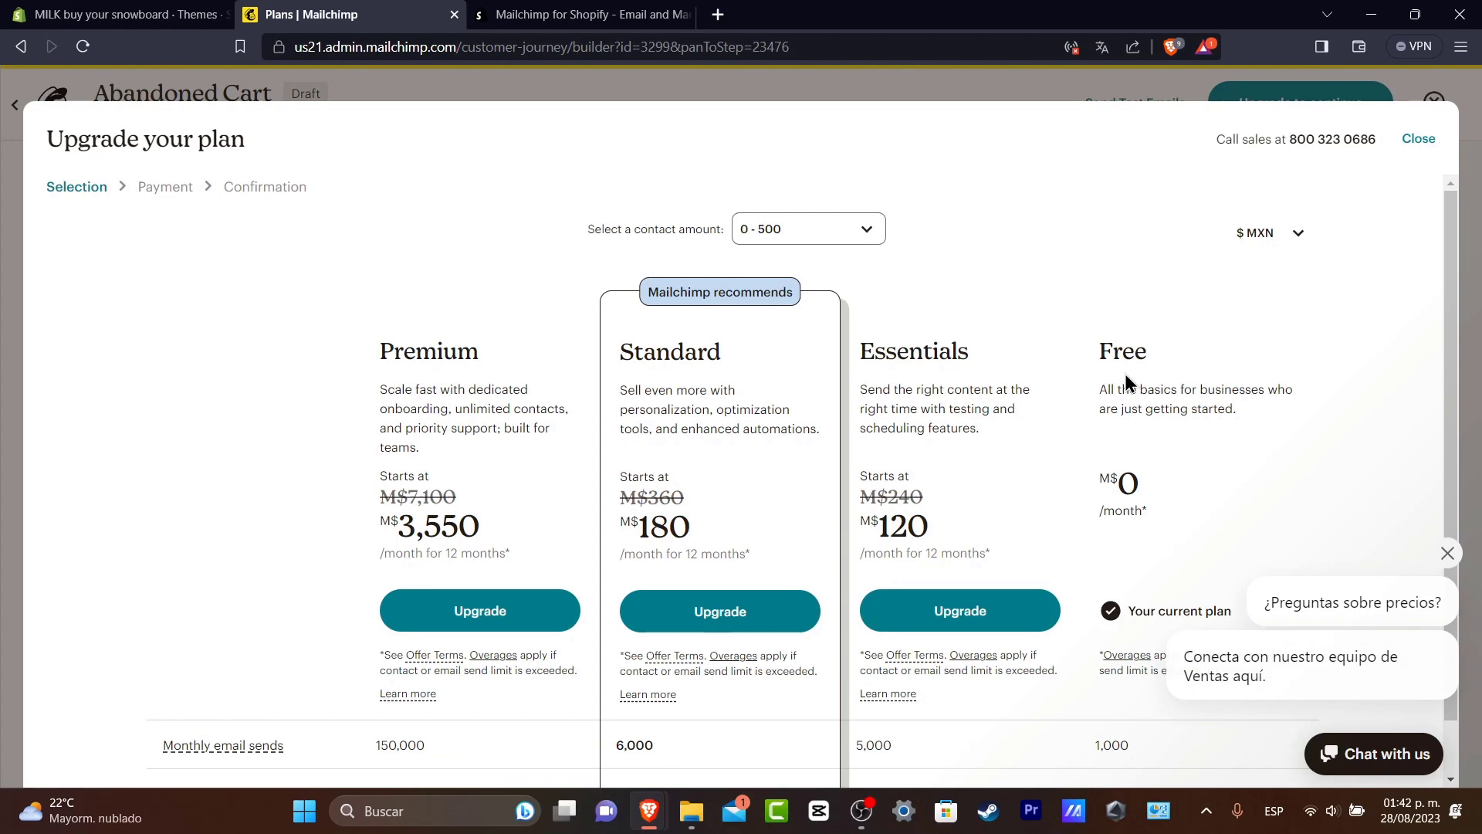
pyautogui.click(1304, 232)
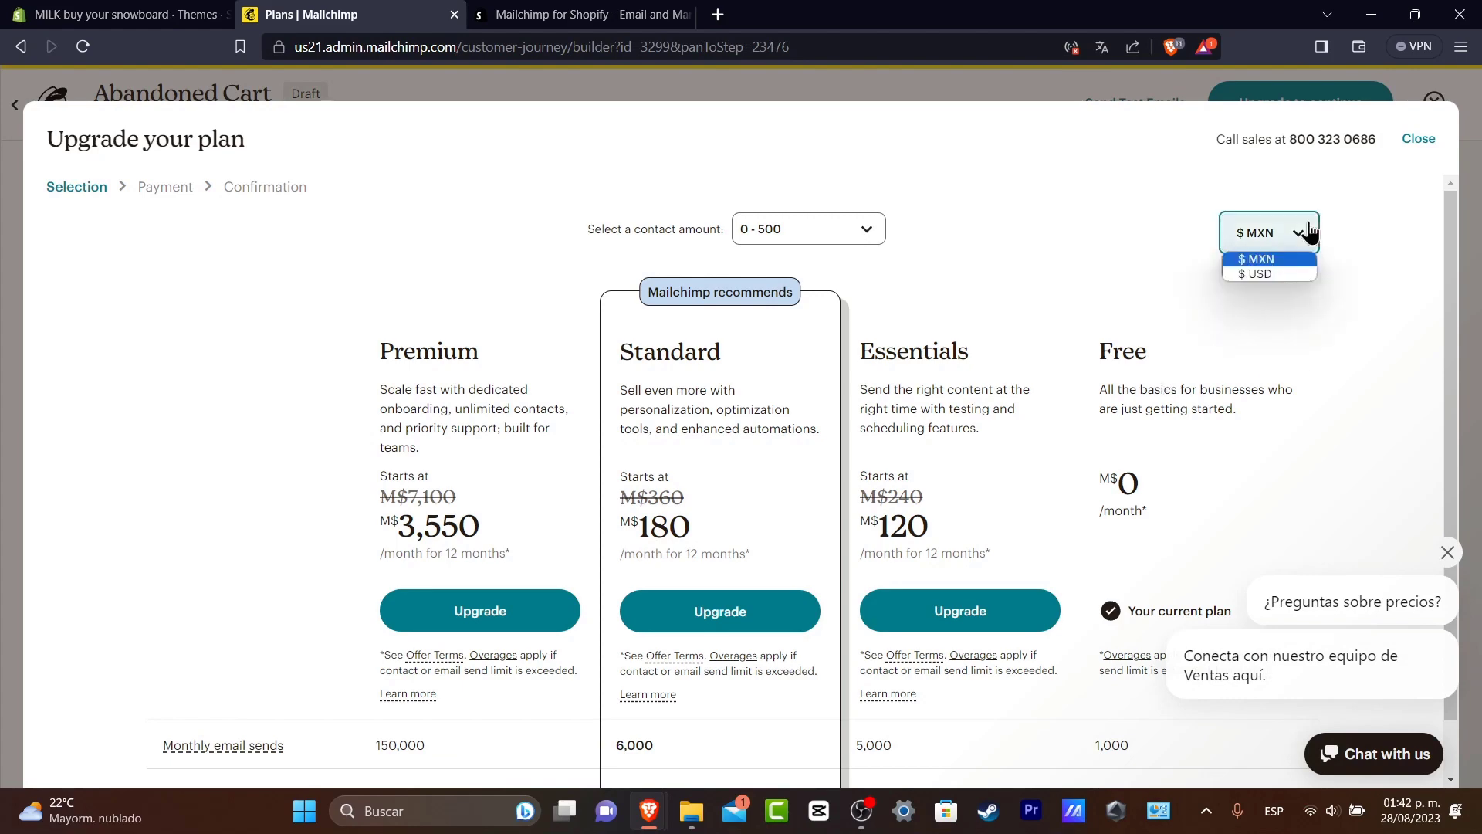
pyautogui.click(1348, 290)
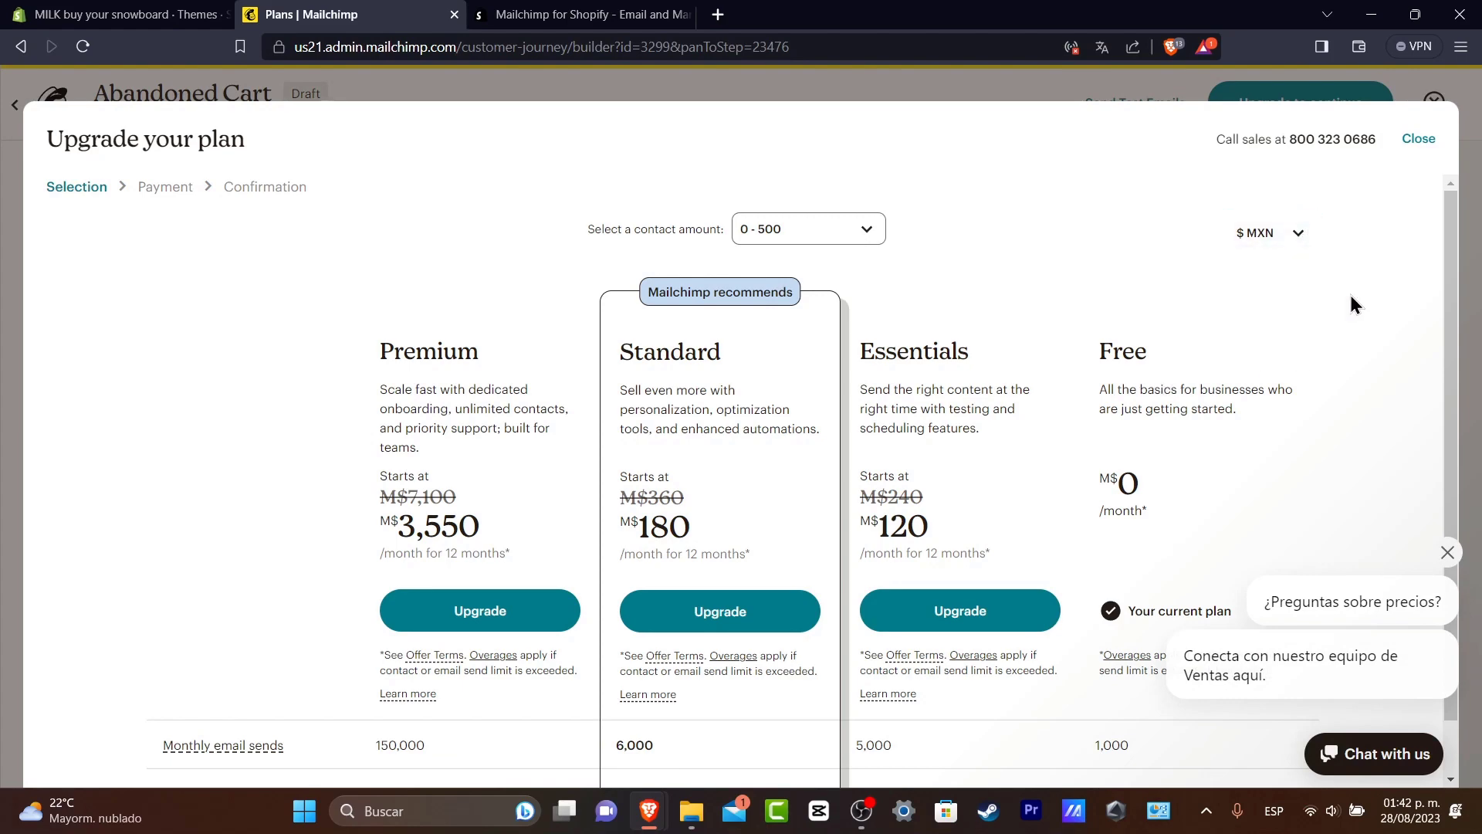
# Step: Review the plan prices, close the upgrade window and exit to the Home dashboard
pyautogui.scroll(-5, 1349, 291)
pyautogui.scroll(5, 1353, 307)
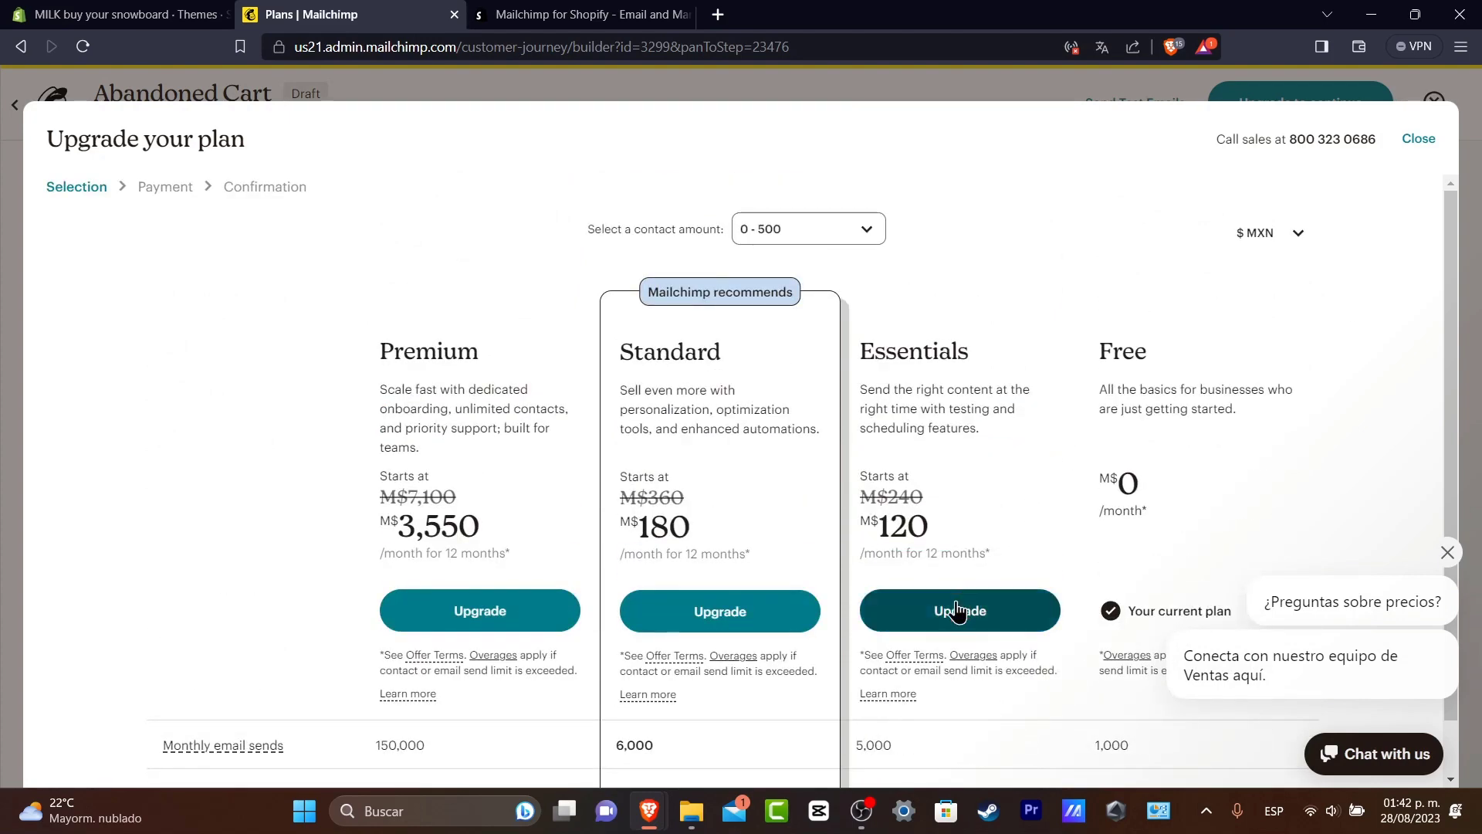
pyautogui.click(641, 99)
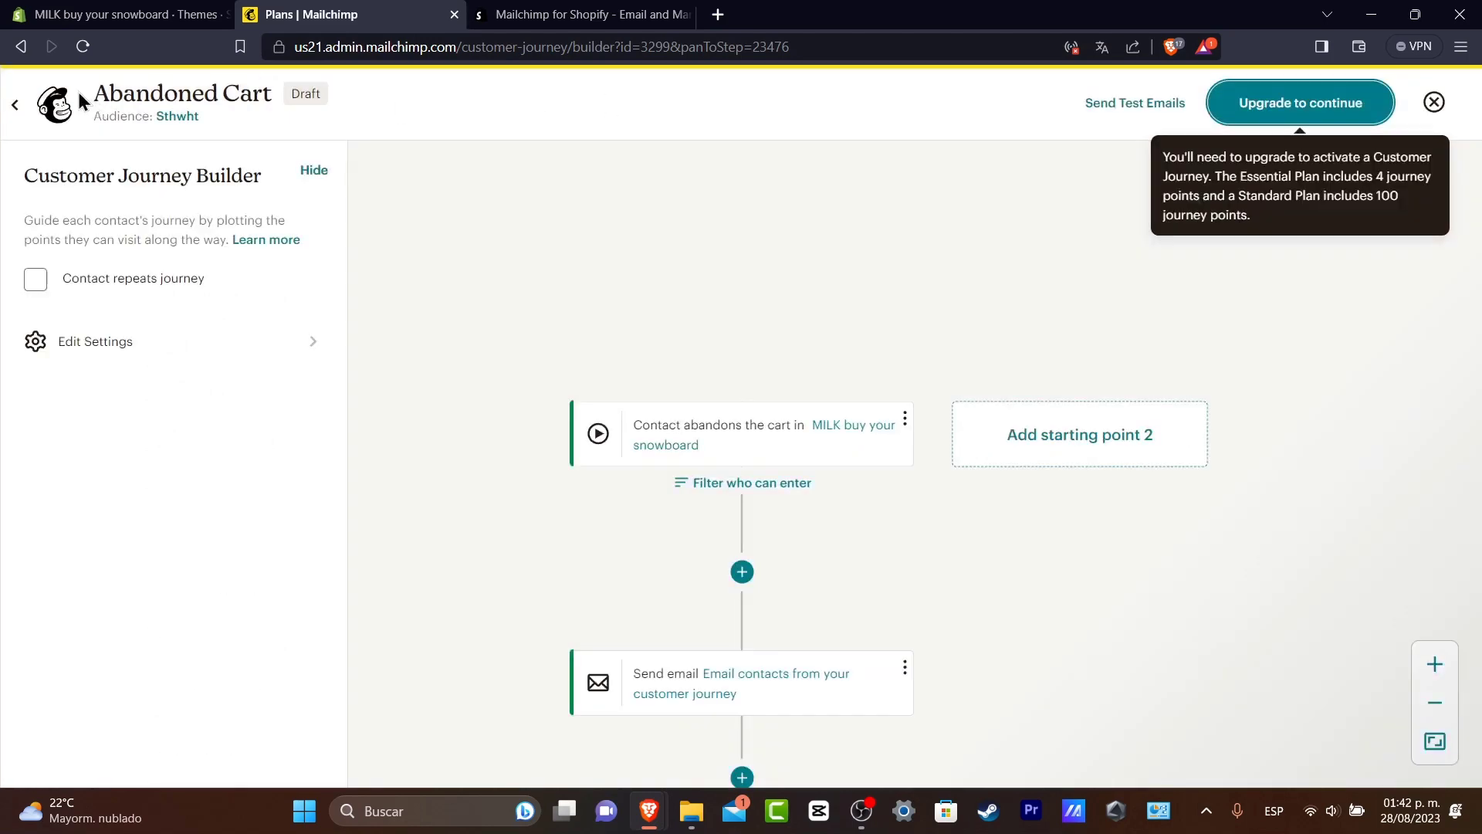
pyautogui.click(15, 105)
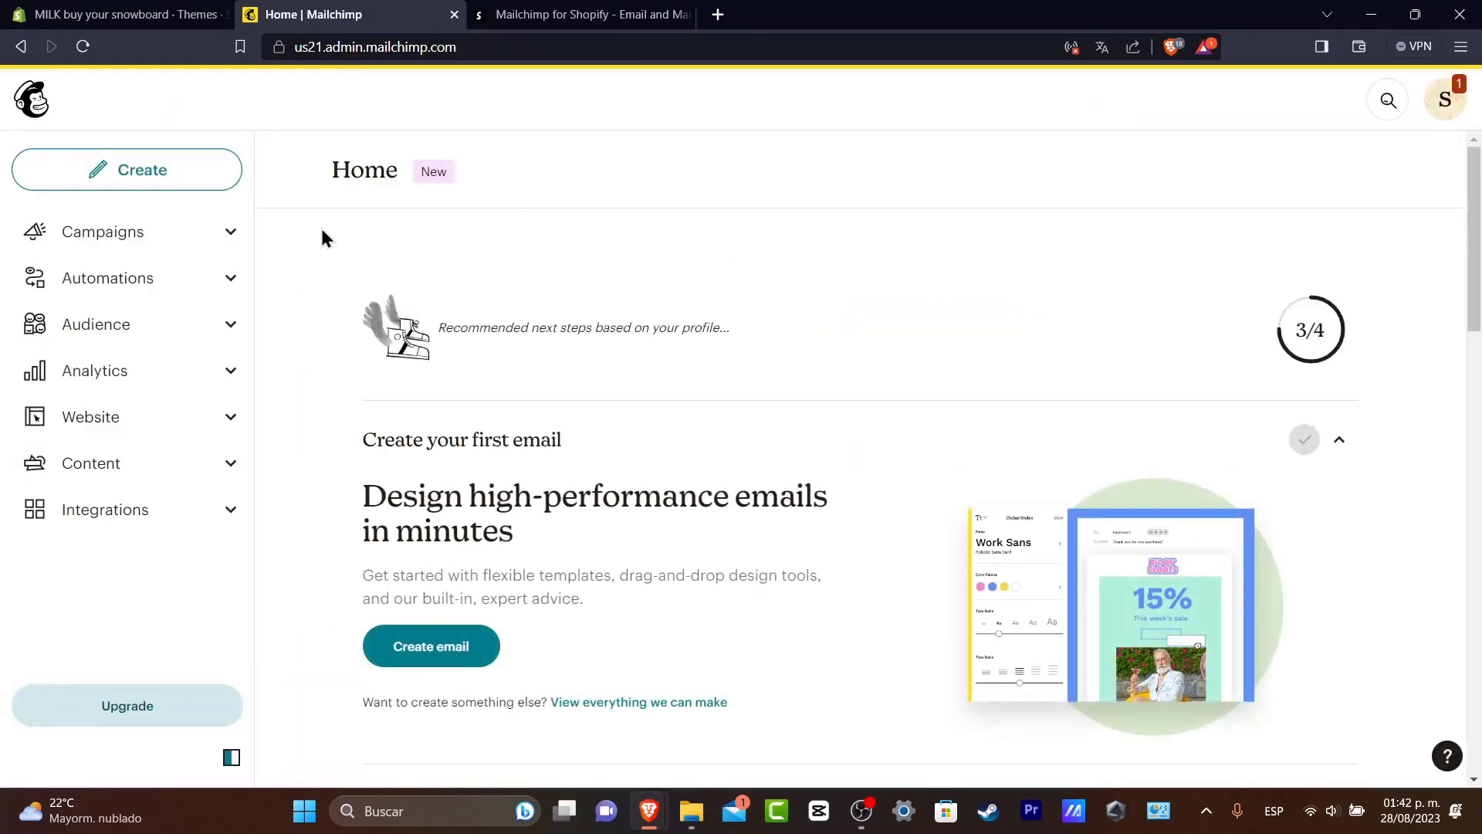
# Step: Open Automations Overview and scroll through Recent Journeys and Popular pre-built journeys
pyautogui.click(100, 278)
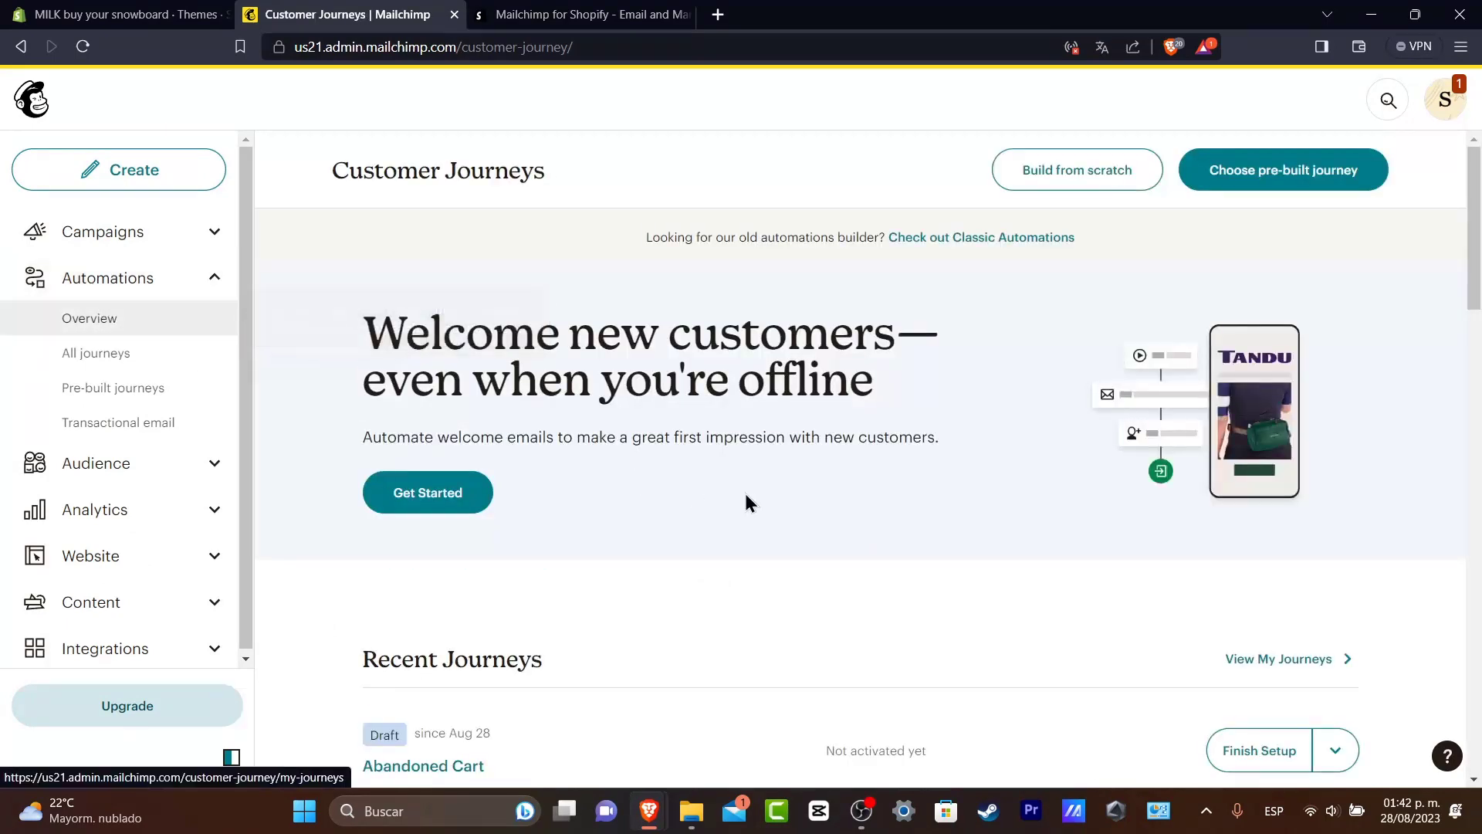
pyautogui.scroll(-3, 752, 506)
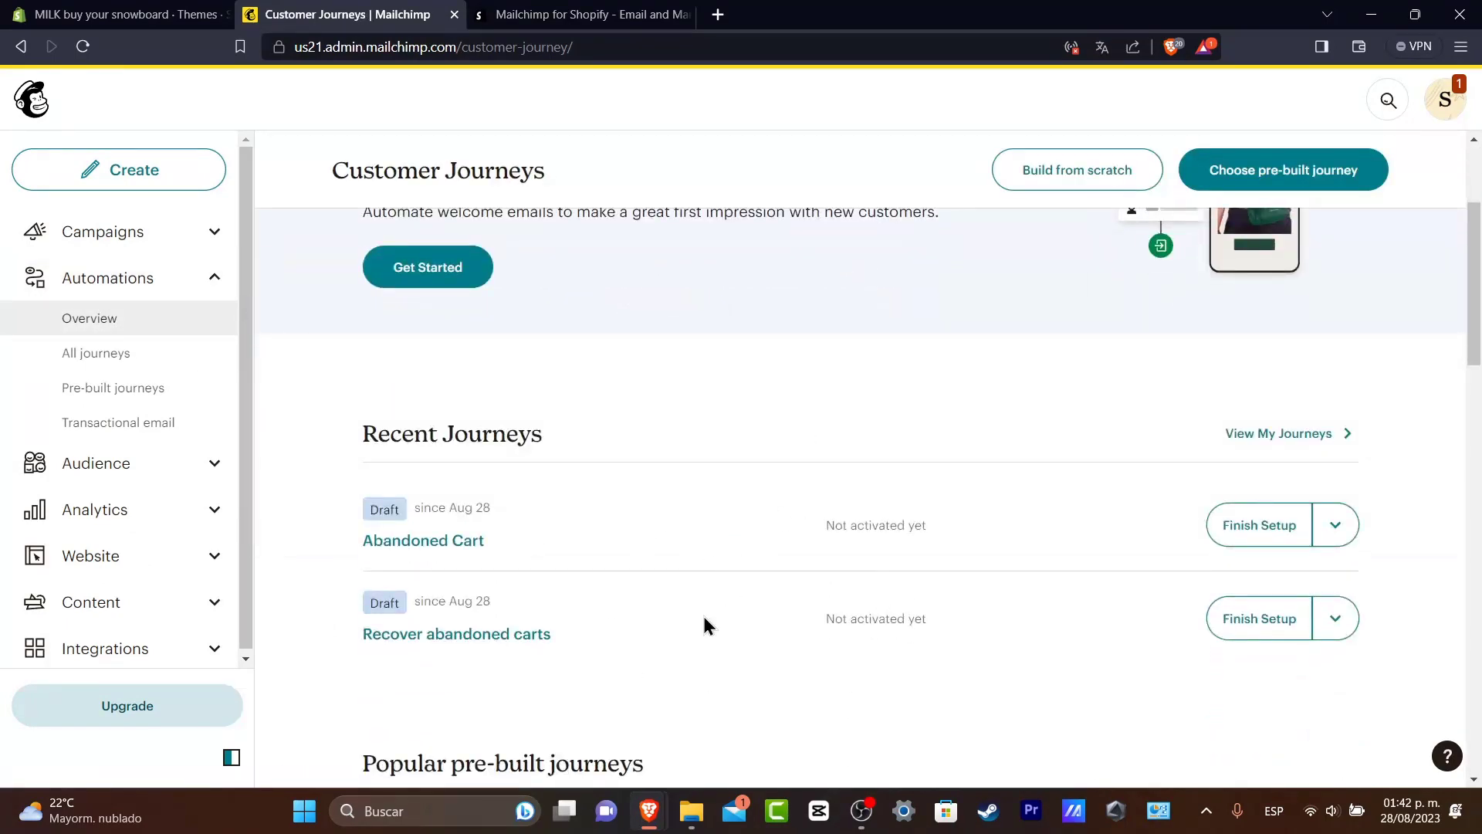
pyautogui.scroll(-10, 704, 623)
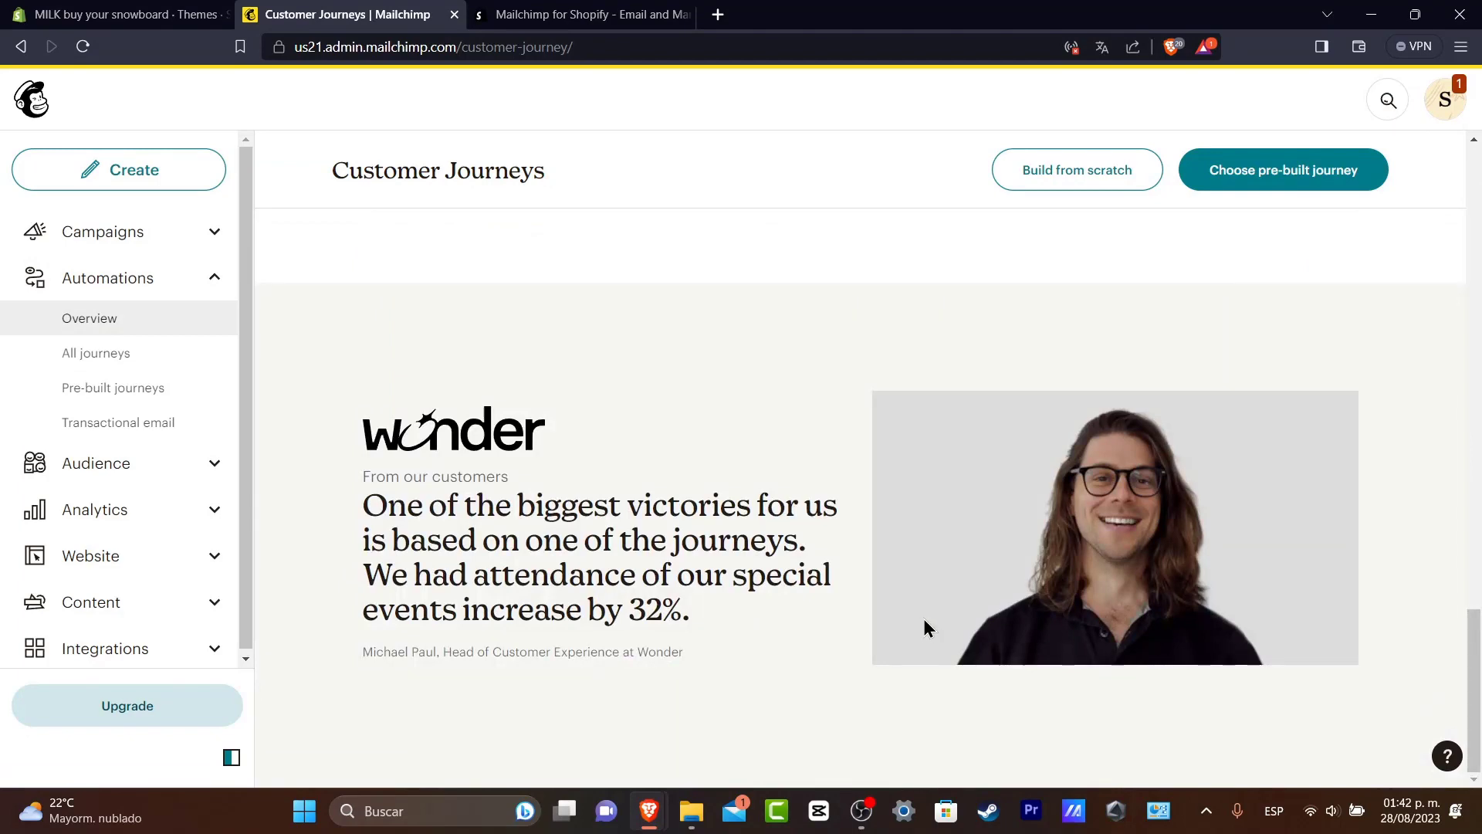
pyautogui.scroll(12, 920, 616)
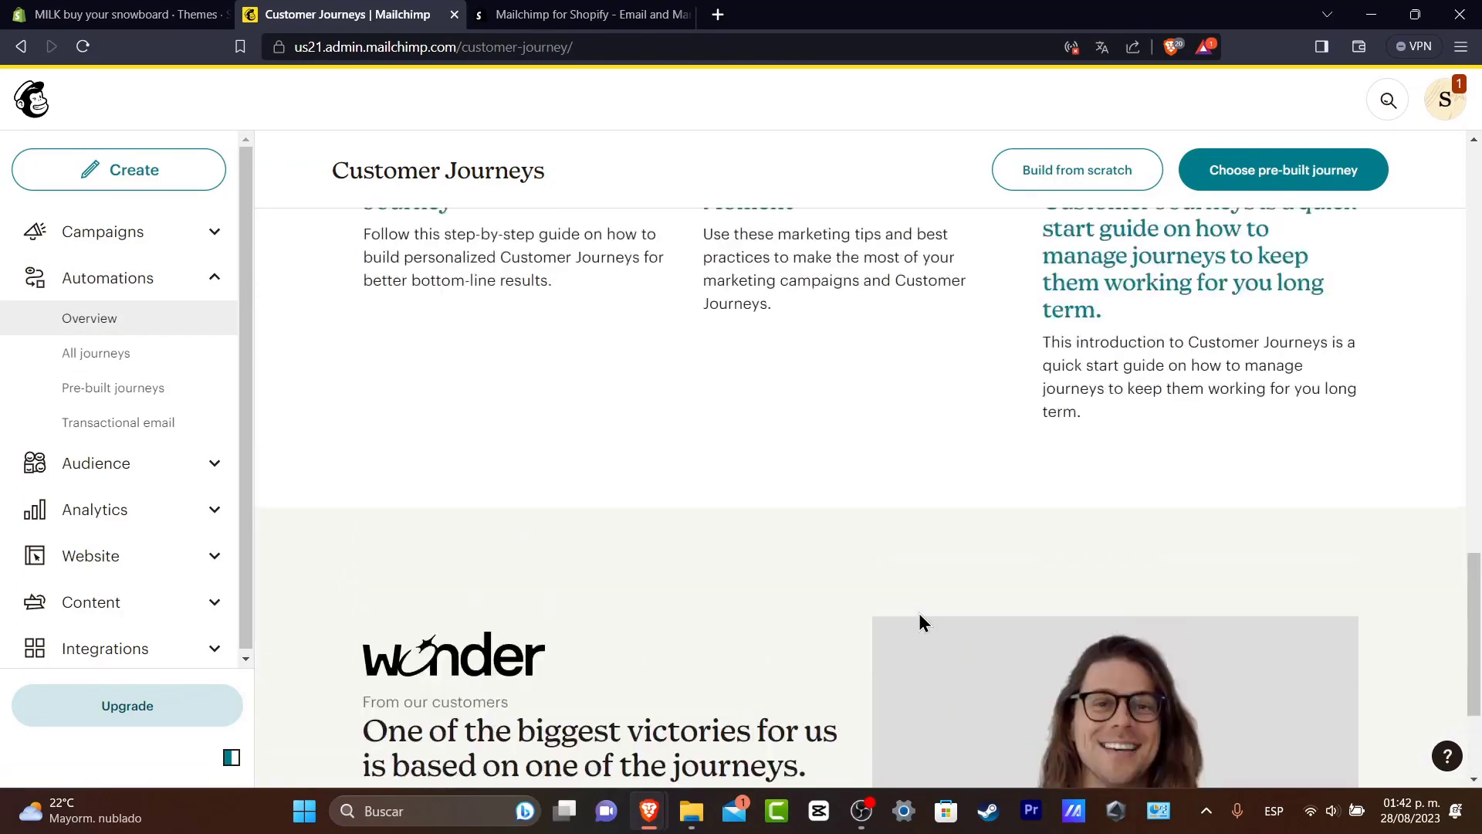
pyautogui.scroll(3, 919, 610)
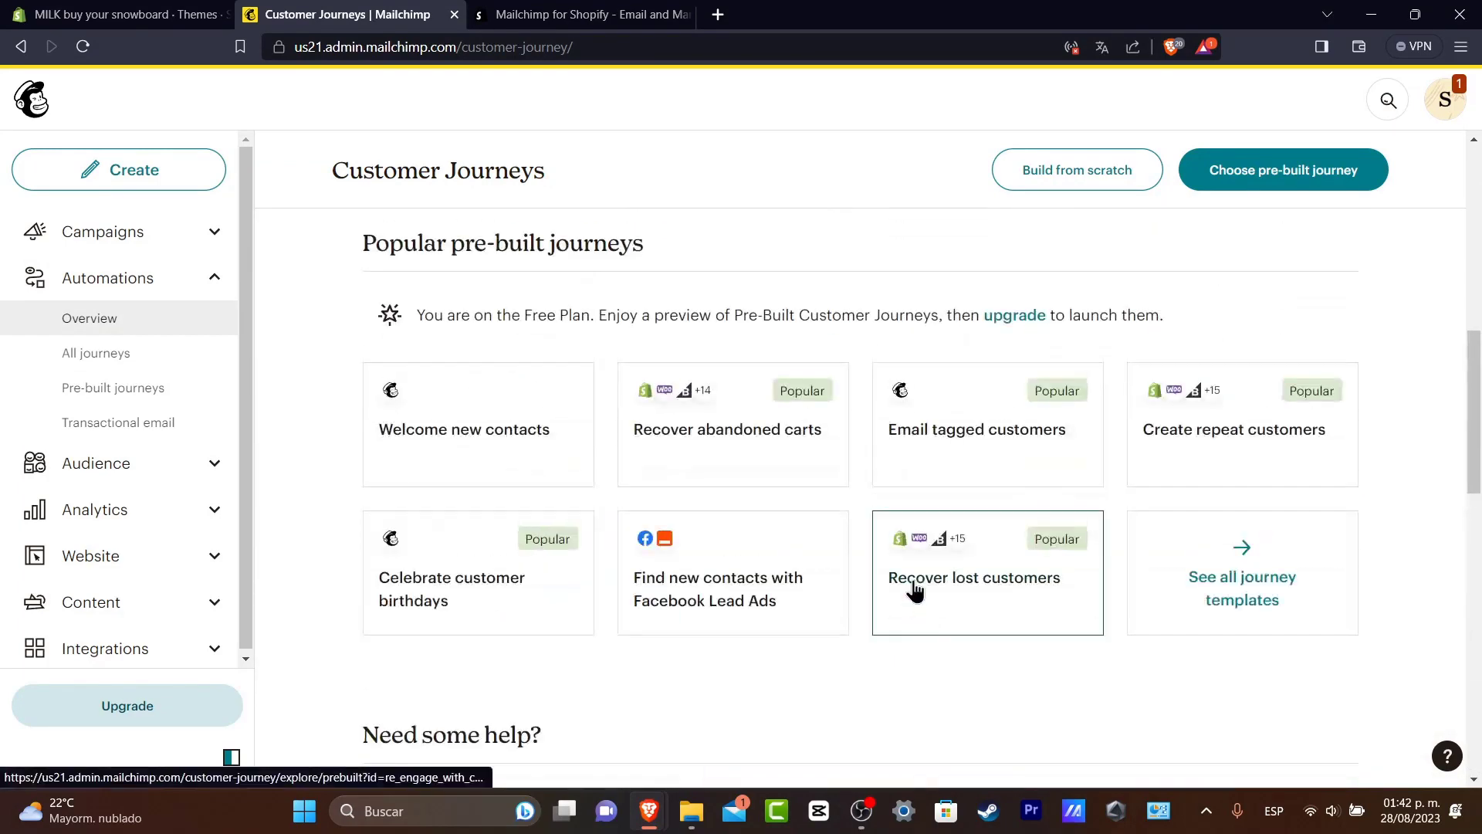
pyautogui.moveTo(451, 243); pyautogui.dragTo(672, 247)
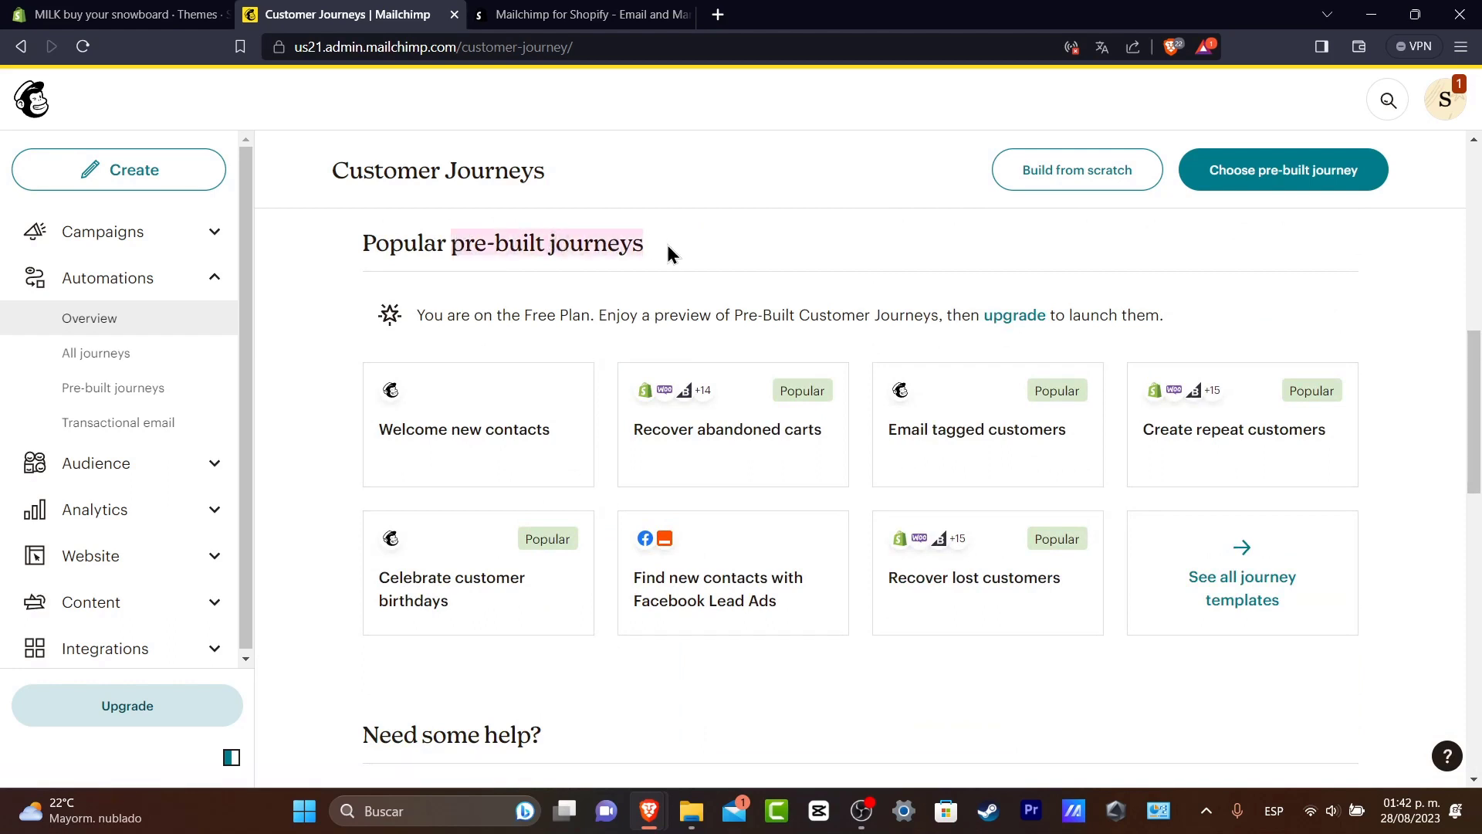
# Step: Back in the Shopify store tab, search apps for 'automation'
pyautogui.click(147, 11)
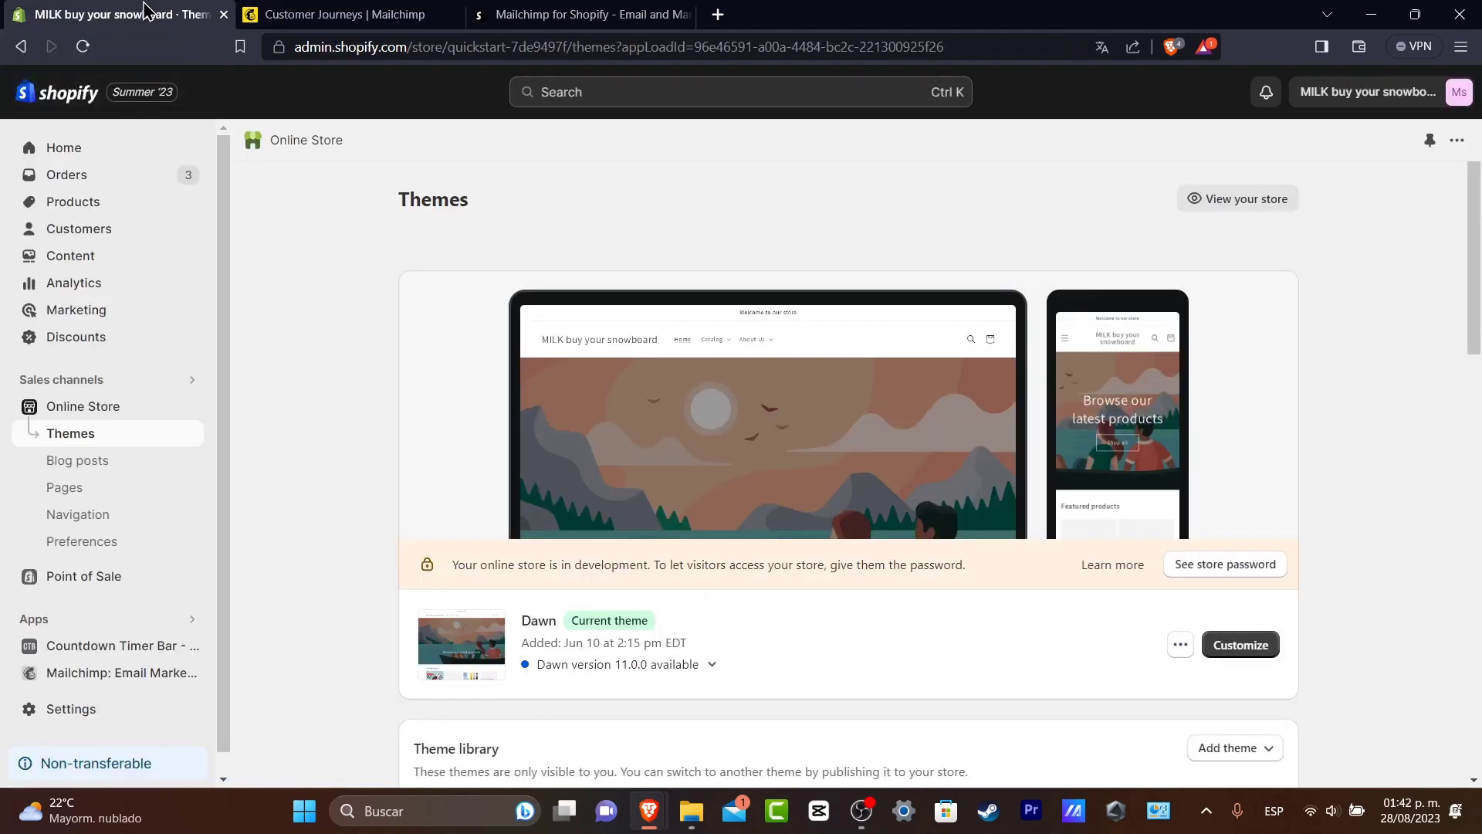
pyautogui.click(330, 11)
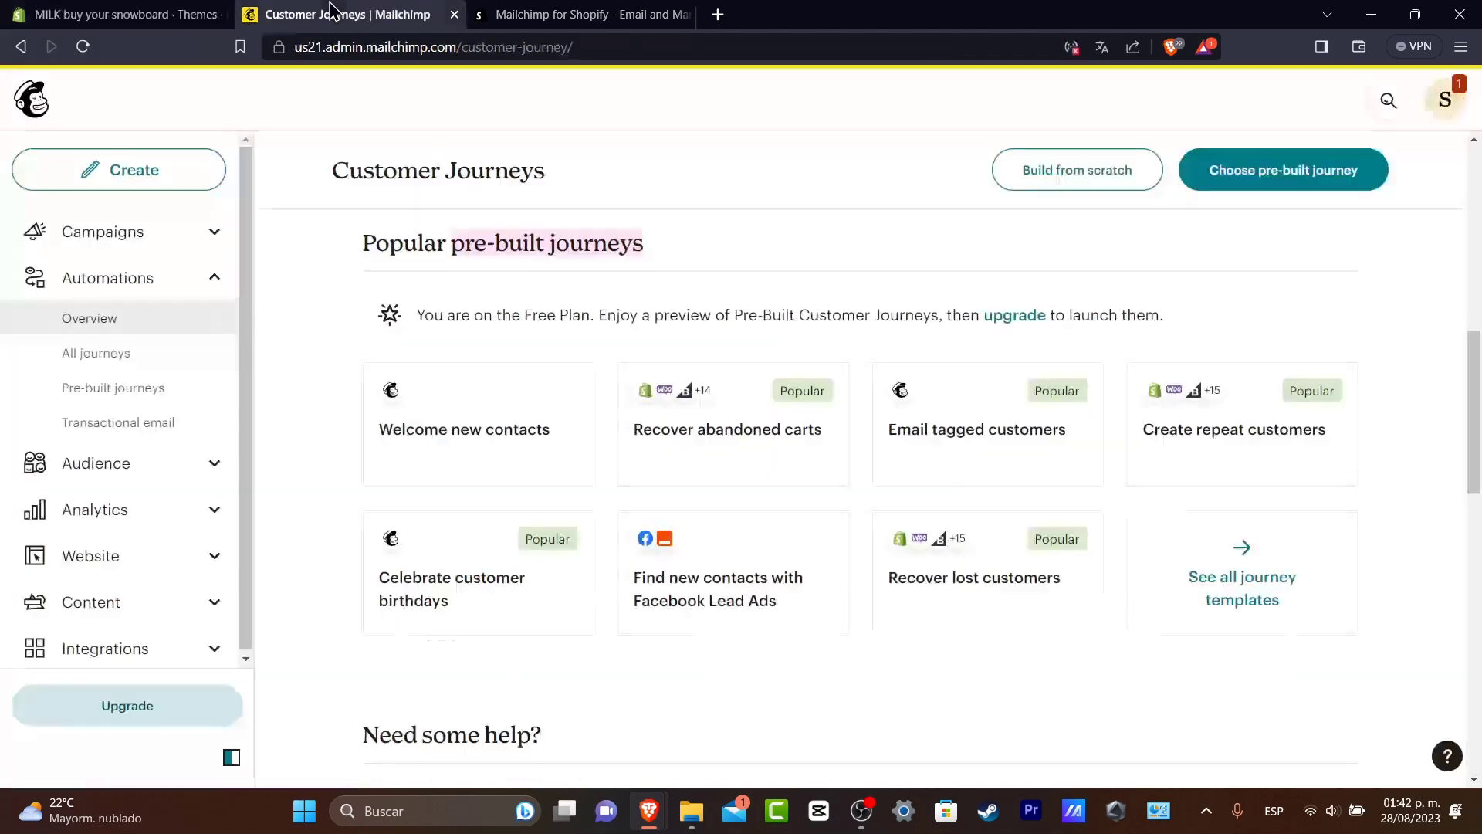
pyautogui.click(136, 10)
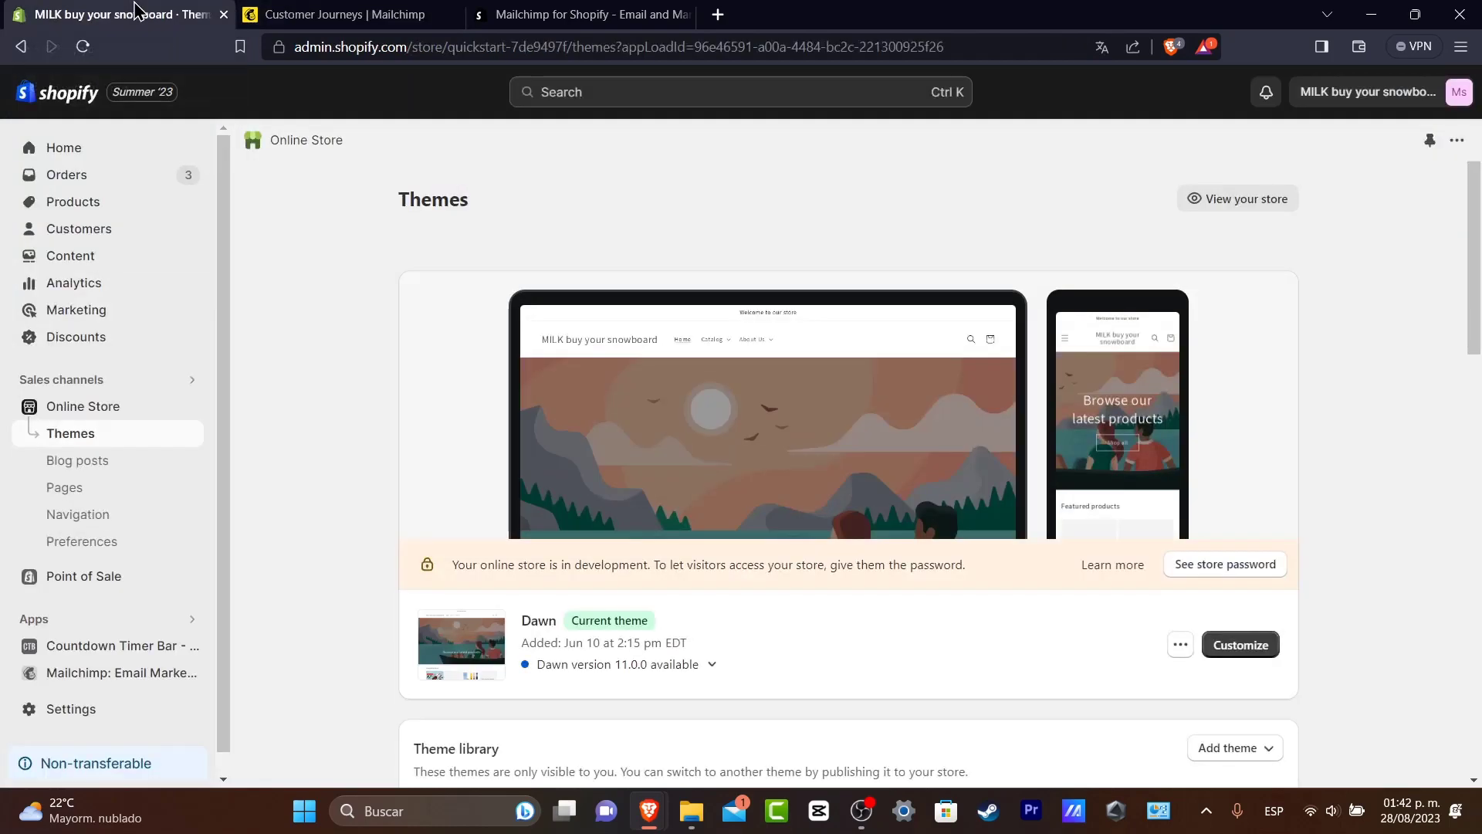
pyautogui.click(63, 622)
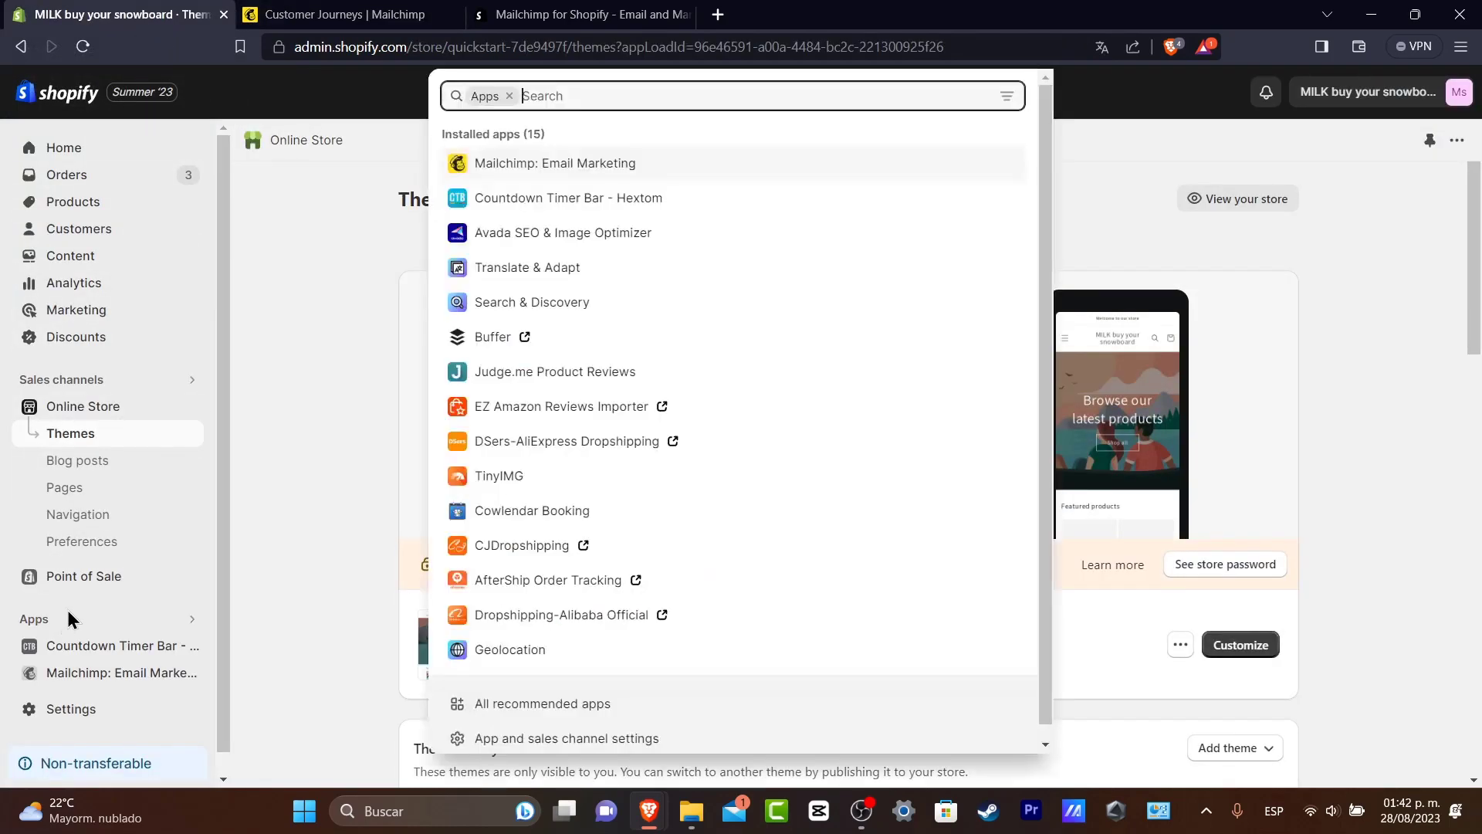
pyautogui.write('automations')
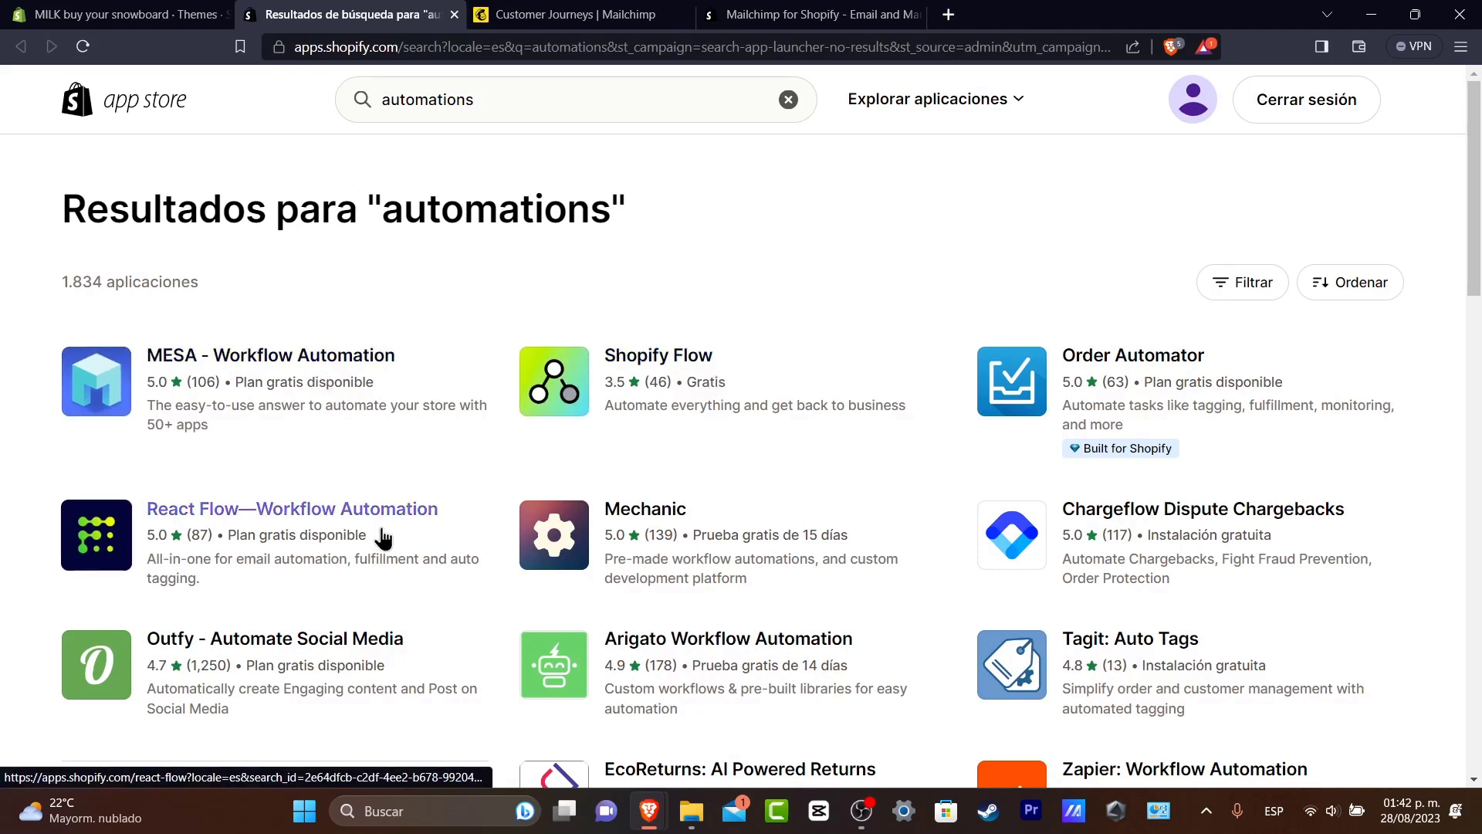
# Step: Open the Shopify Flow app page and install it, confirming the permissions
pyautogui.click(704, 394)
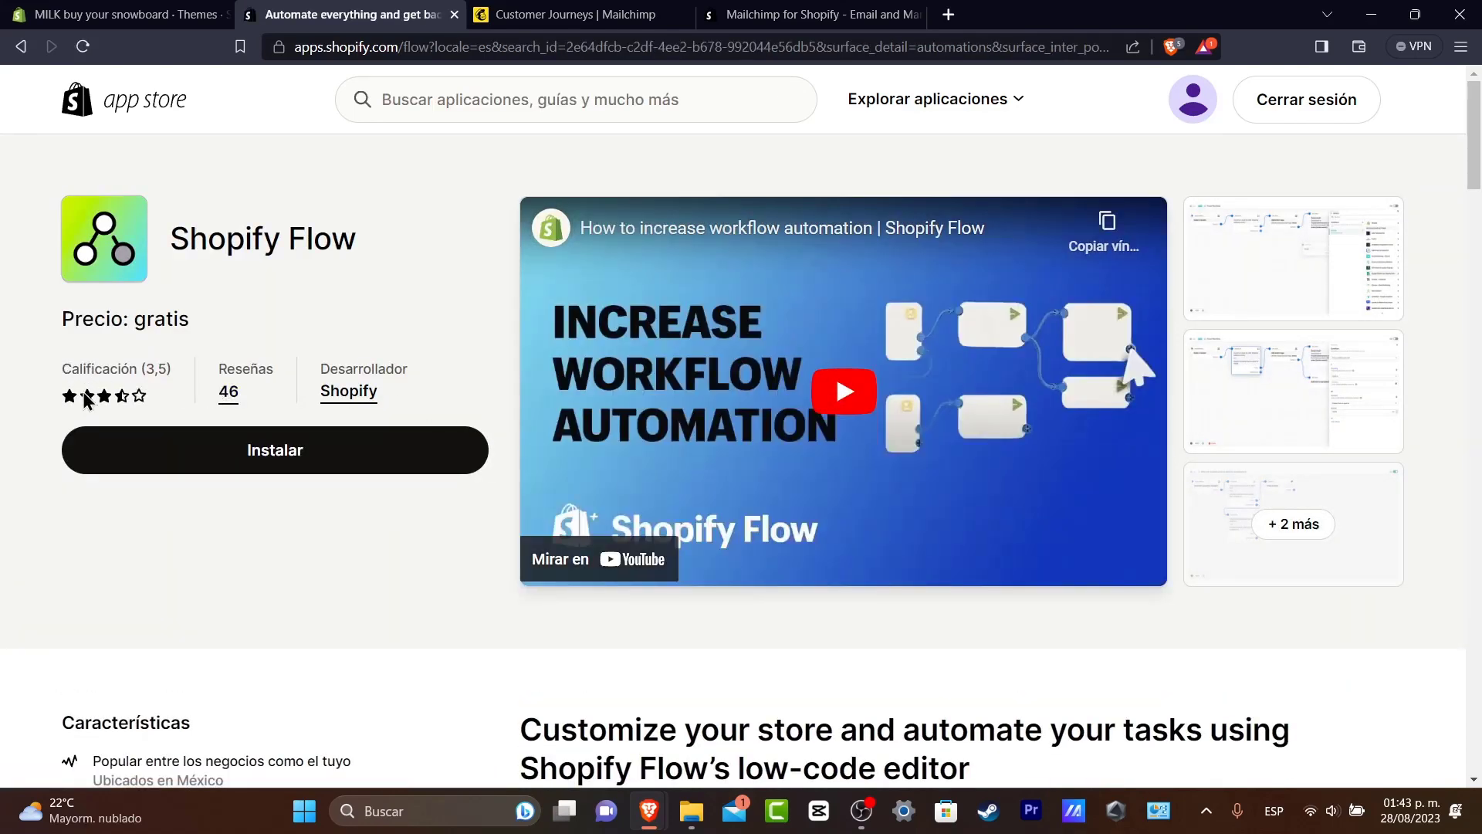
pyautogui.moveTo(175, 369); pyautogui.dragTo(69, 369)
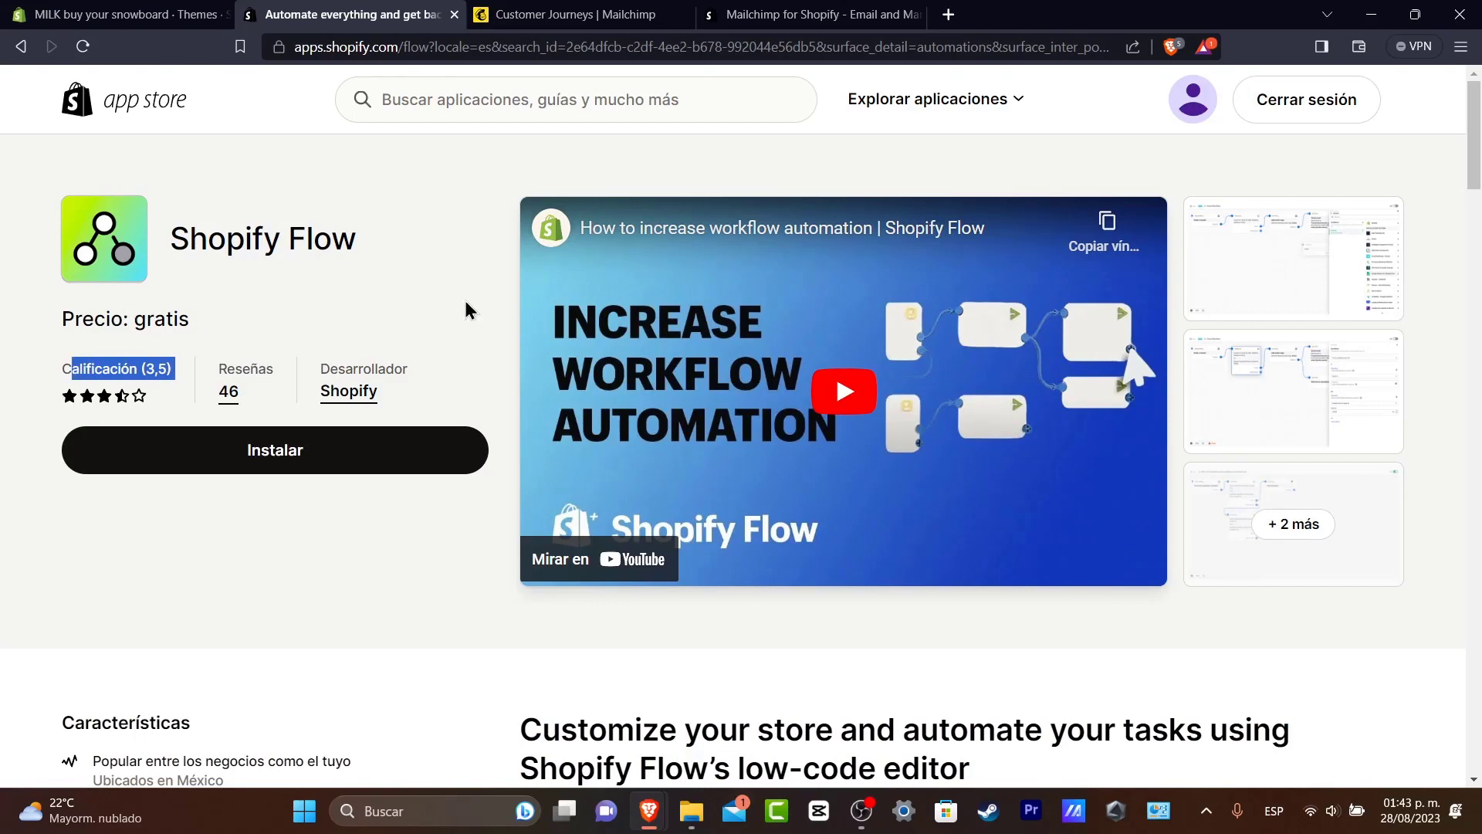
pyautogui.click(317, 449)
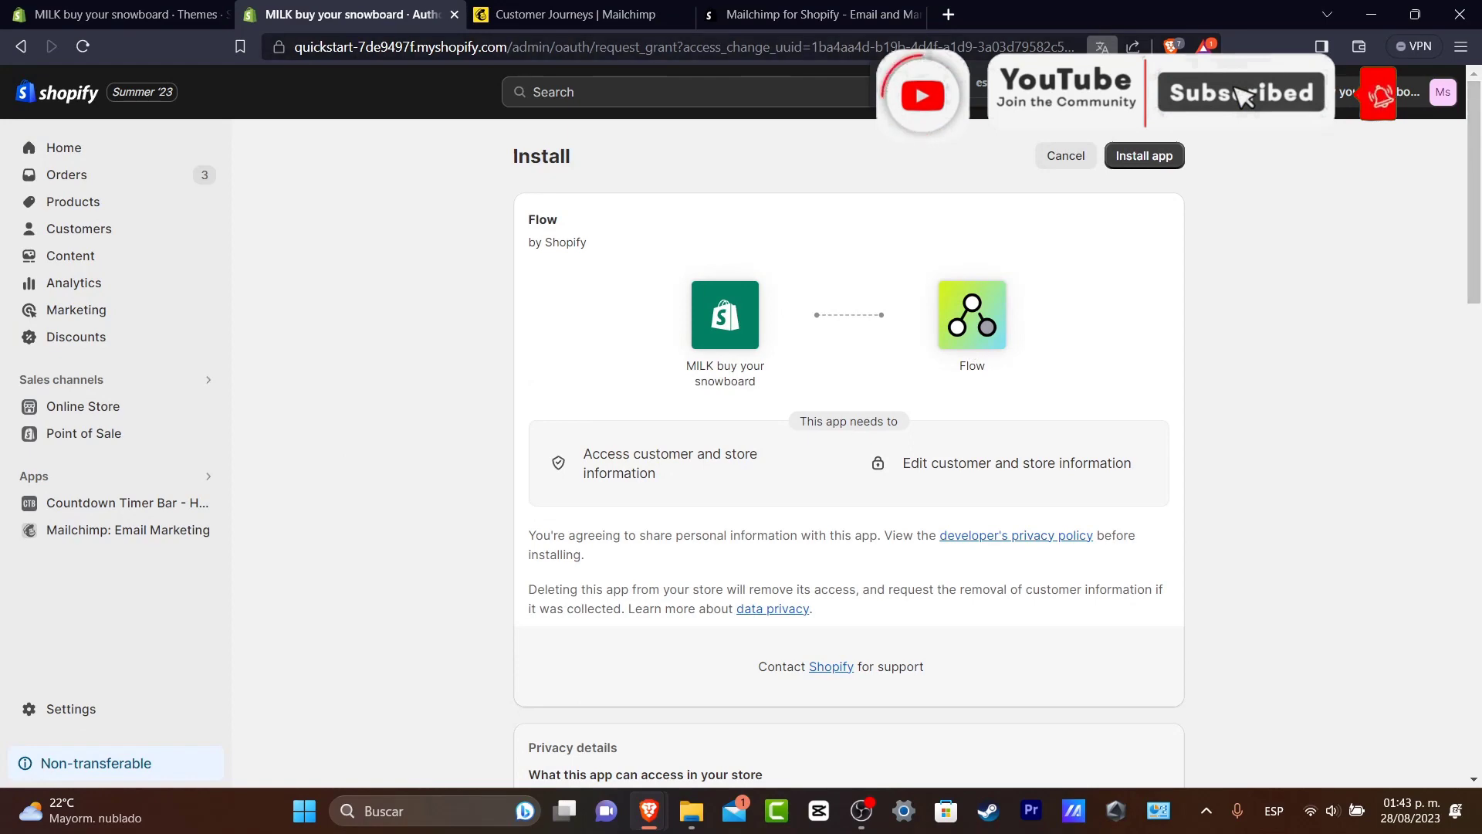
pyautogui.click(1154, 157)
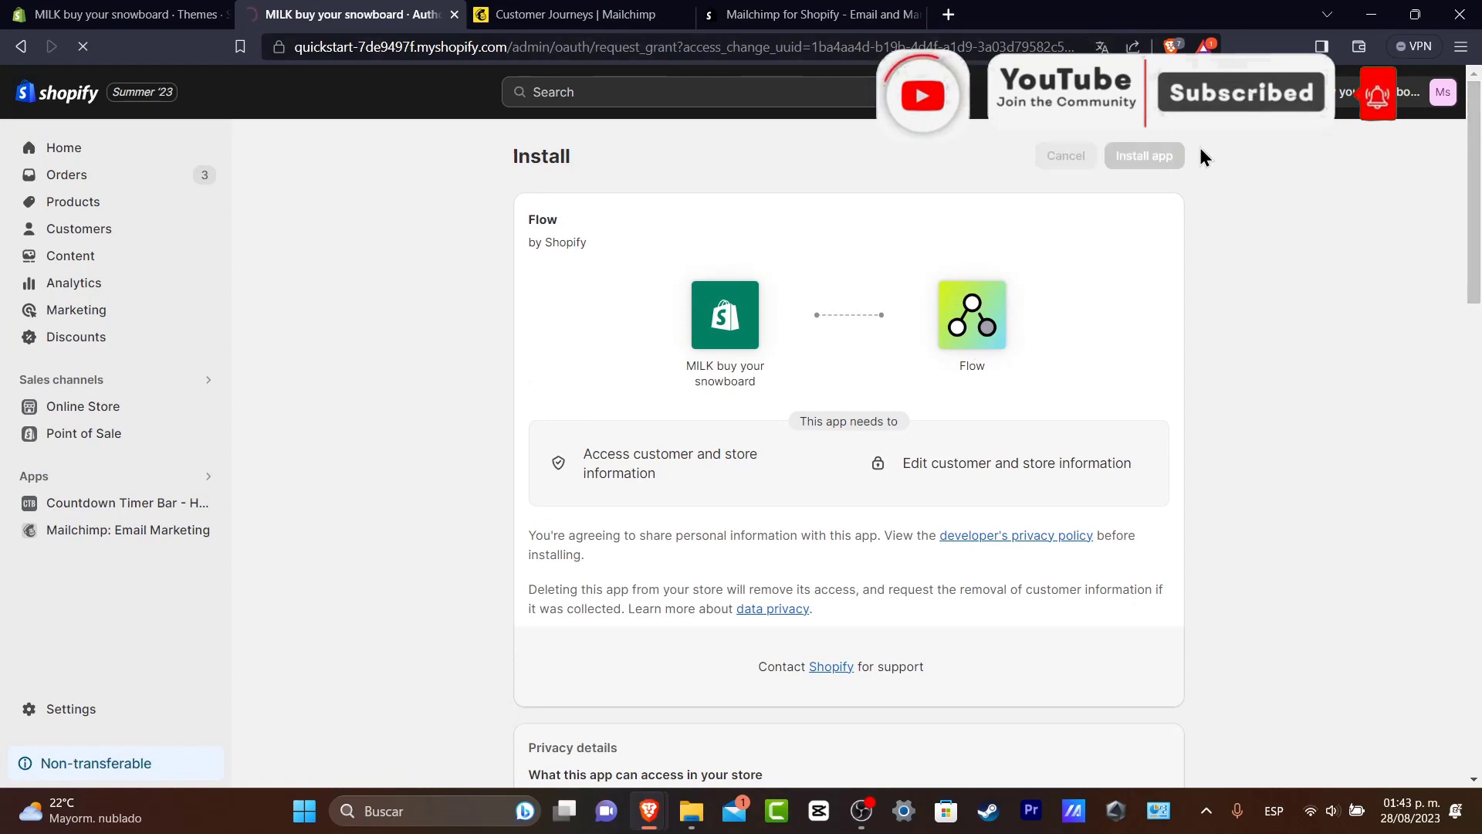